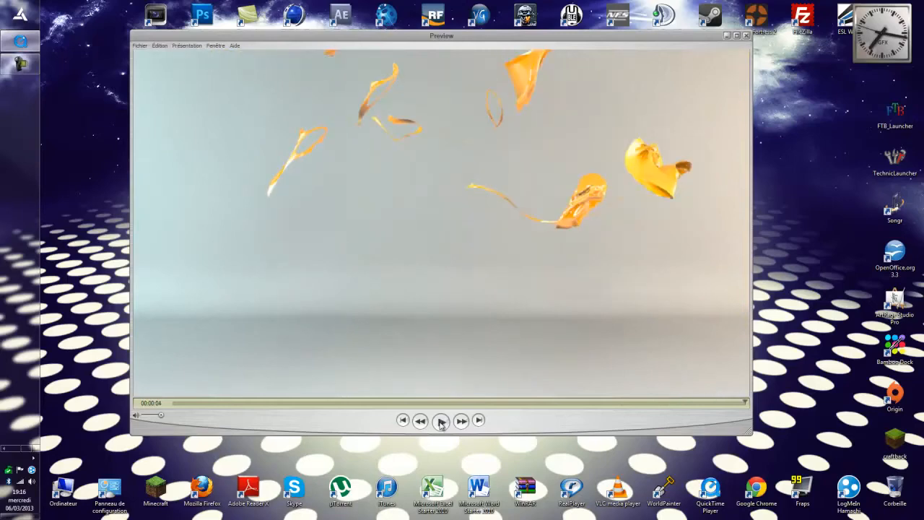
Play the rendered preview video of the shattering NECRONYX text several times, rewinding it to the start between playbacks.
click(442, 421)
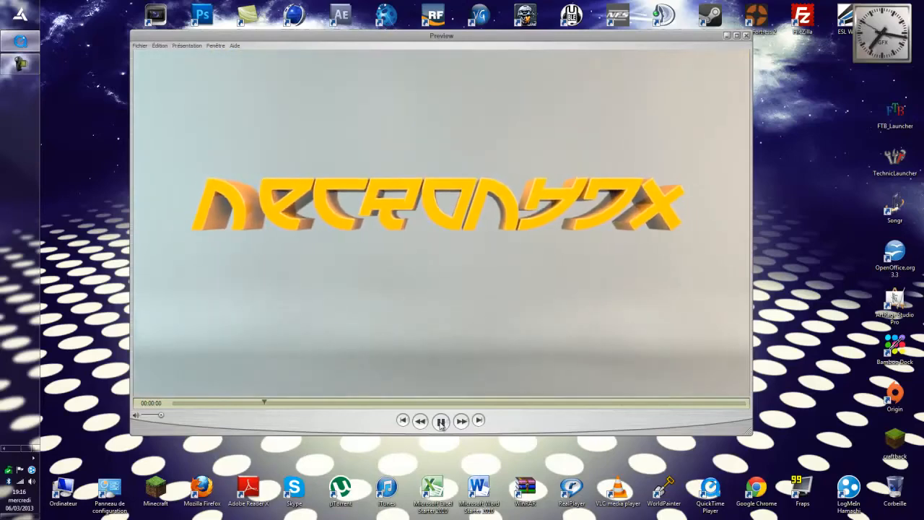
drag(340, 402, 246, 406)
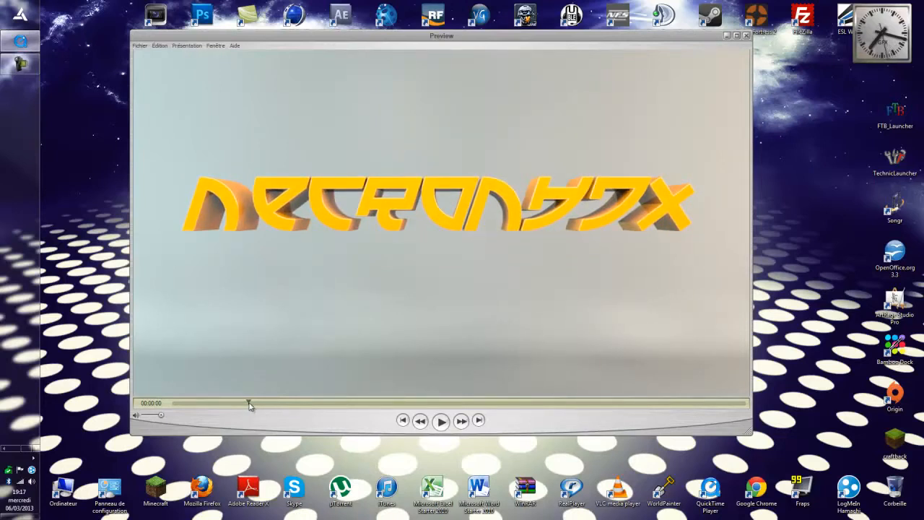
drag(248, 404, 212, 419)
click(441, 421)
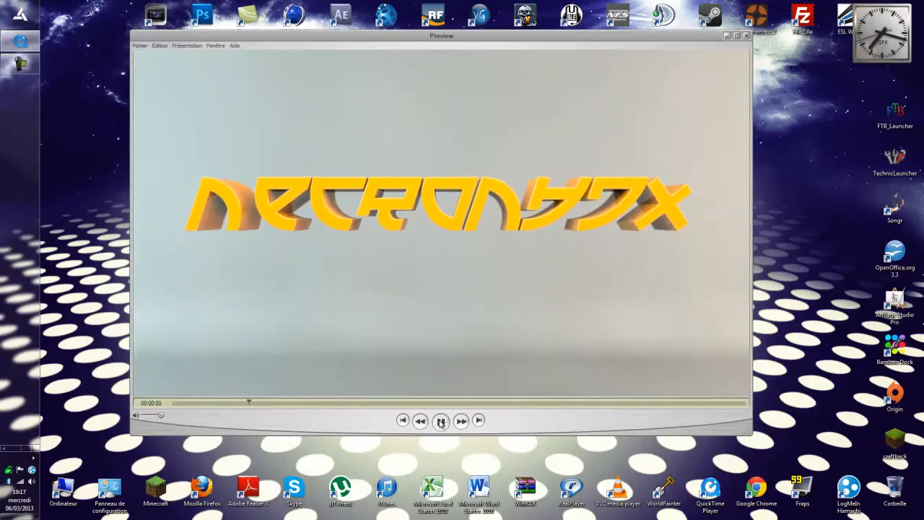
click(441, 423)
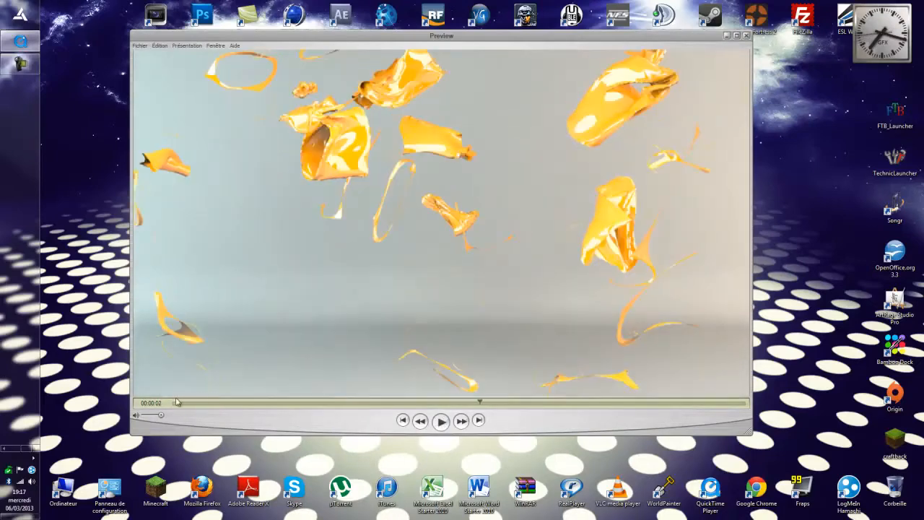
click(177, 403)
click(441, 422)
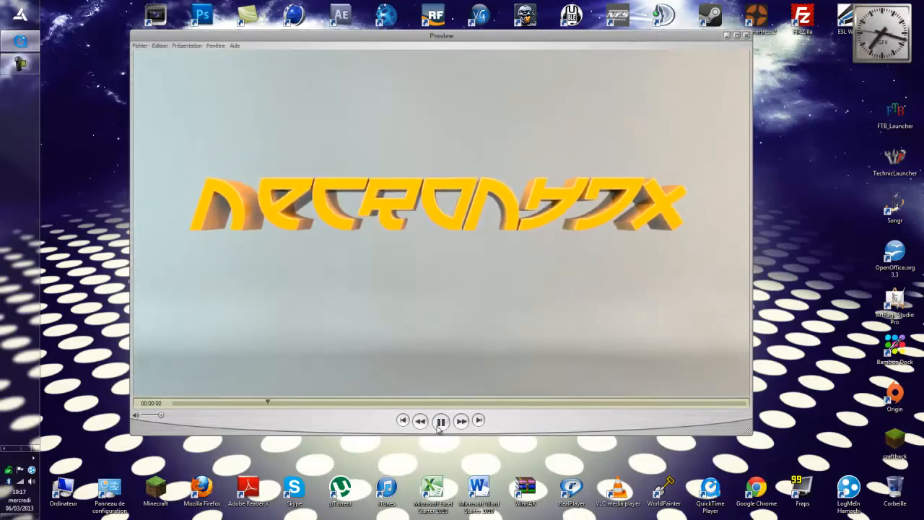
click(181, 404)
click(441, 422)
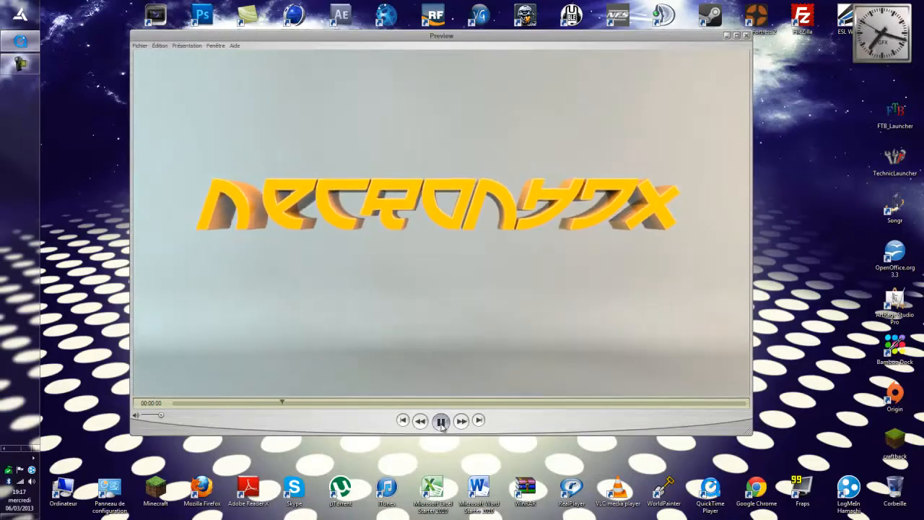
click(441, 422)
click(177, 403)
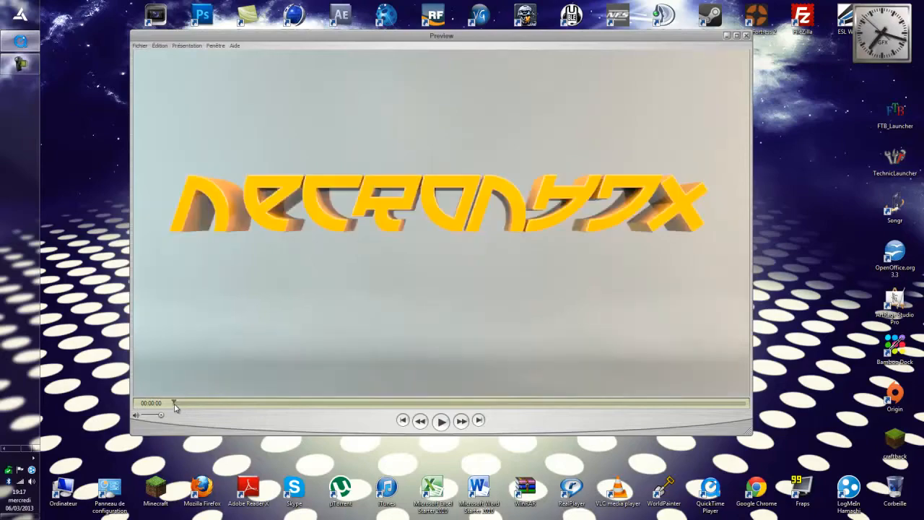
click(436, 422)
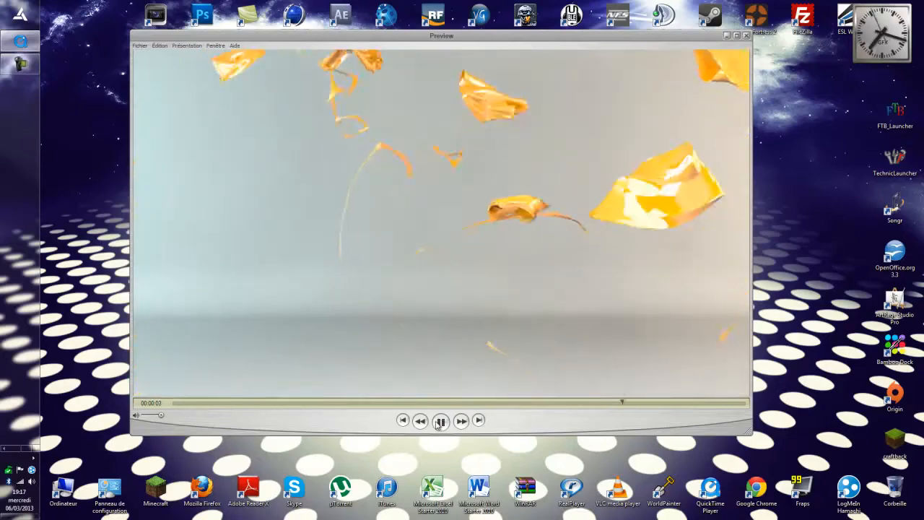
Close the preview video, switch to CINEMA 4D and play the text animation of the preview.c4d scene.
click(747, 39)
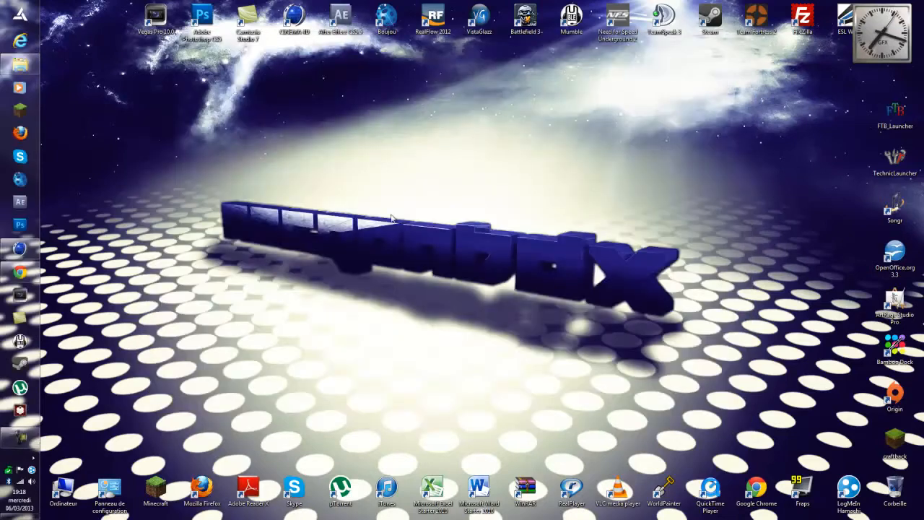
click(18, 249)
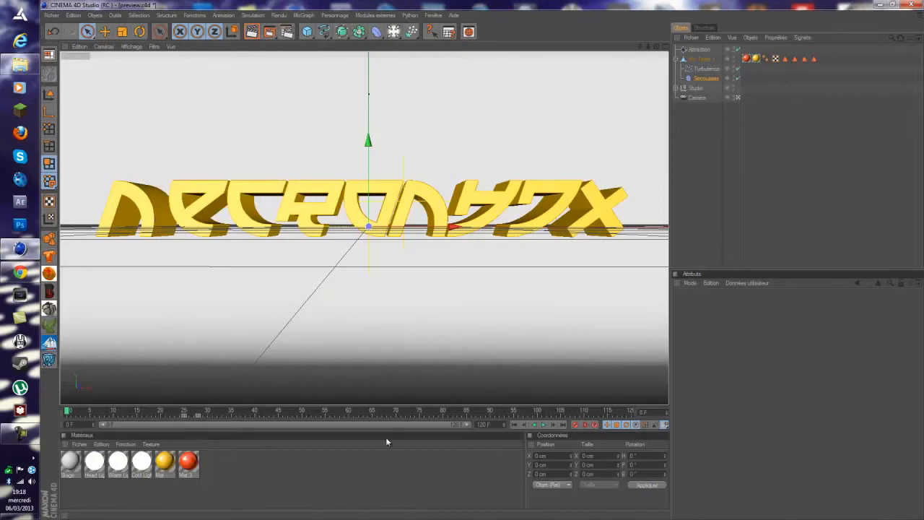
click(543, 426)
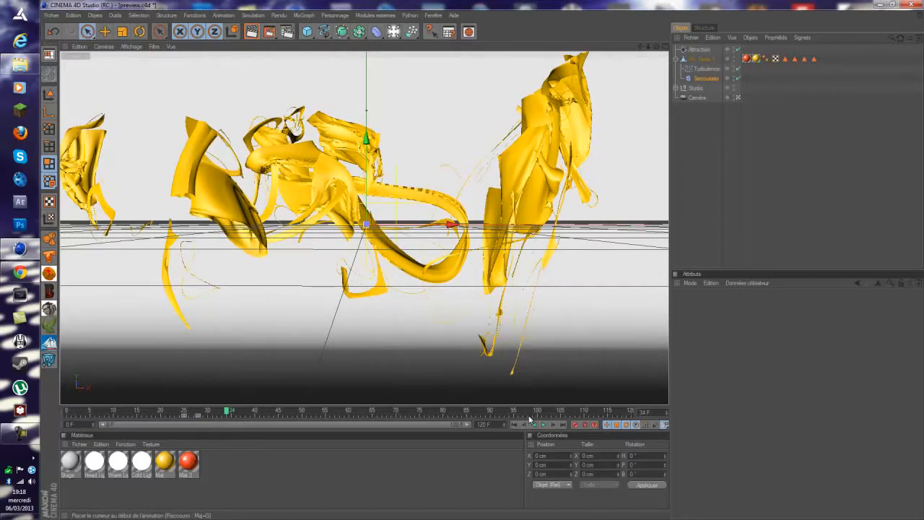
Inspect the Secousses, Turbulence, Attraction and Mo Texte 1 objects at the animation start, viewing the text in model and polygon modes.
click(706, 78)
click(707, 69)
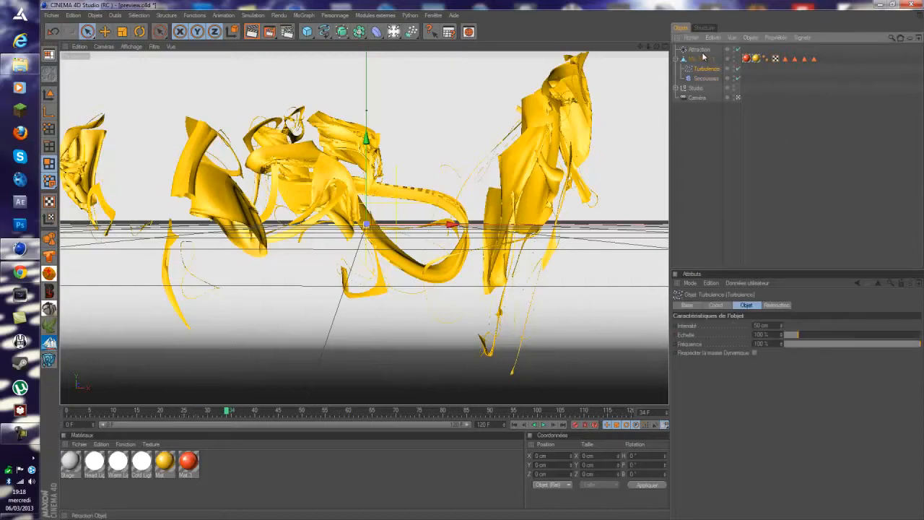
click(702, 50)
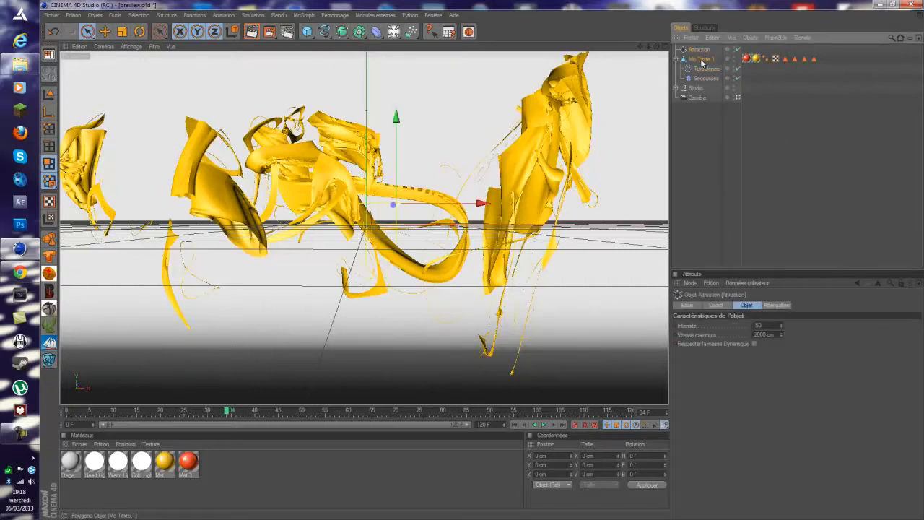
click(701, 60)
key(shift+f)
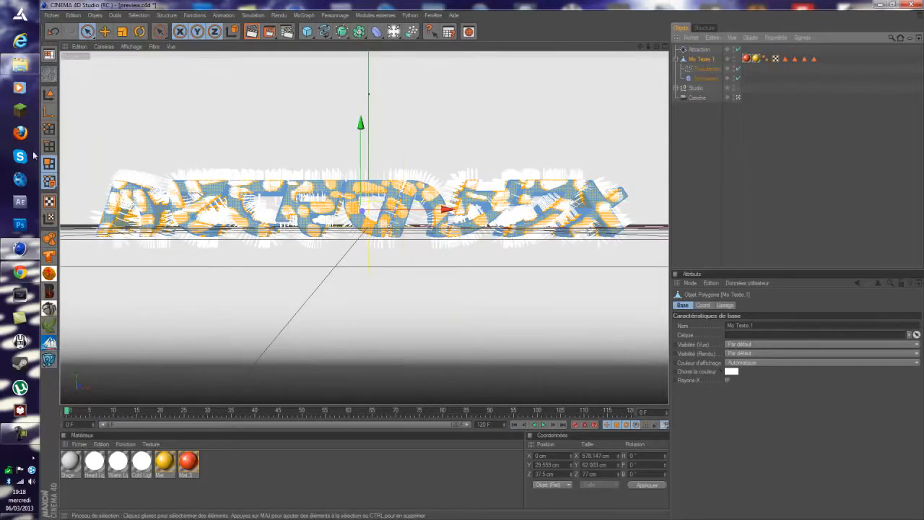
click(49, 97)
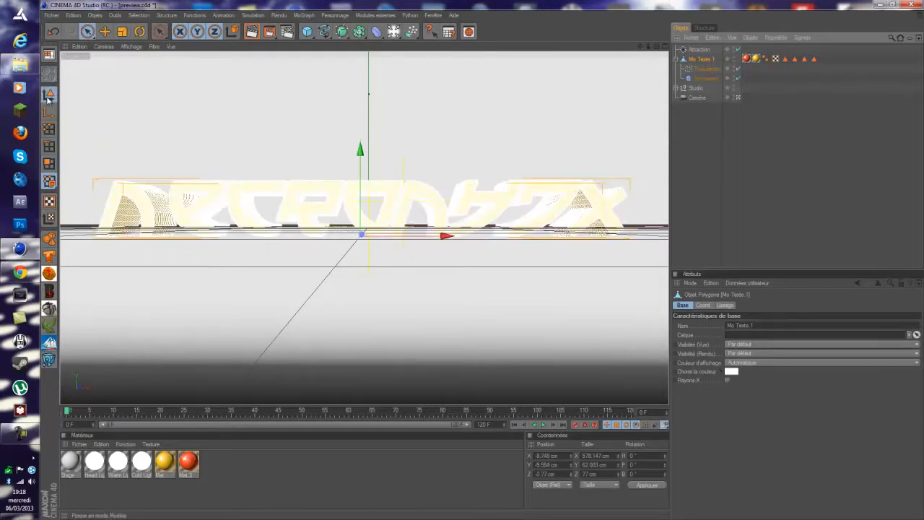
click(49, 165)
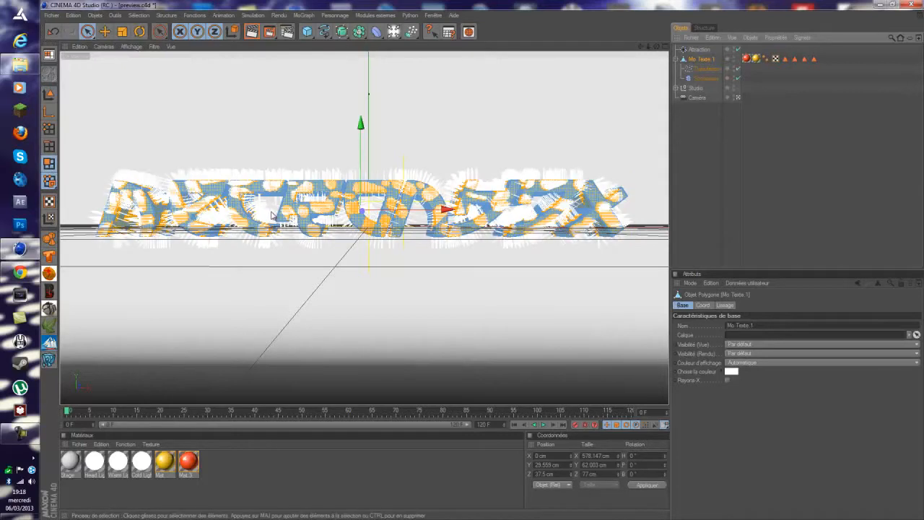
click(699, 50)
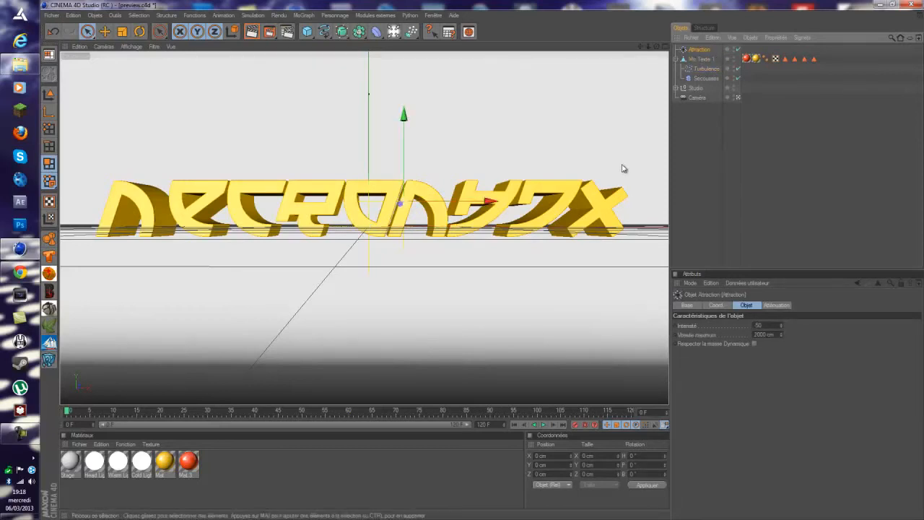
View the whole studio set from outside the scene camera, and return to the Caméra view.
click(739, 96)
alt+drag(549, 145, 485, 265)
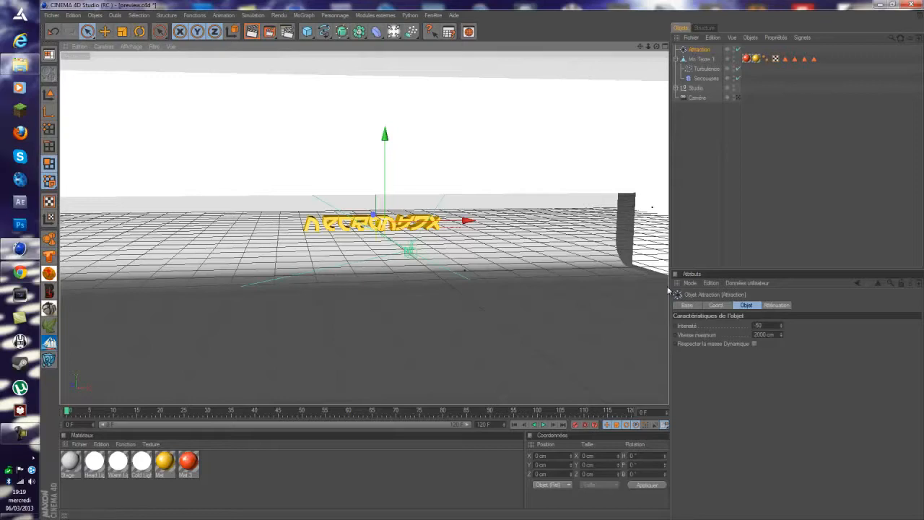
click(699, 175)
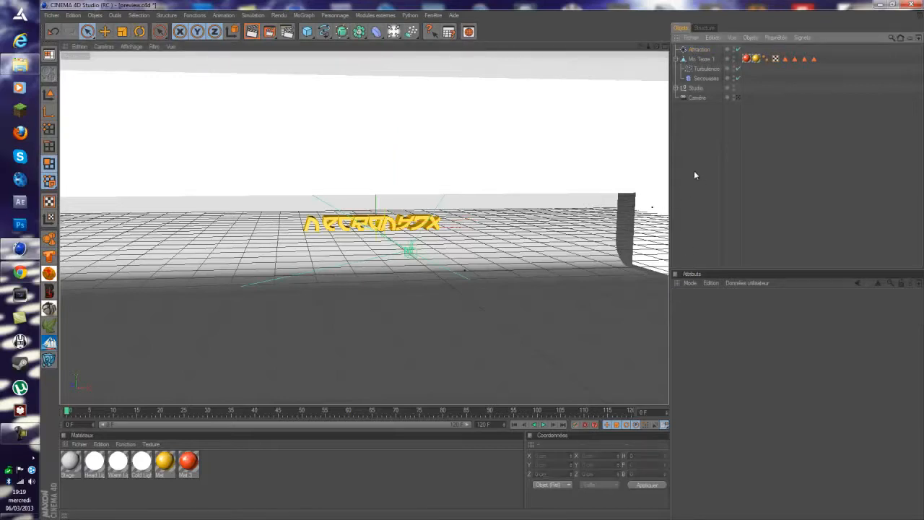
drag(695, 97, 699, 137)
click(736, 98)
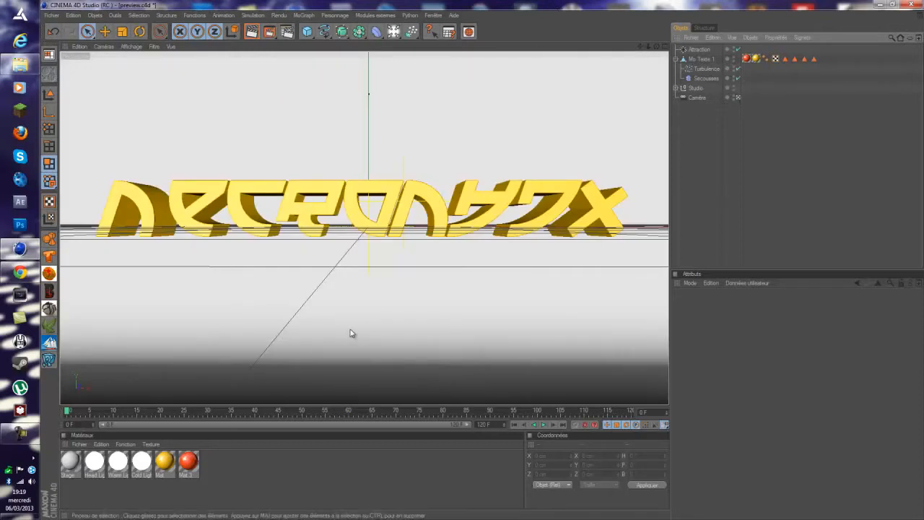
Review the Mo Texte 1, Studio and Caméra objects and the contents of the Studio group.
click(696, 59)
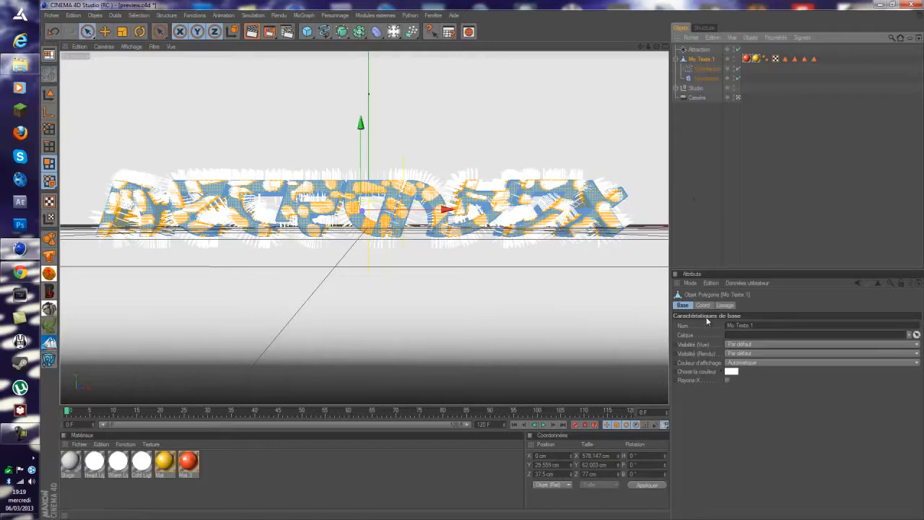
click(711, 152)
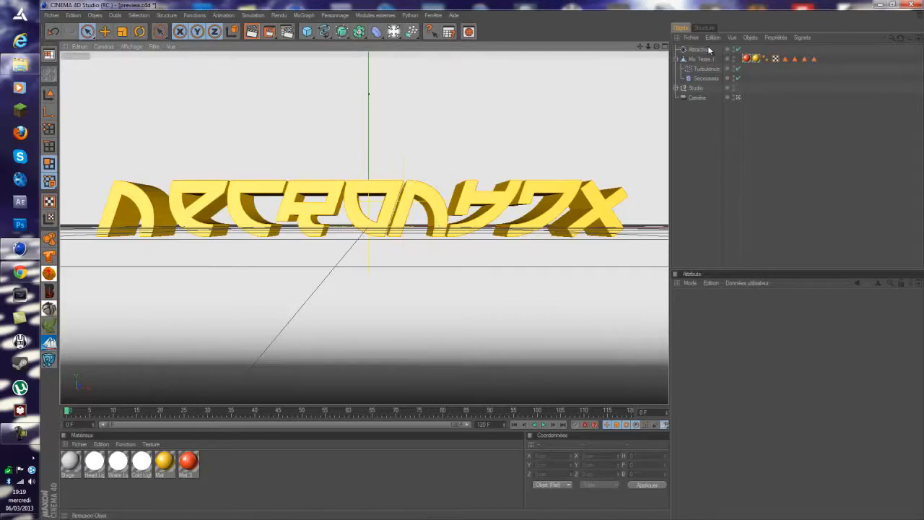
click(700, 77)
click(695, 98)
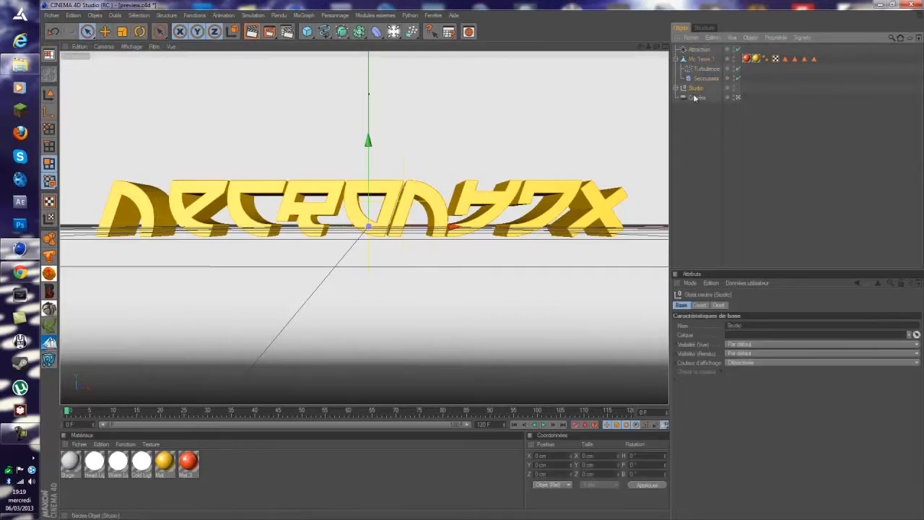
click(678, 88)
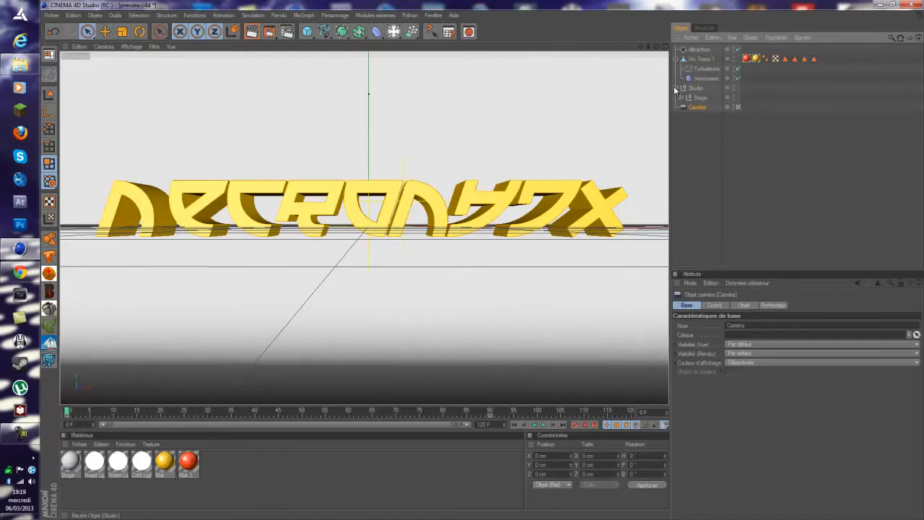
click(676, 88)
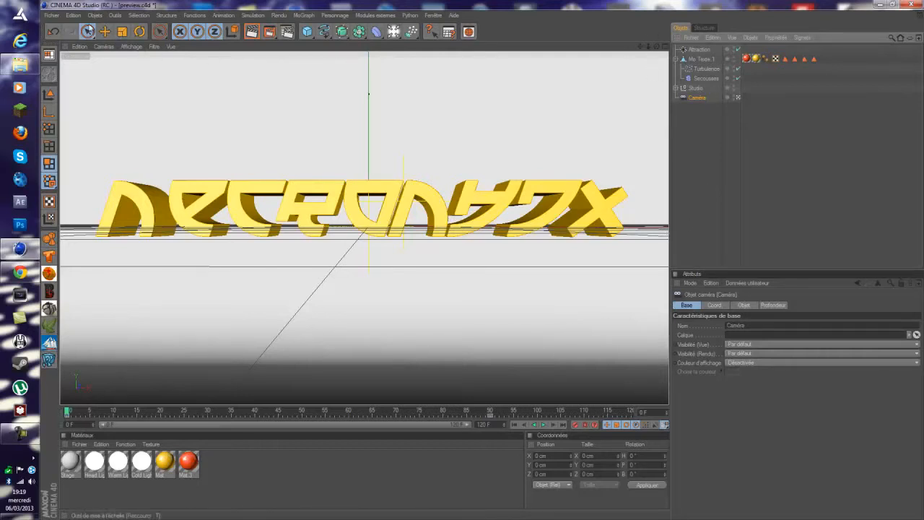
click(60, 15)
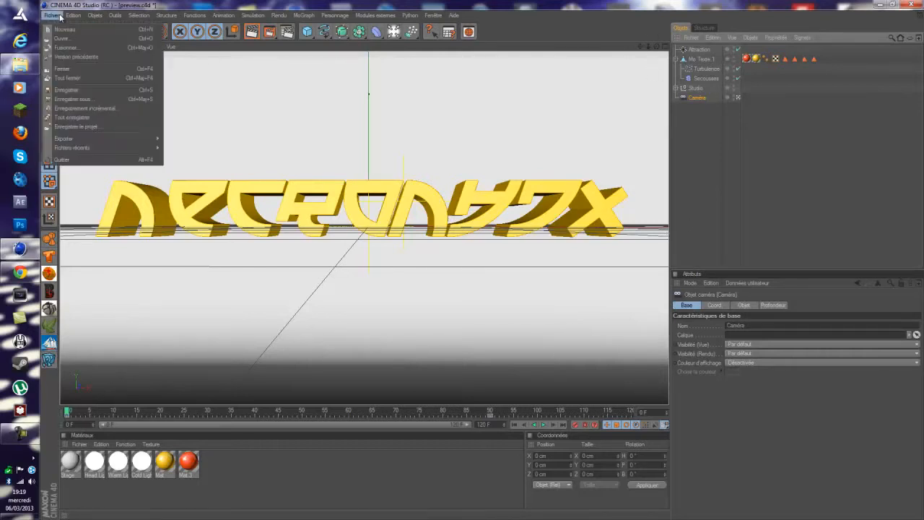
click(708, 165)
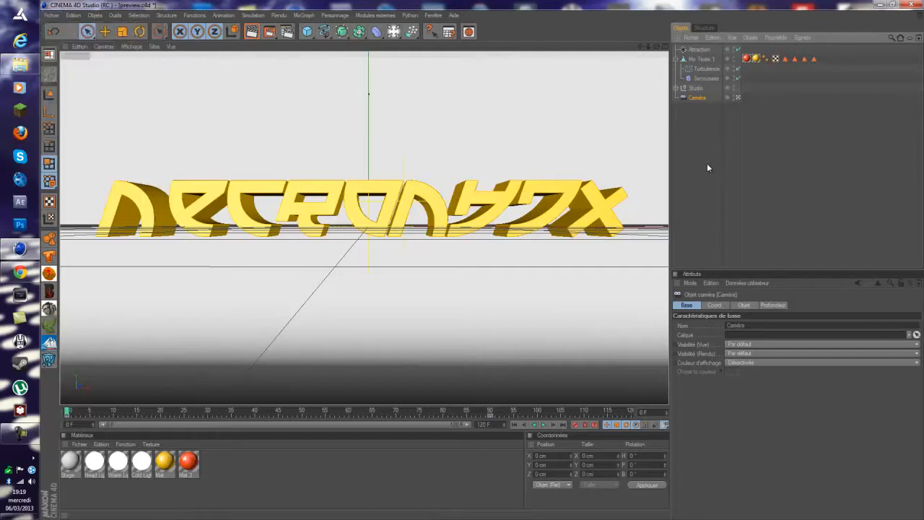
Copy the Studio and Caméra objects from the preview scene.
click(698, 89)
ctrl+click(697, 97)
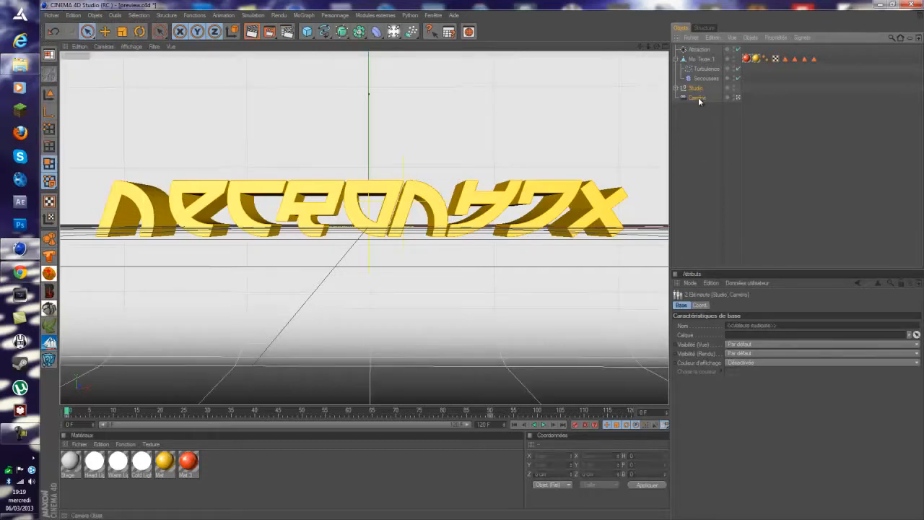
click(711, 37)
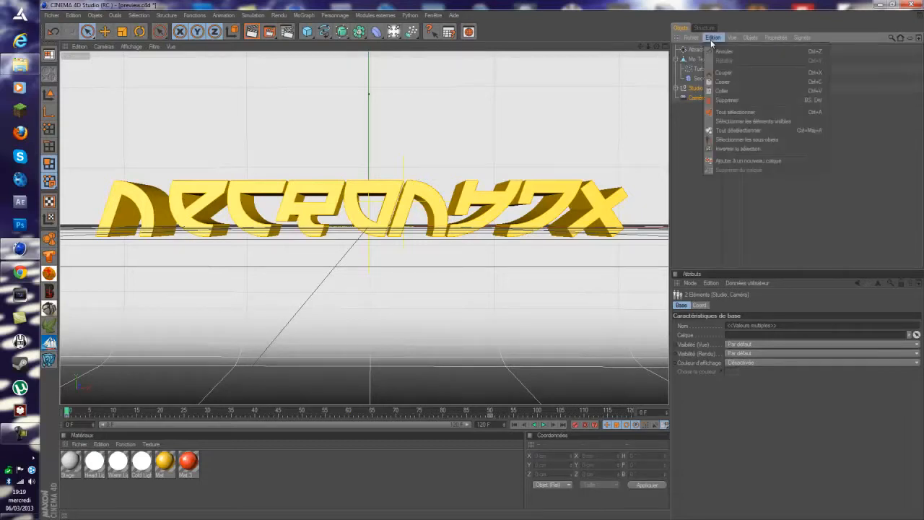
click(734, 84)
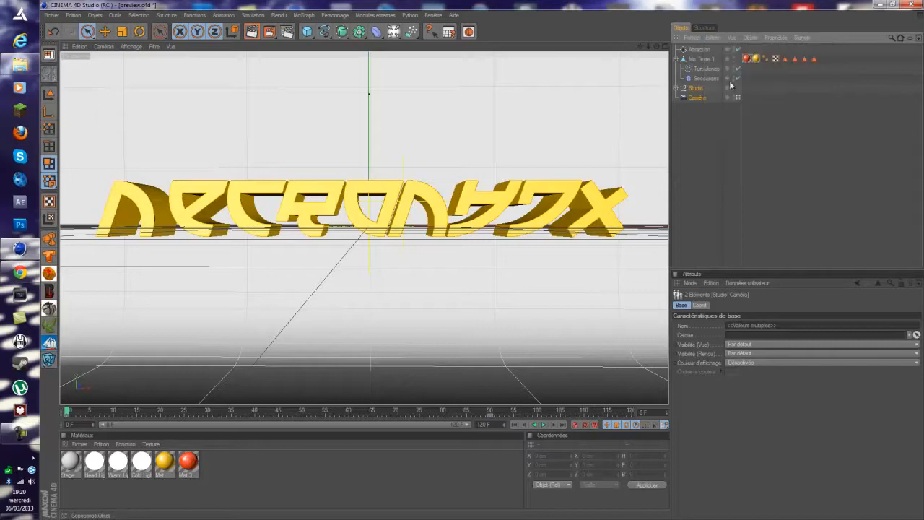
Create a new scene and paste the copied Studio and Caméra objects into it.
click(52, 15)
click(64, 23)
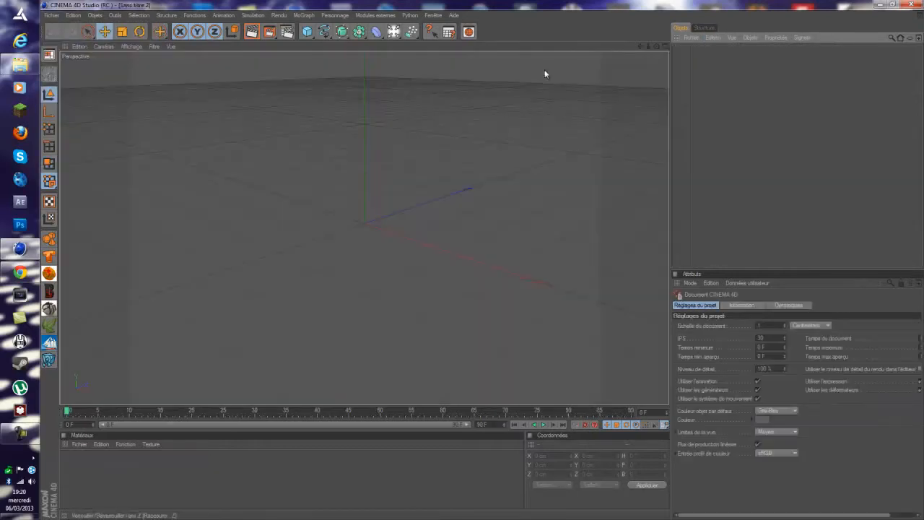
click(713, 38)
click(722, 90)
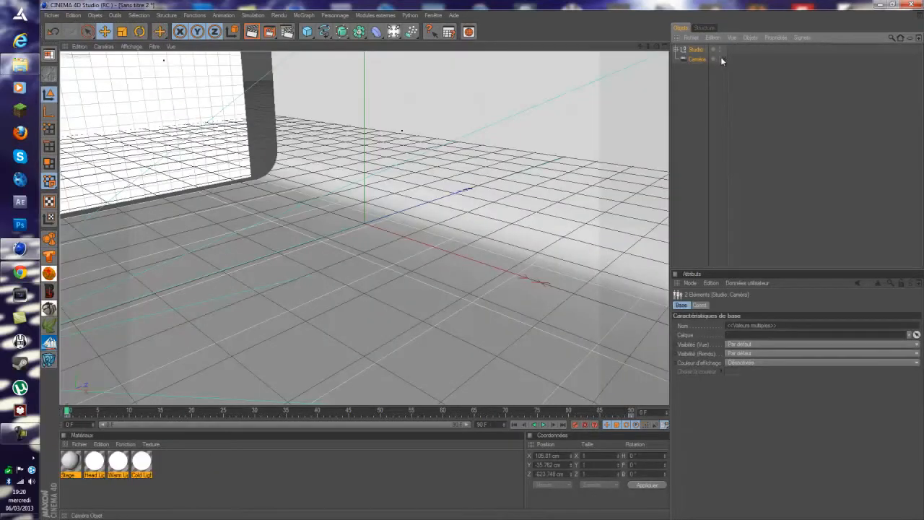
Add a MoGraph text object to the new scene and look through the Caméra object.
click(724, 59)
click(724, 58)
click(675, 98)
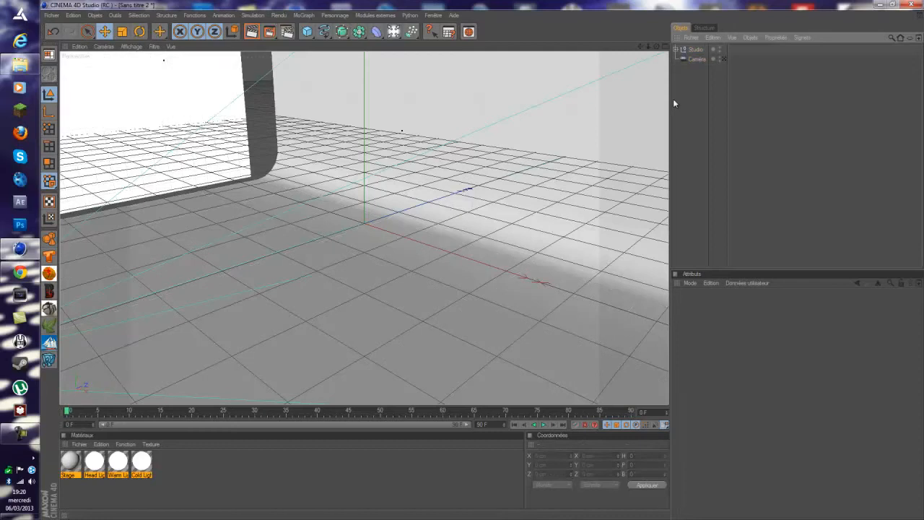
click(305, 15)
click(323, 121)
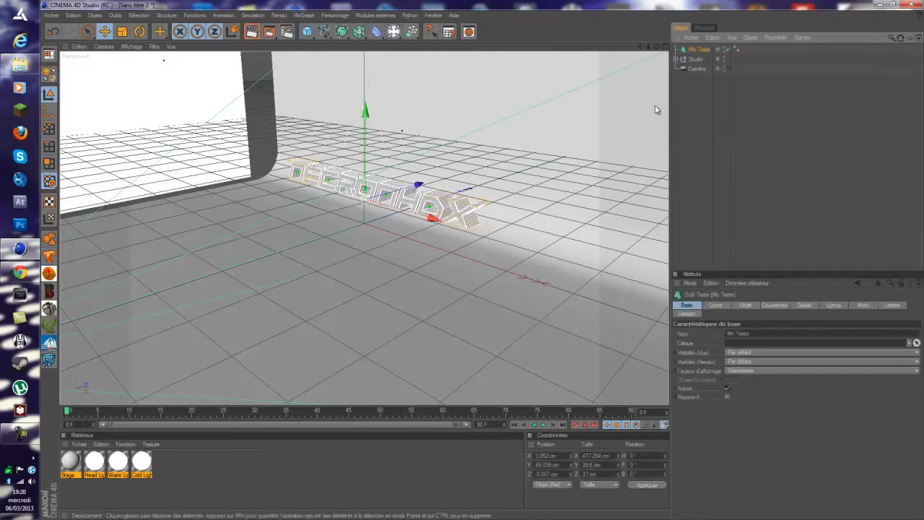
click(728, 68)
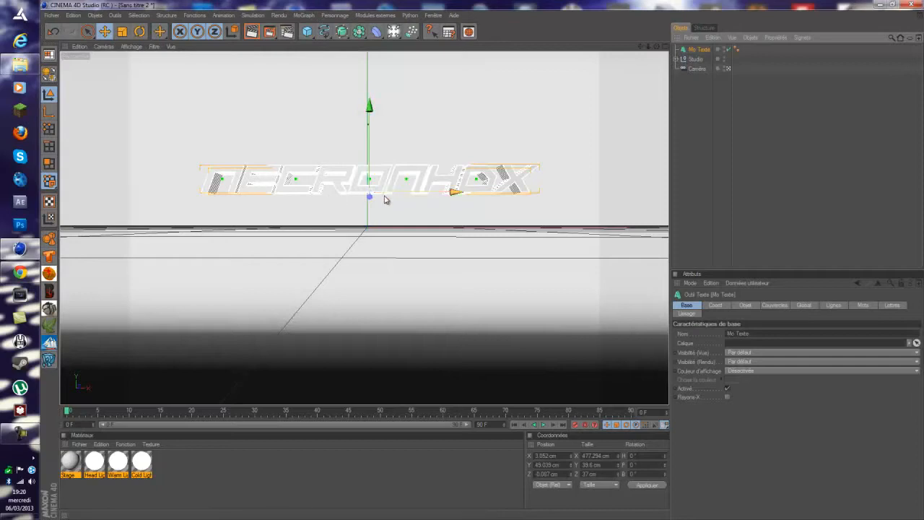
Lower the MoGraph text to about Y 27.4 cm and set its depth to 75.
drag(370, 142, 484, 265)
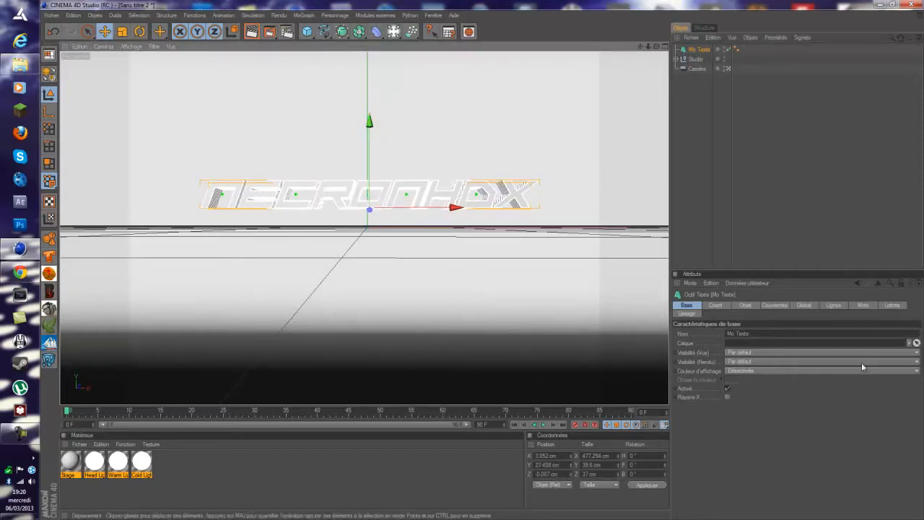
click(743, 305)
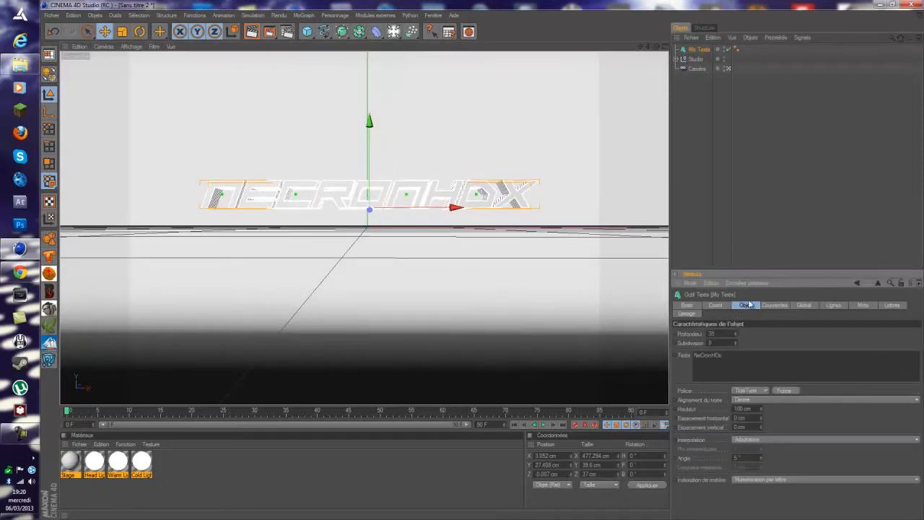
click(722, 334)
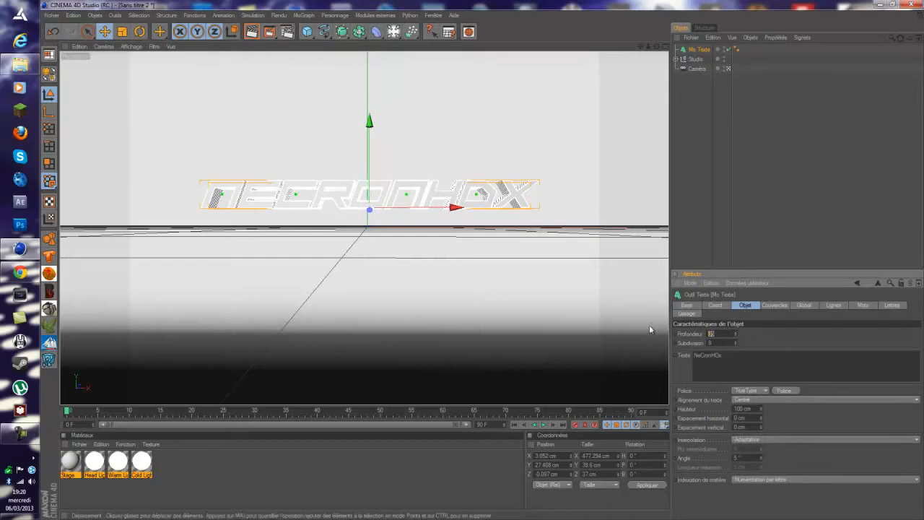
text(75)
key(Return)
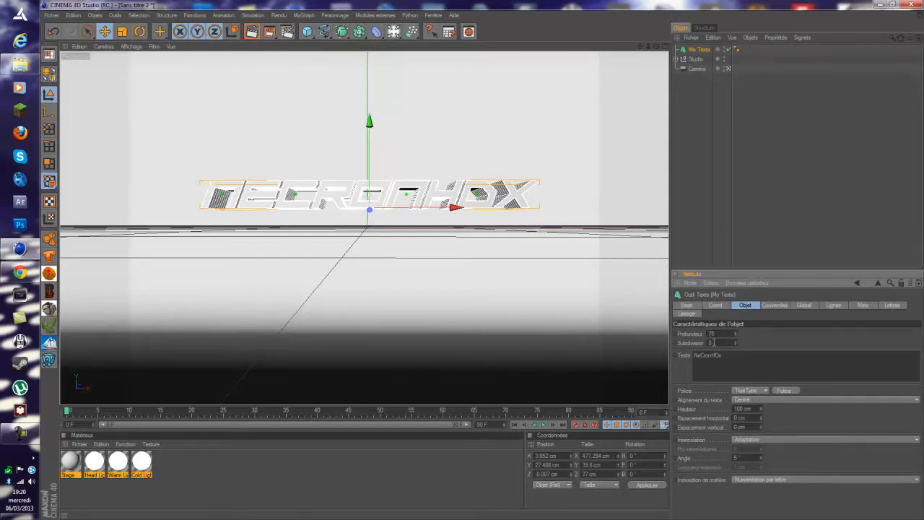
Set the MoGraph text's subdivision to 35.
click(711, 343)
text(8)
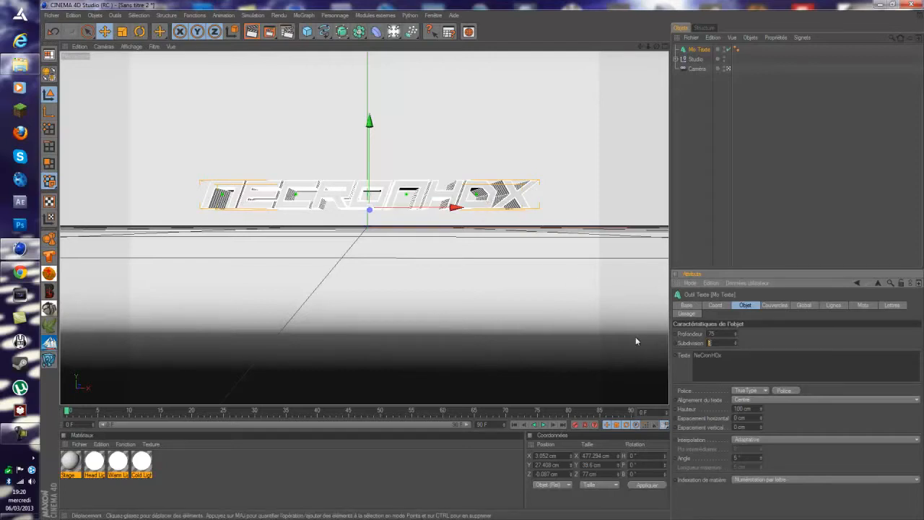
text(25)
key(Return)
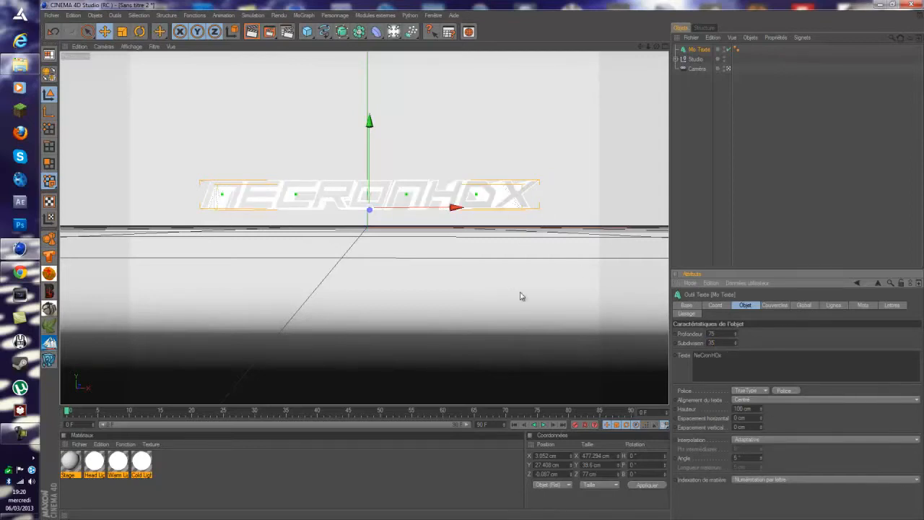
Check which font the MoGraph text uses, leaving the font selection as it is.
click(784, 390)
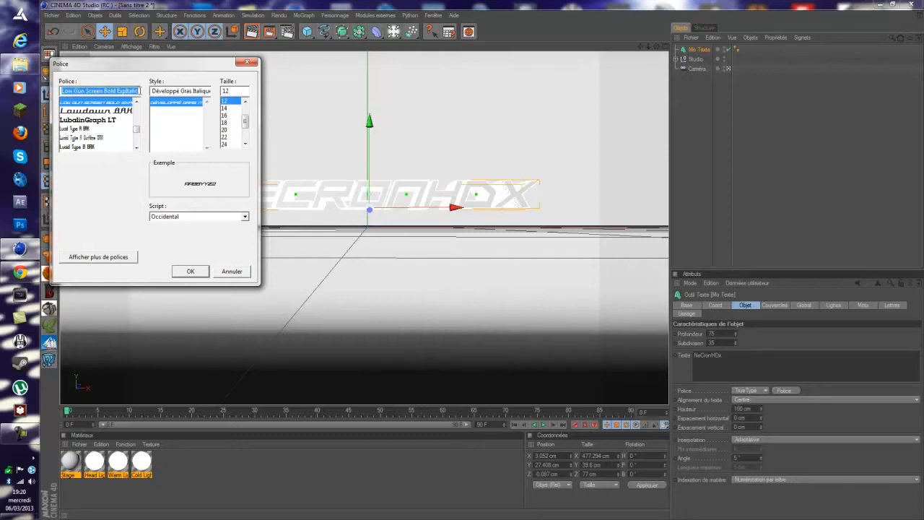
click(140, 91)
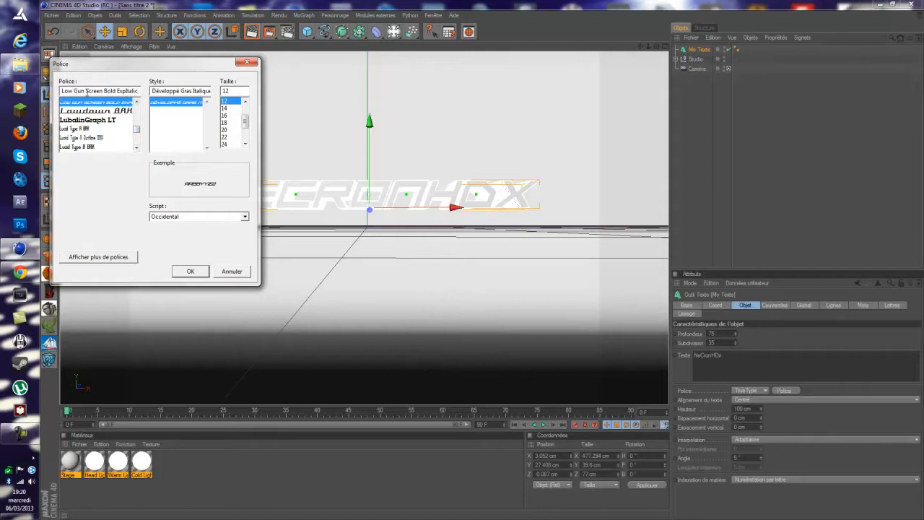
drag(63, 91, 120, 91)
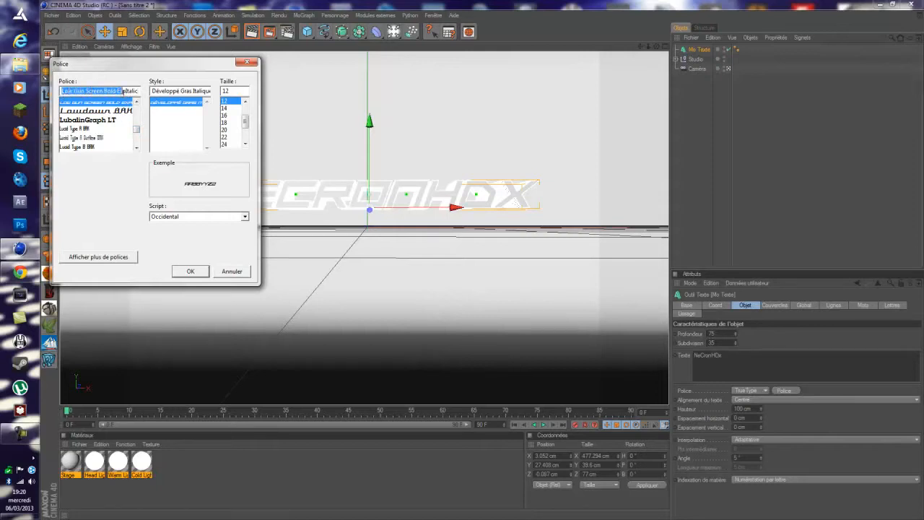
click(120, 91)
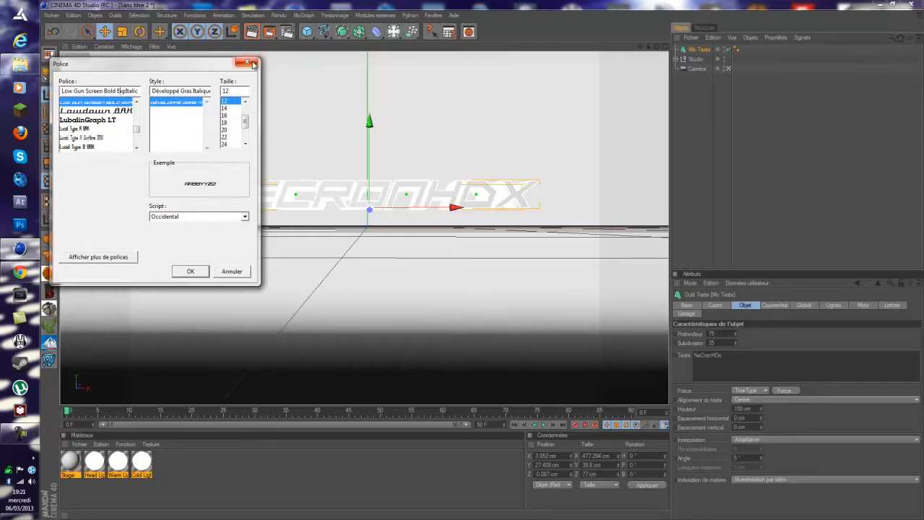
click(247, 63)
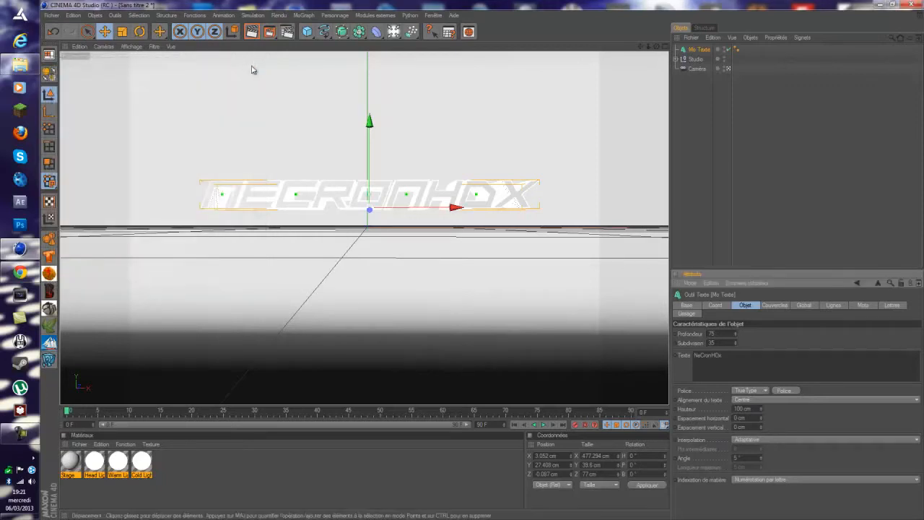
Set the text's height to 130 cm and recentre it horizontally at about X -0.3 cm.
click(761, 408)
drag(760, 408, 760, 412)
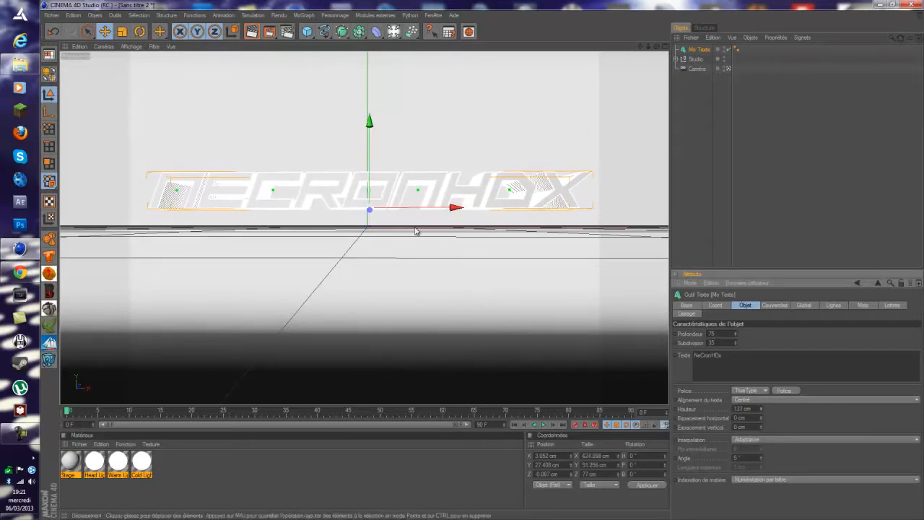
click(430, 209)
drag(483, 264, 483, 263)
drag(760, 408, 762, 409)
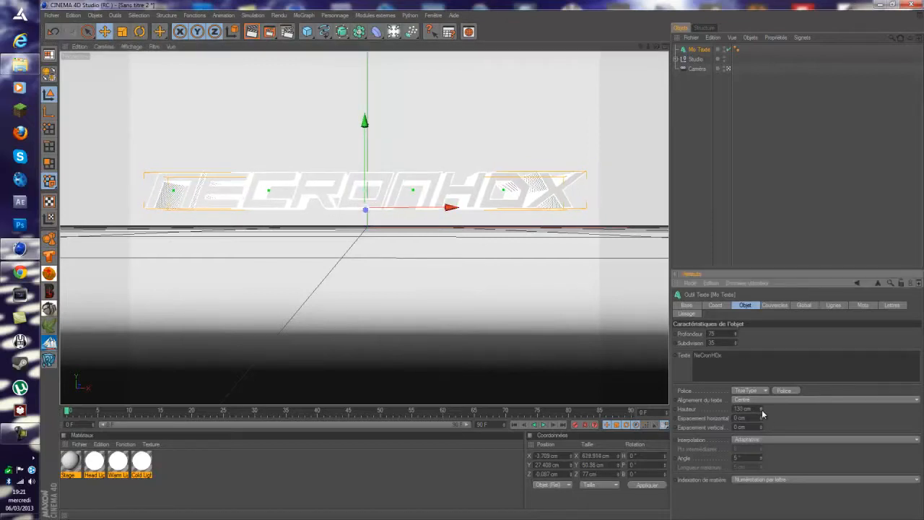
click(696, 58)
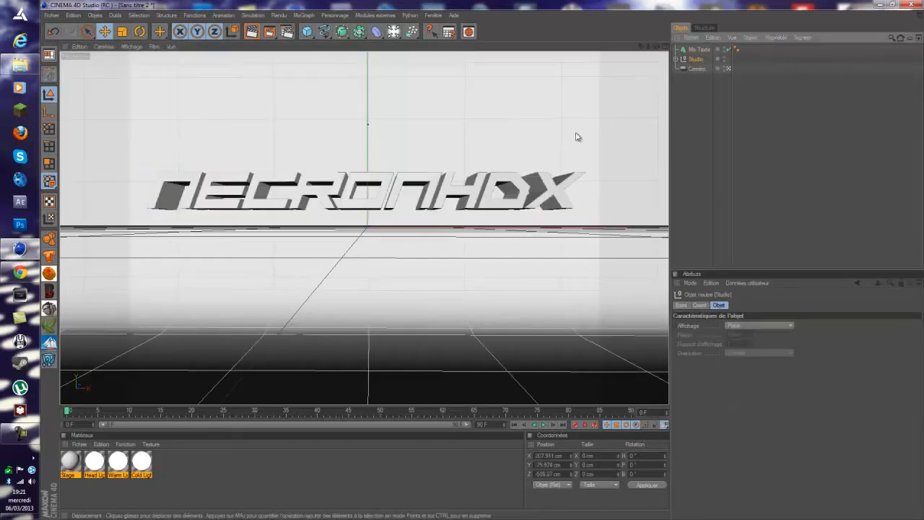
click(698, 49)
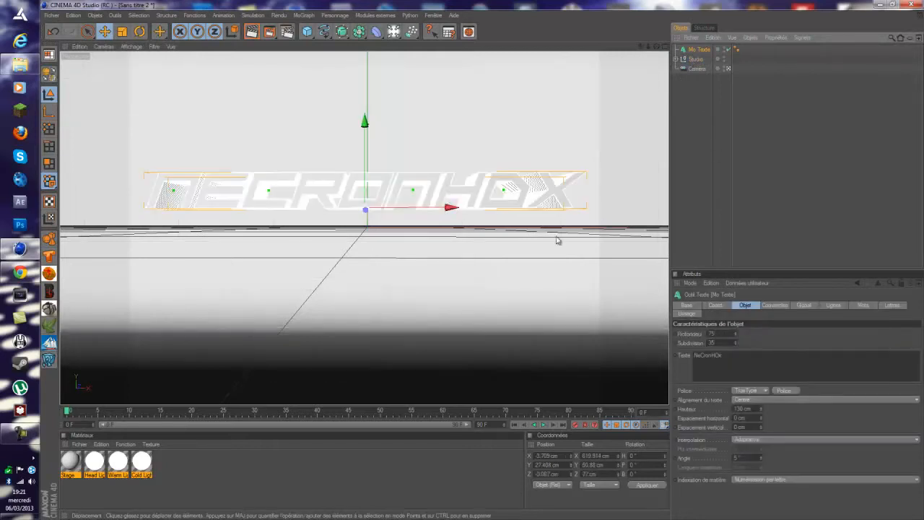
drag(441, 214, 442, 214)
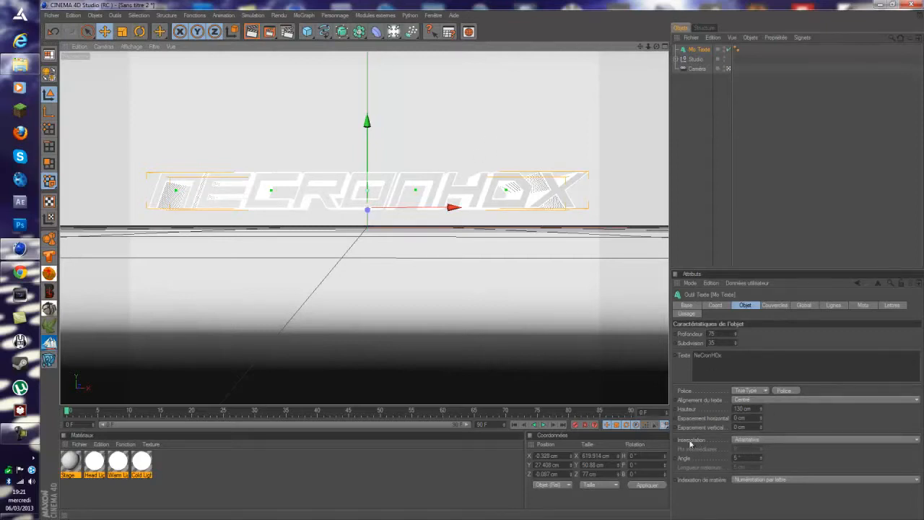
Set the text's interpolation to Subdiviser and inspect the resulting mesh up close.
click(743, 441)
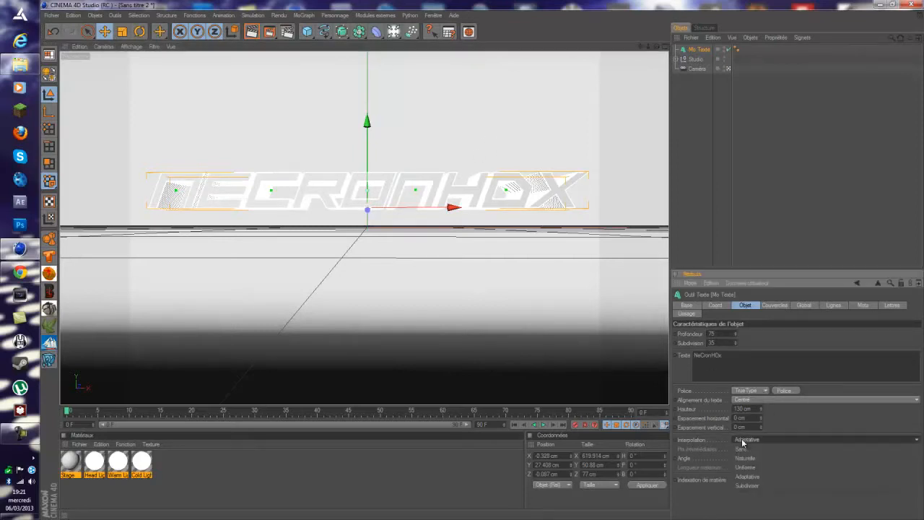
click(748, 485)
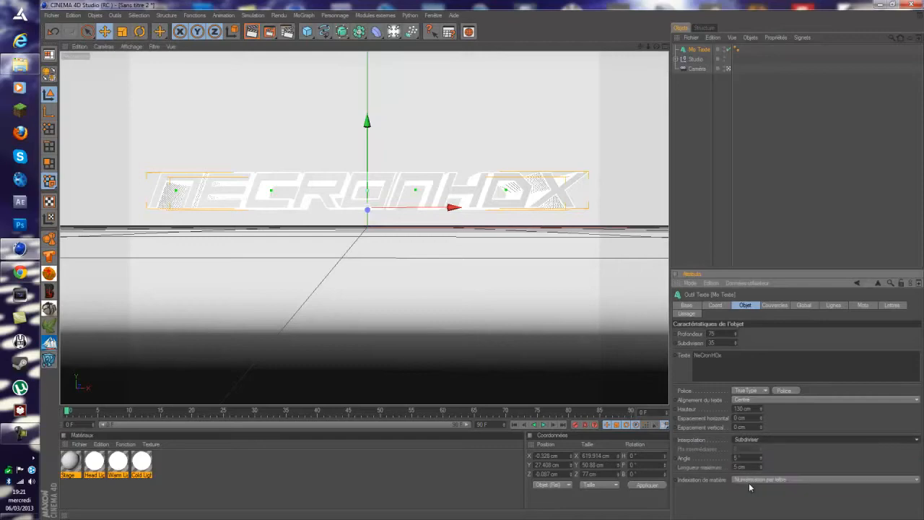
alt+right_drag(171, 203, 410, 130)
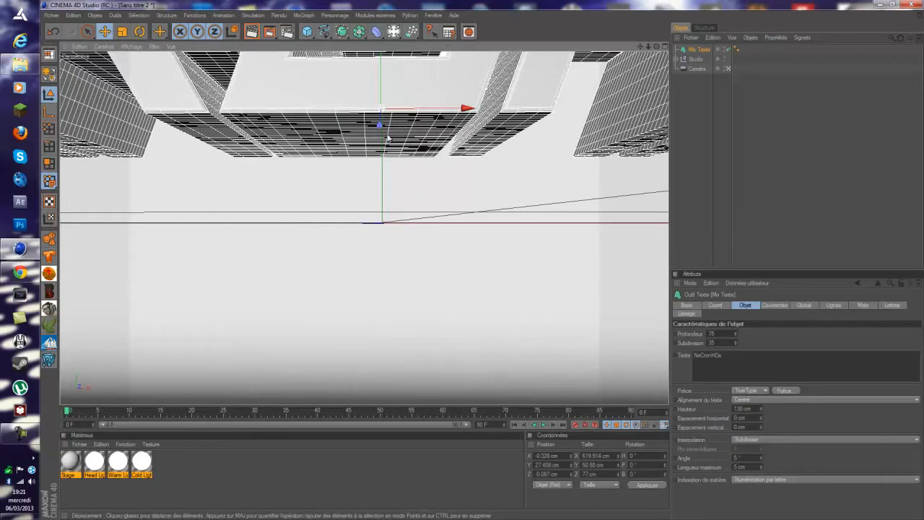
key(ctrl+shift+z)
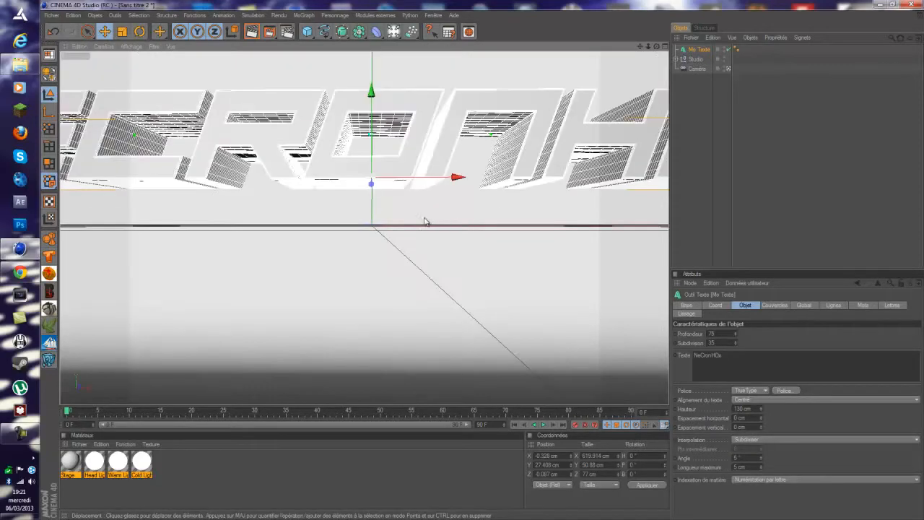
key(ctrl+shift+z)
key(ctrl+shift+z)
key(ctrl+shift+z)
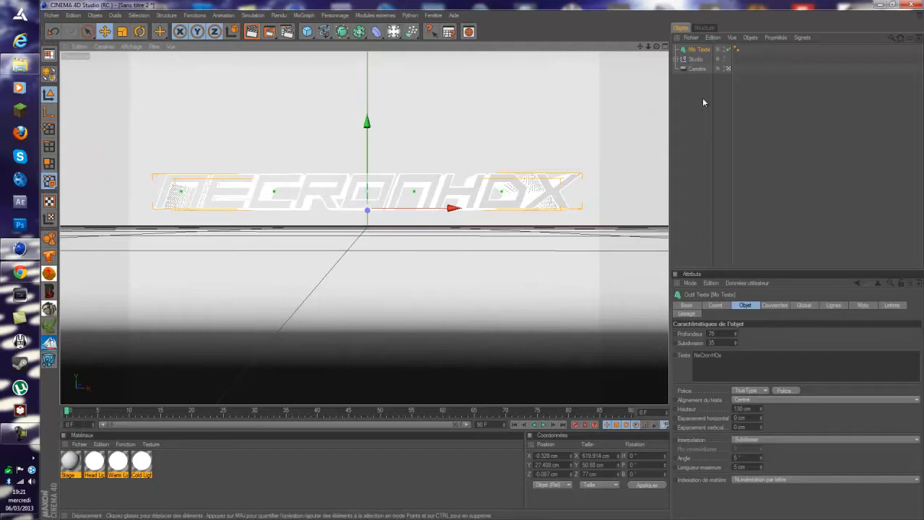
Set the text's start and end caps to Couvercle et biseau, keeping 5 steps and a 1 cm radius.
click(775, 306)
click(767, 333)
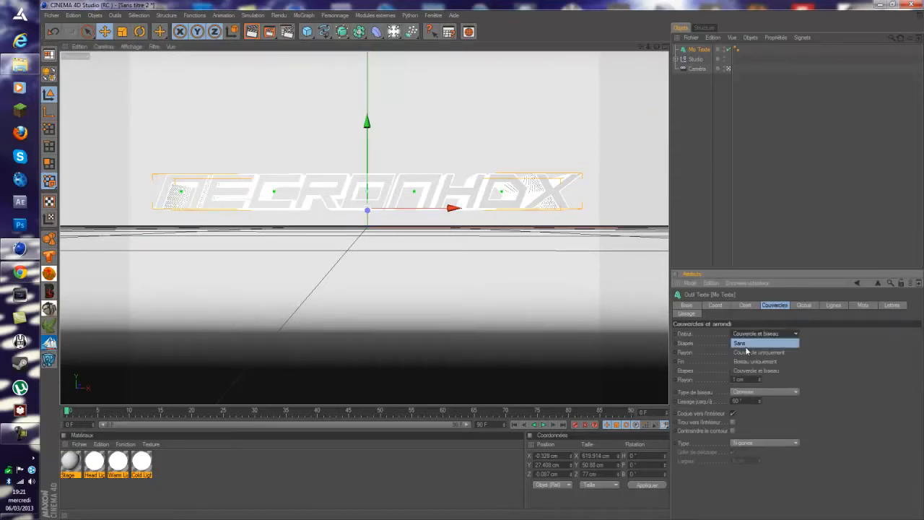
click(766, 371)
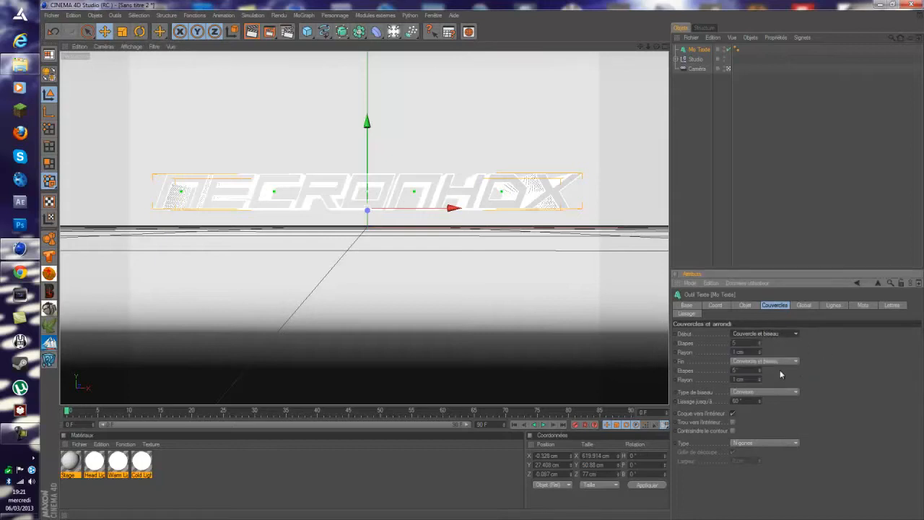
click(737, 361)
click(755, 396)
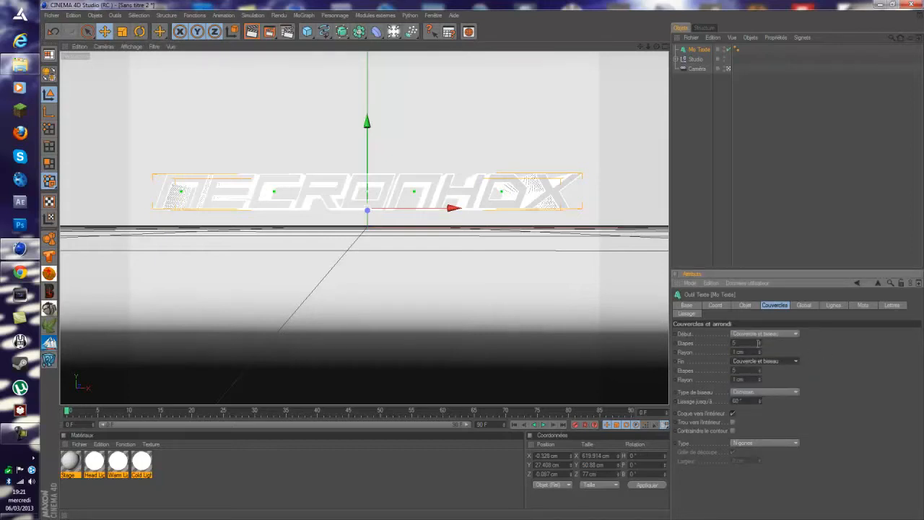
click(749, 342)
drag(750, 352, 731, 352)
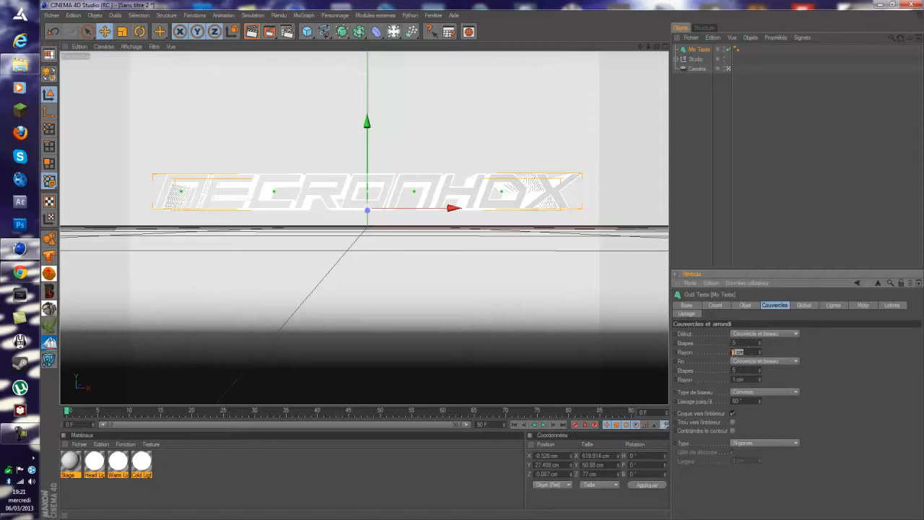
click(787, 352)
click(722, 186)
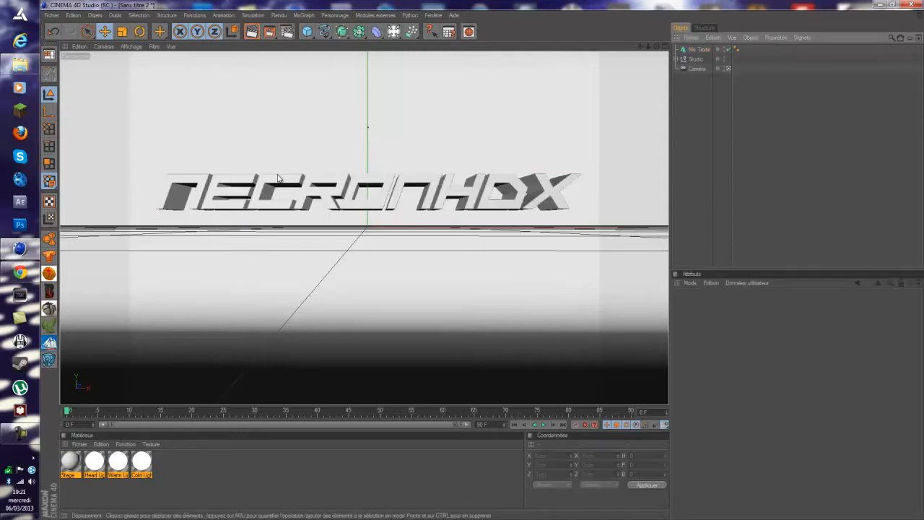
Change the text's cap type to Quadrangles with a cutting grid width of 1 cm, and inspect the mesh.
click(697, 49)
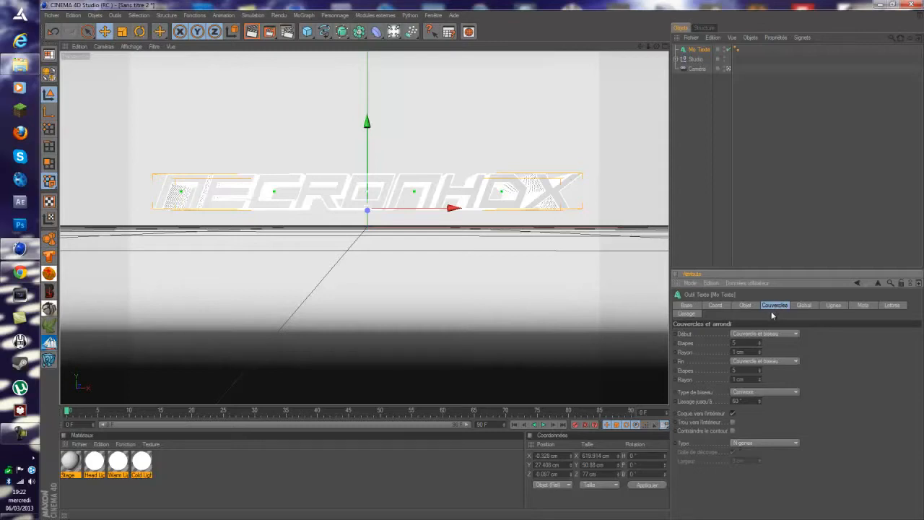
click(760, 445)
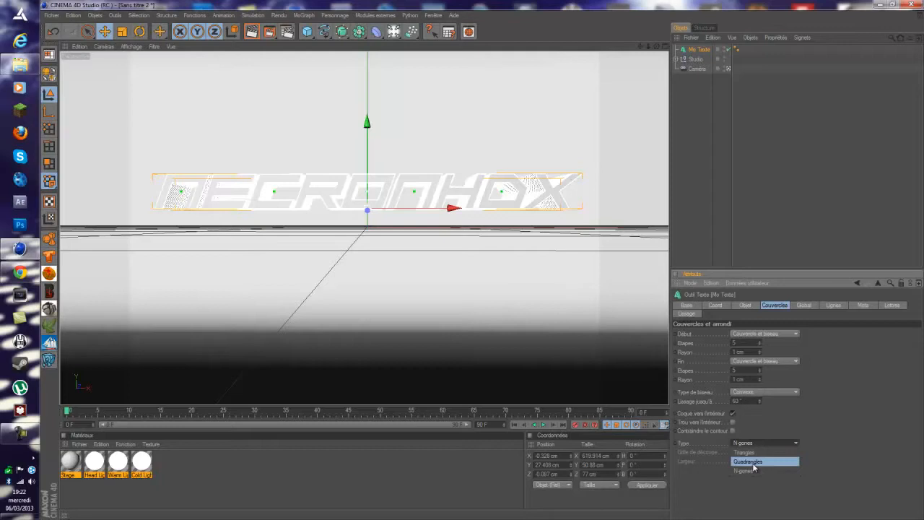
click(754, 462)
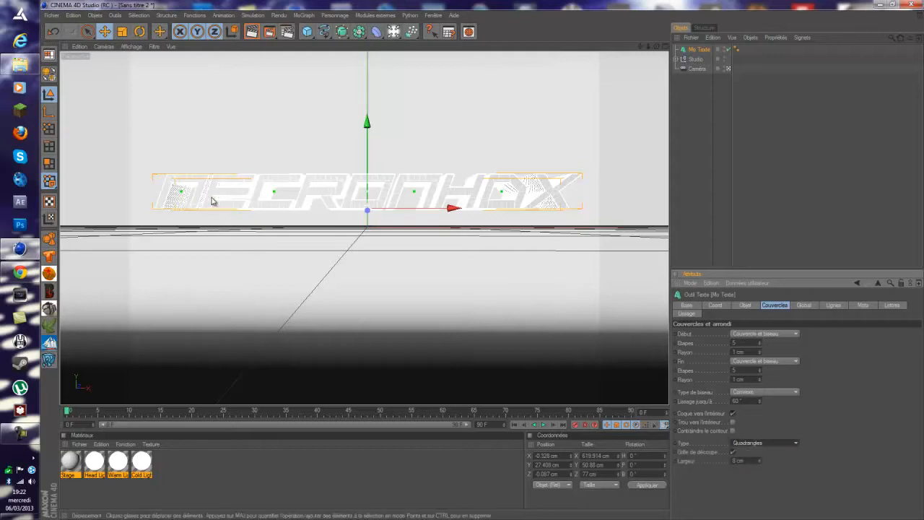
click(738, 460)
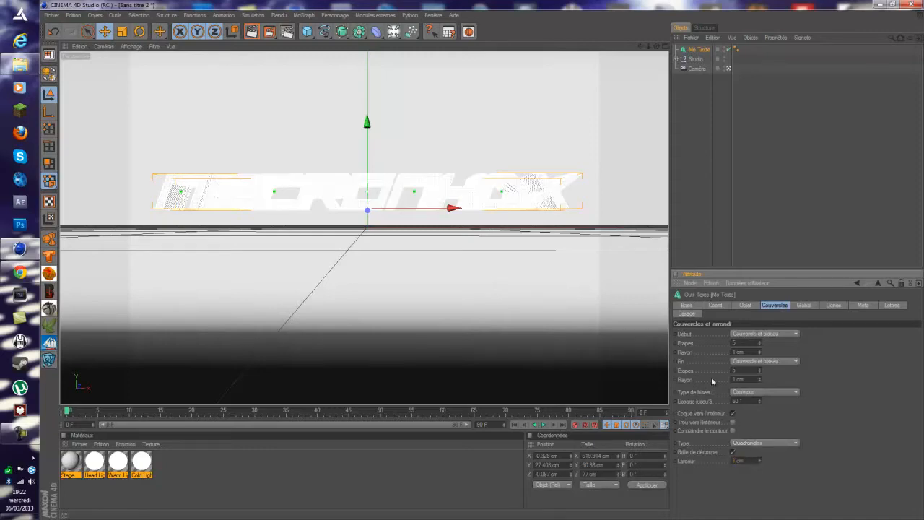
scroll(393, 205, up, 5)
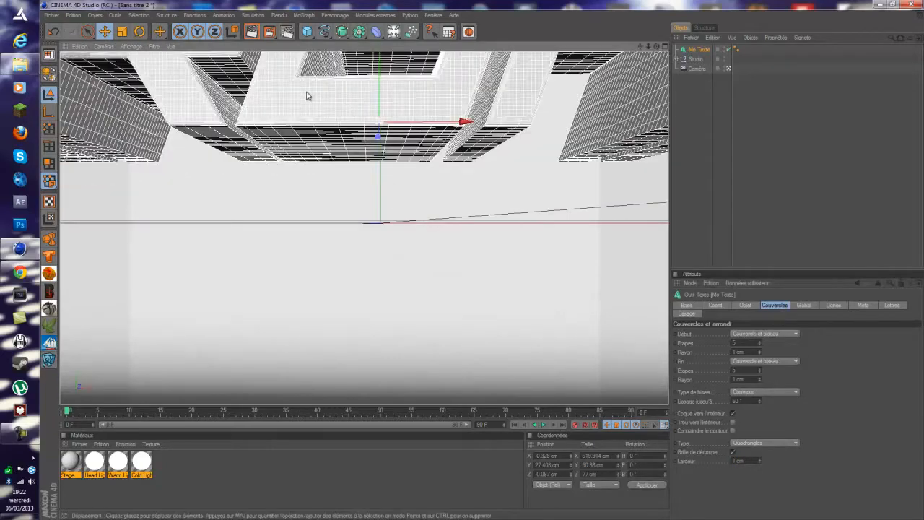
scroll(426, 172, down, 5)
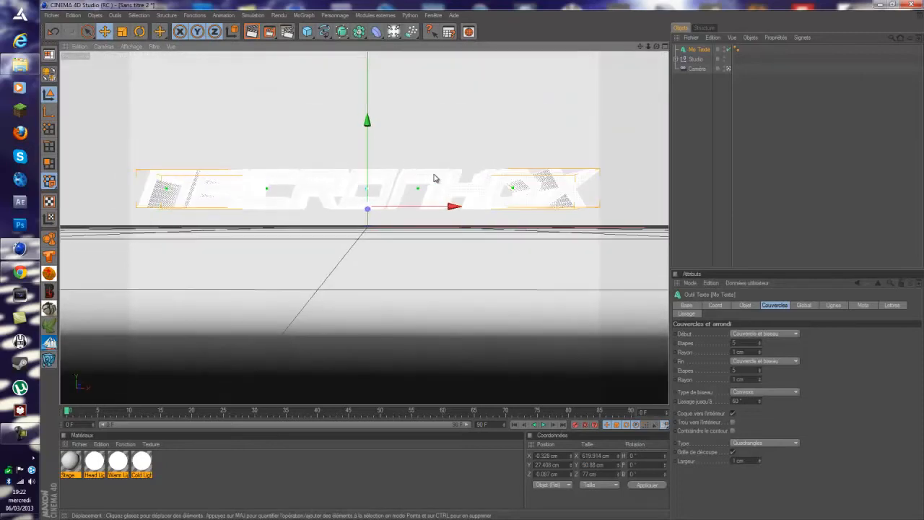
scroll(444, 181, down, 1)
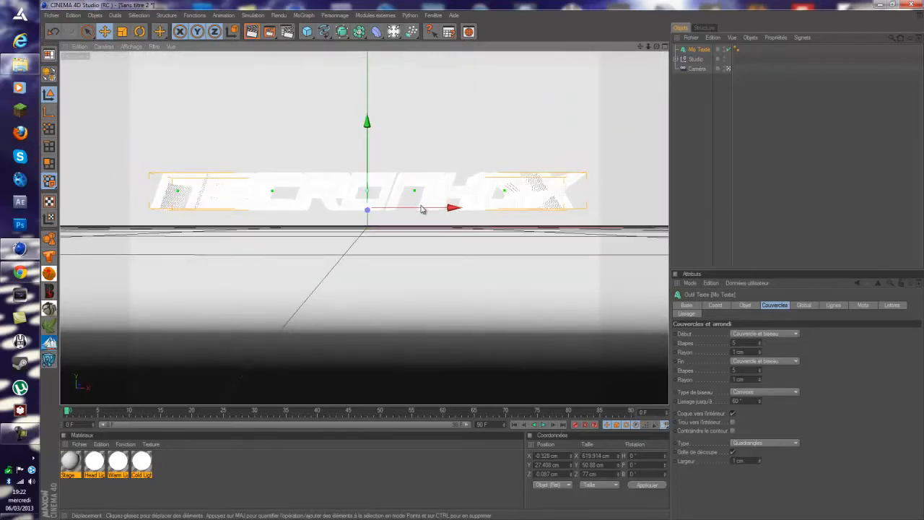
click(705, 162)
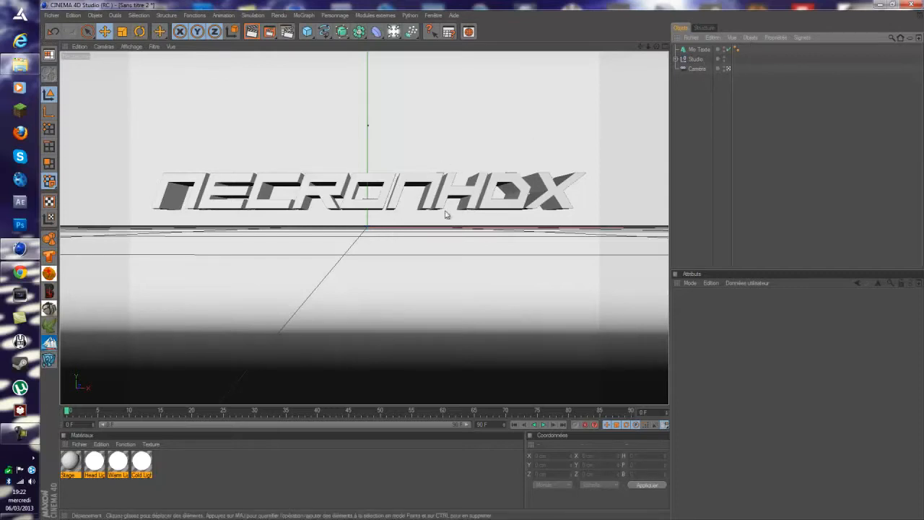
Create a new material and set its colour to light blue, RGB 0, 204, 255.
click(703, 52)
click(253, 461)
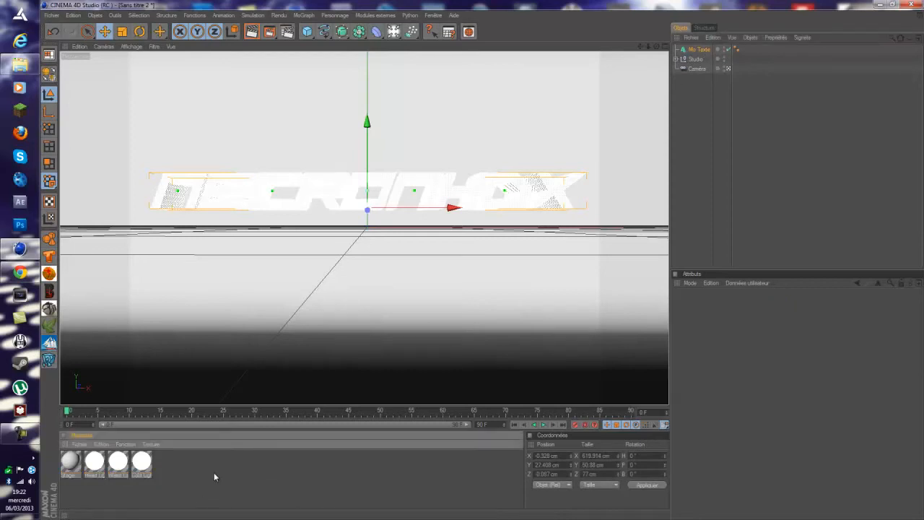
click(678, 163)
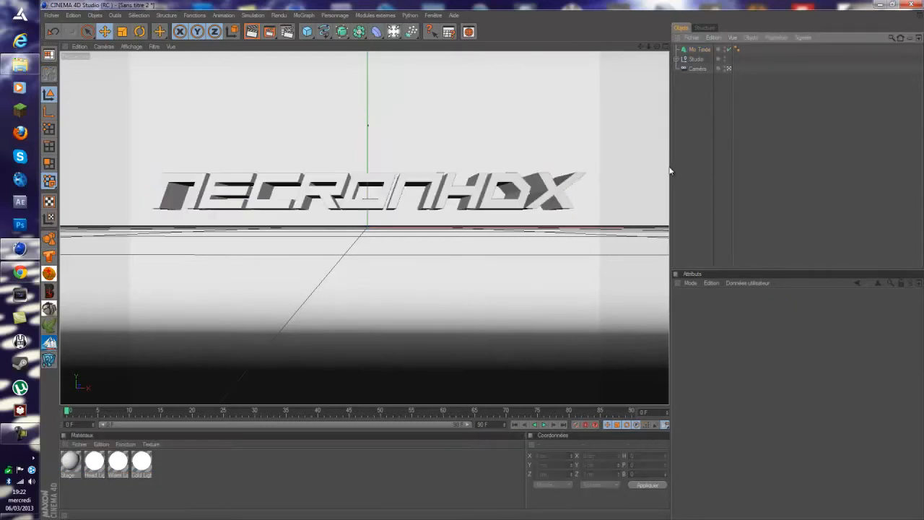
double_click(230, 466)
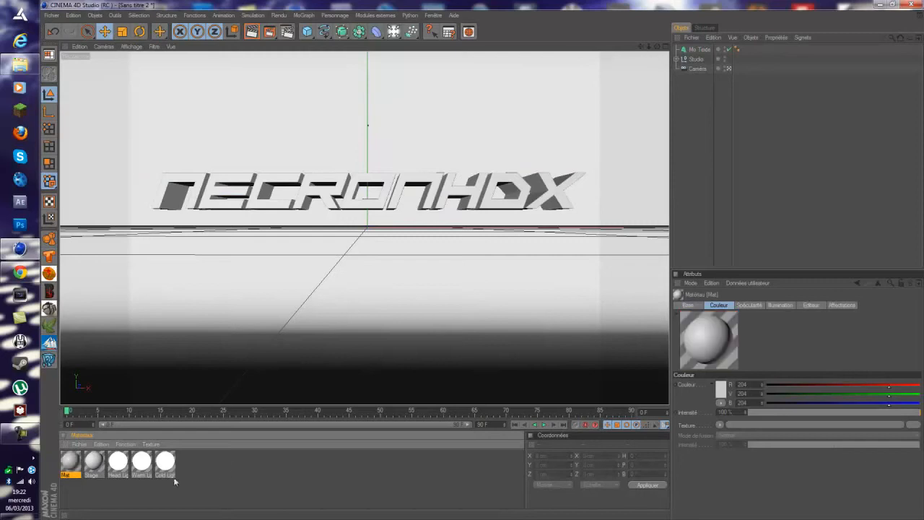
double_click(71, 463)
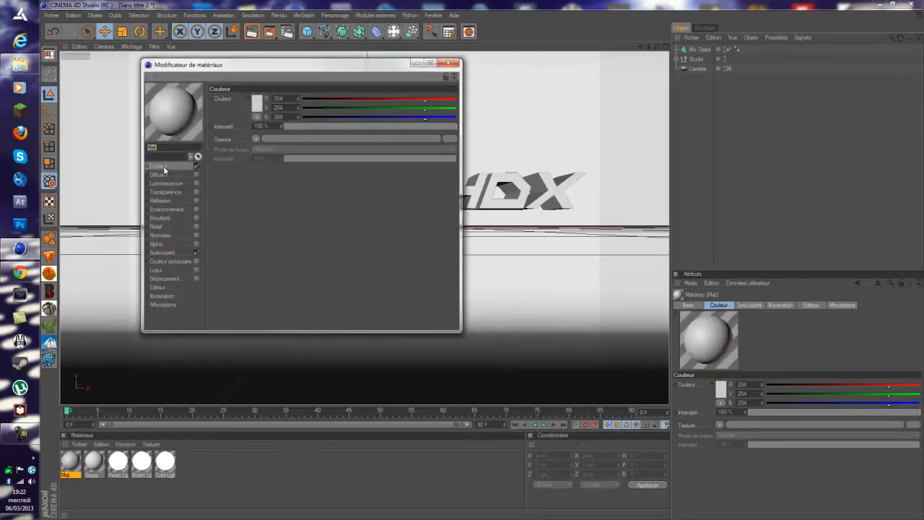
click(257, 102)
drag(254, 65, 277, 75)
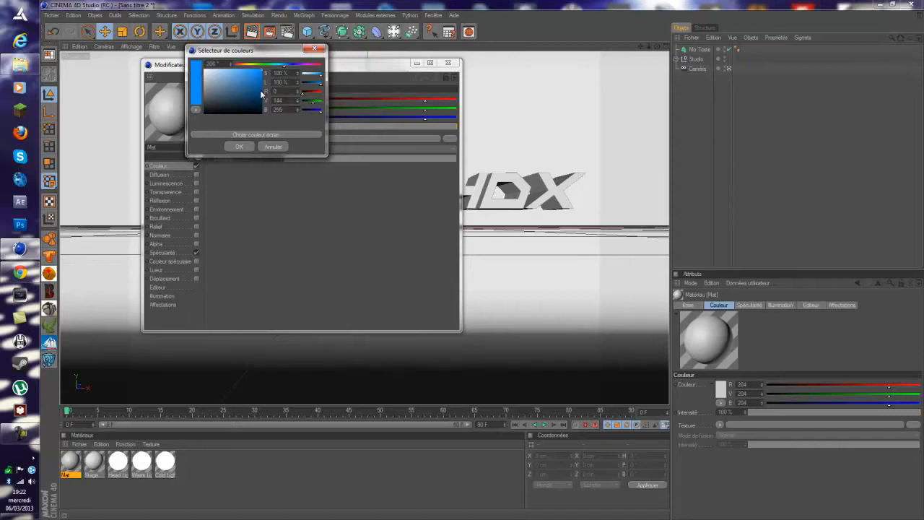
drag(286, 67, 282, 69)
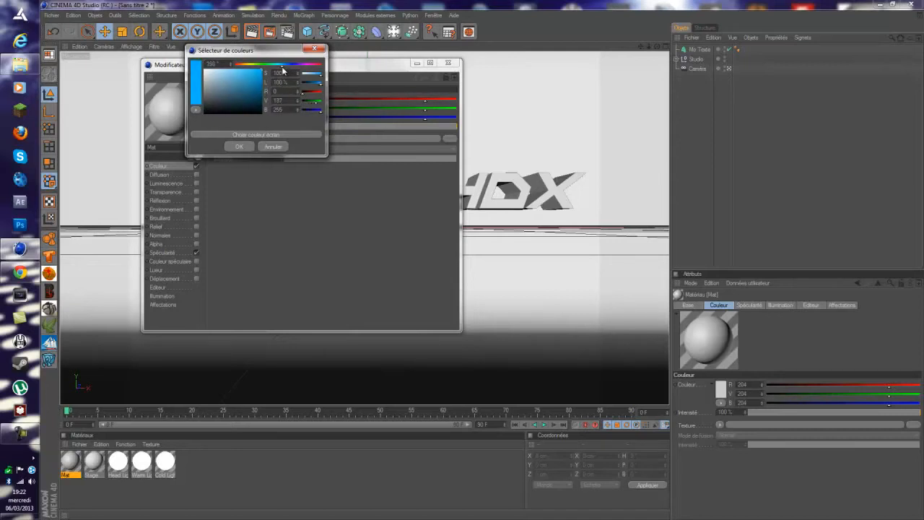
click(239, 148)
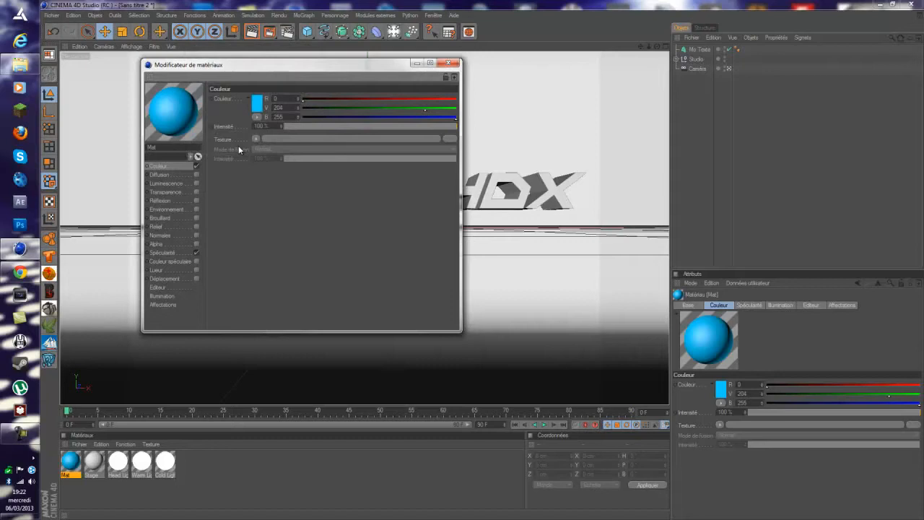
Enable reflection on the light blue material with an intensity of 46%.
click(174, 191)
click(163, 201)
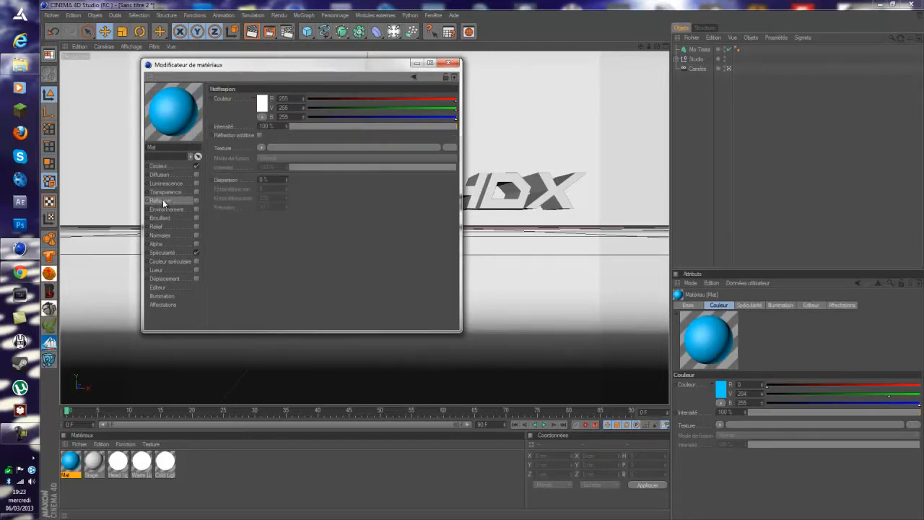
click(158, 166)
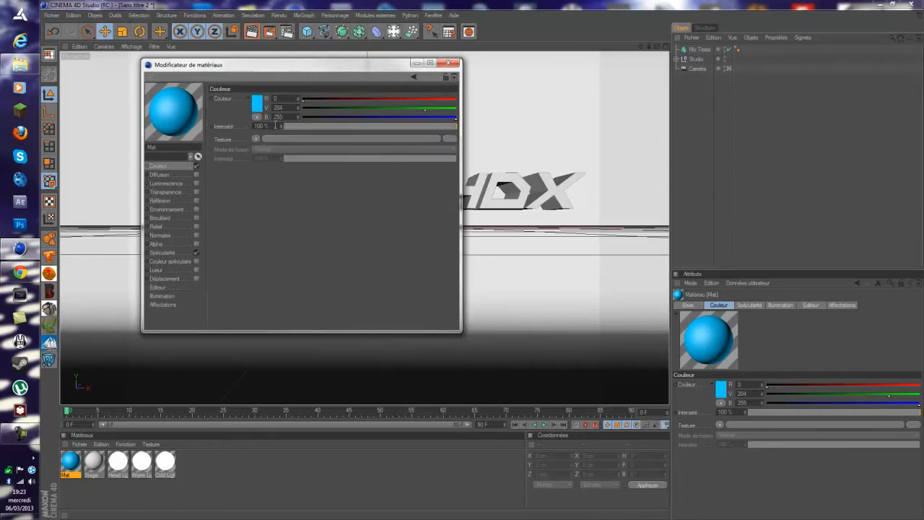
click(170, 201)
click(196, 200)
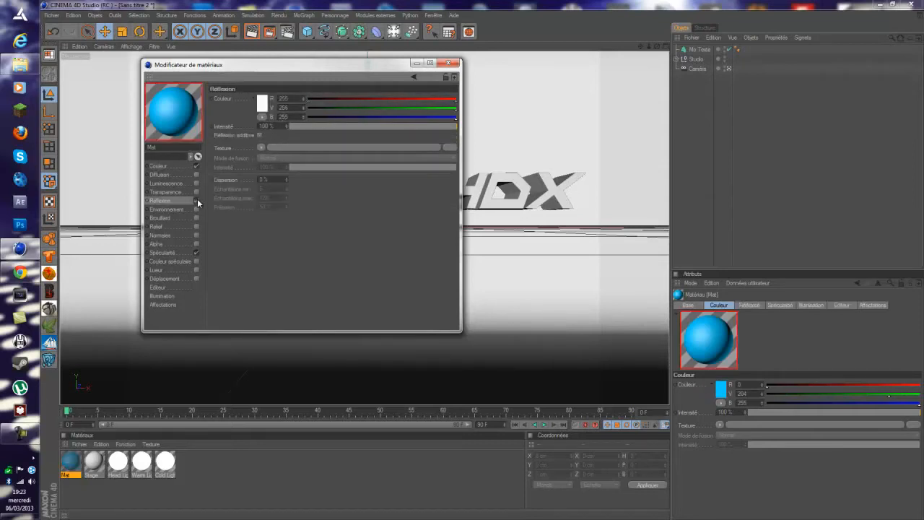
click(365, 126)
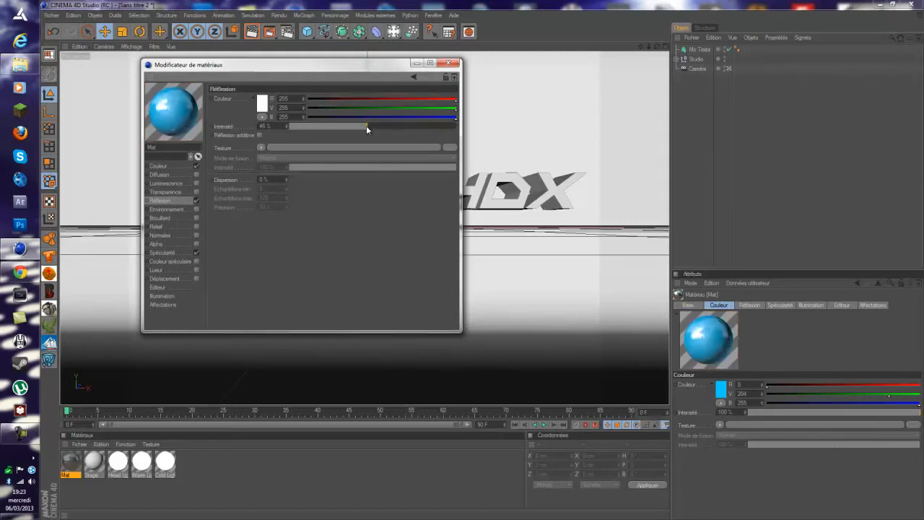
click(450, 64)
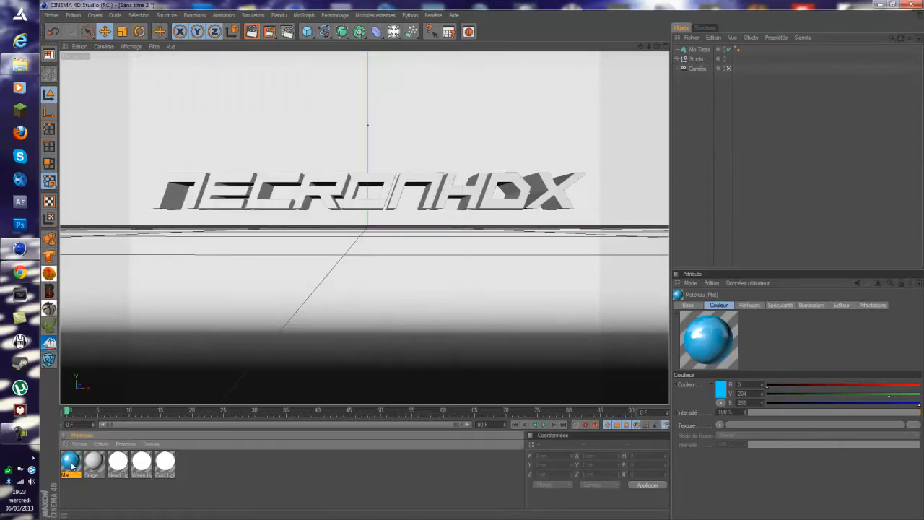
Duplicate the light blue material and recolour the copy dark blue, RGB 3, 0, 180.
key(ctrl+c)
key(ctrl+v)
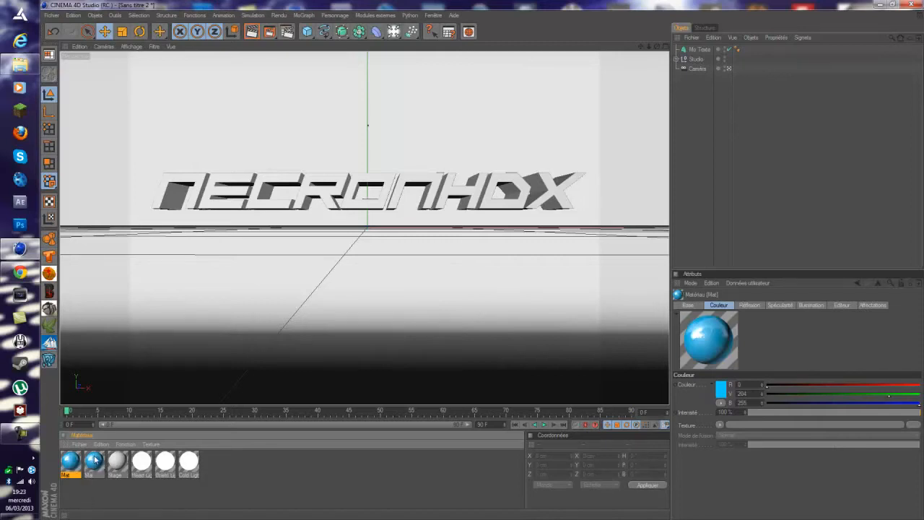
double_click(71, 466)
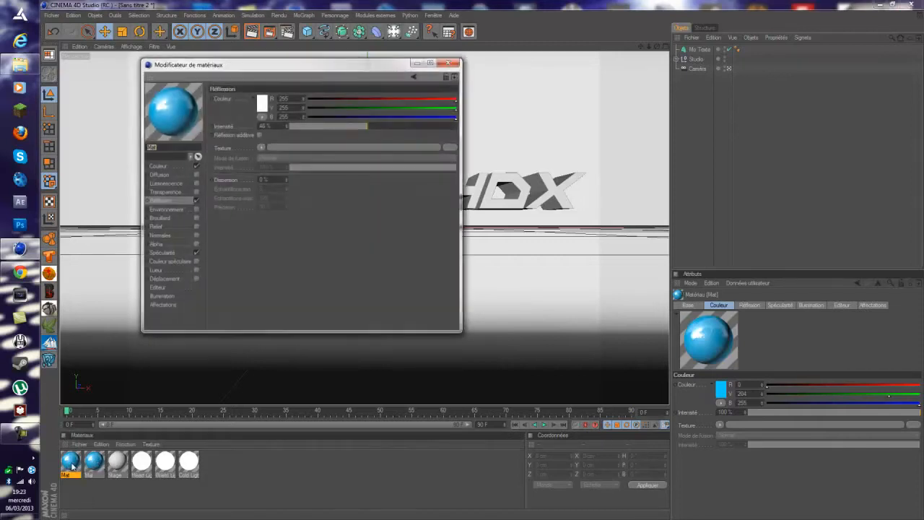
click(167, 167)
click(260, 104)
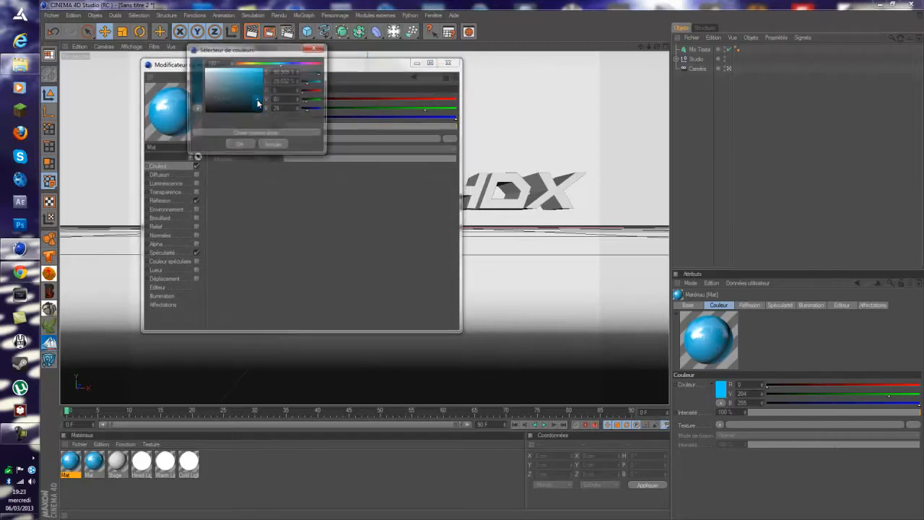
mouse_move(282, 63)
mouse_down()
mouse_move(290, 65)
mouse_move(268, 68)
mouse_up()
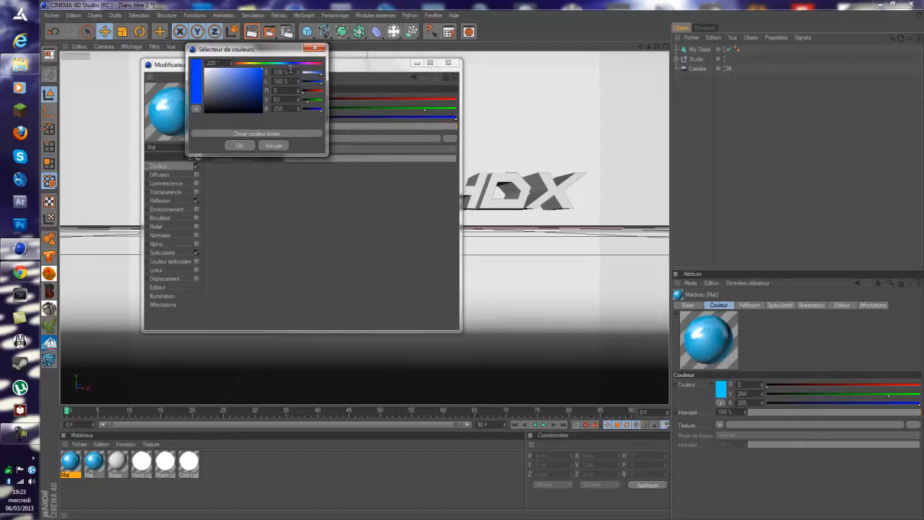
drag(289, 67, 272, 84)
click(240, 145)
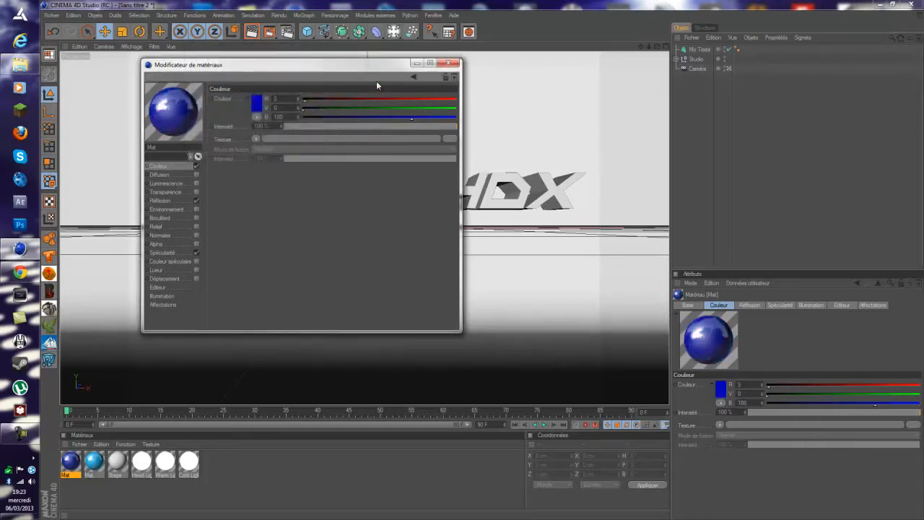
click(448, 64)
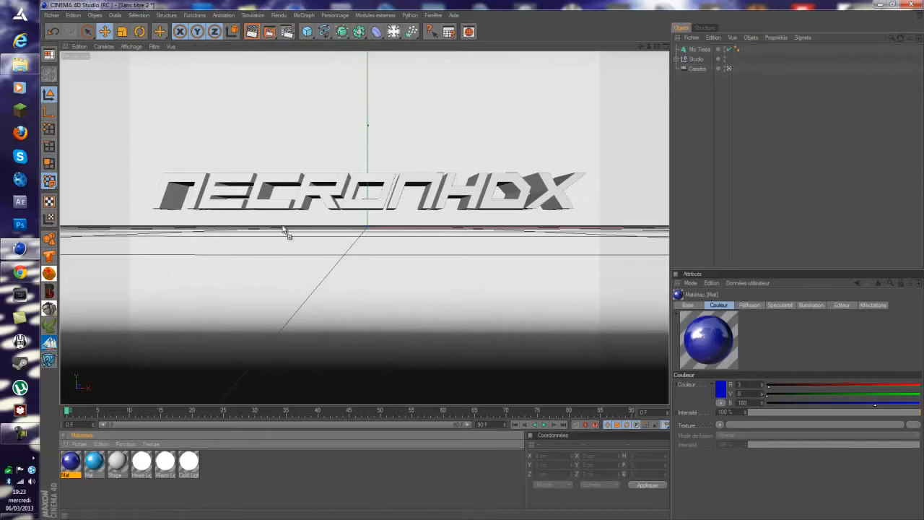
Apply the dark blue material and the light blue material to the MoGraph text.
drag(303, 210, 303, 209)
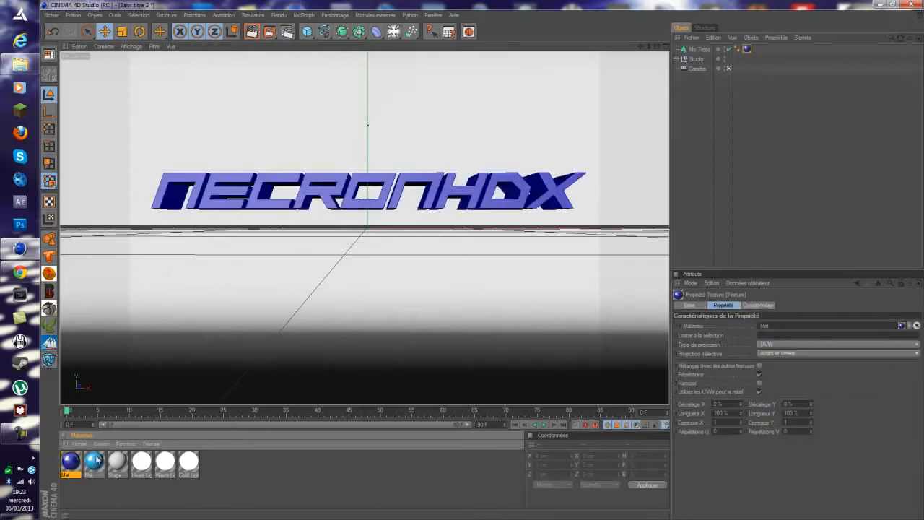
drag(723, 55, 712, 49)
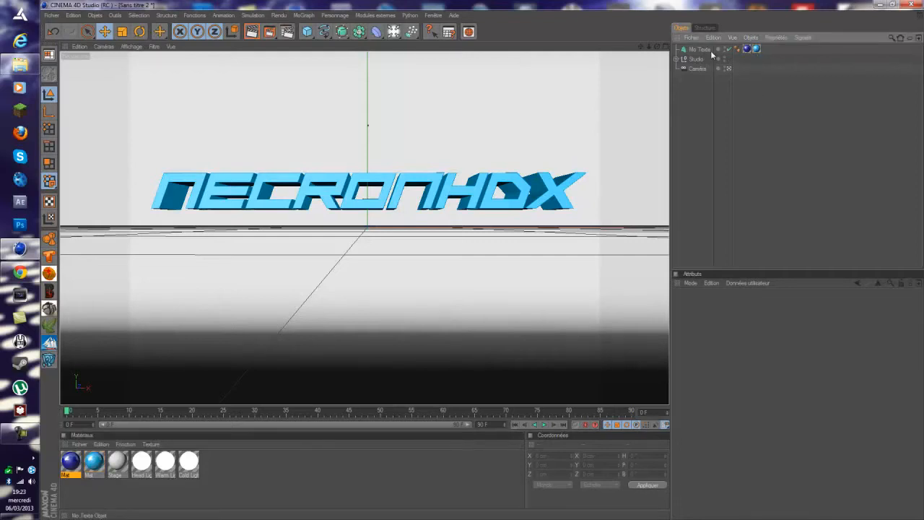
Try blending the text's light blue texture tag with the other textures, and render a preview of the view.
click(704, 50)
click(757, 50)
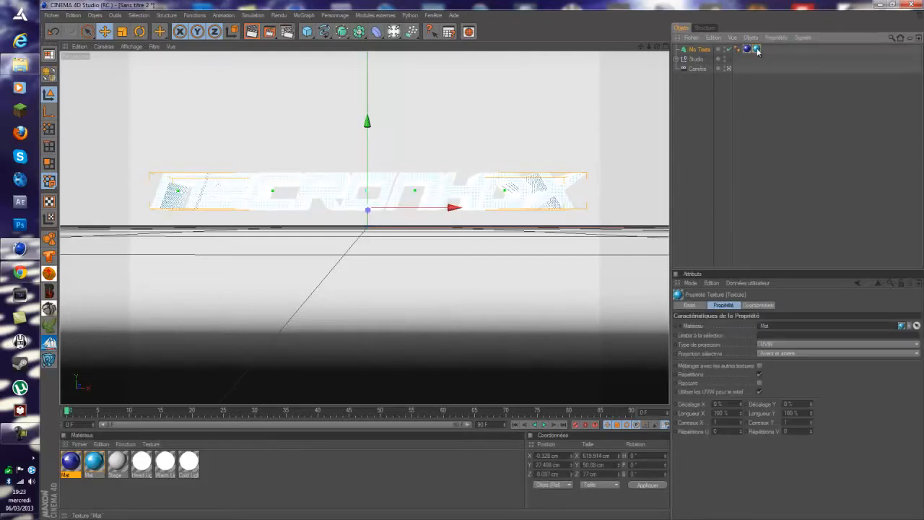
double_click(757, 50)
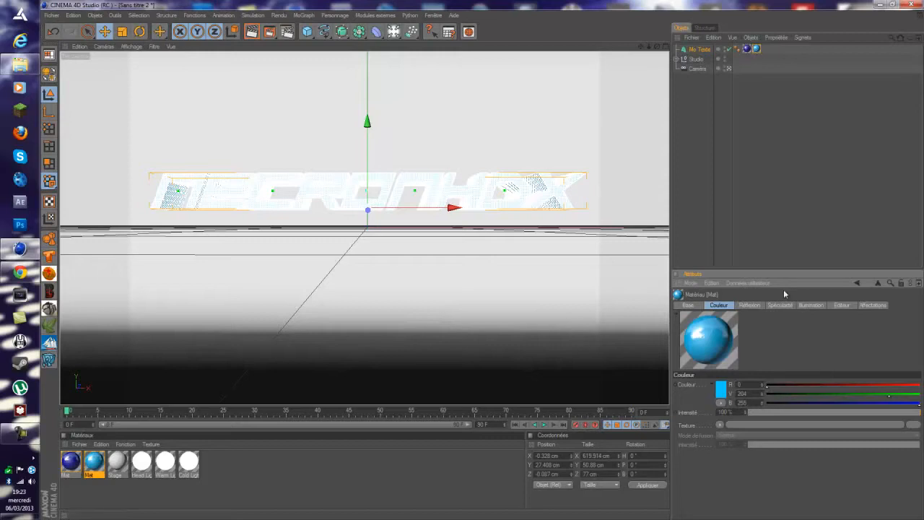
click(774, 138)
click(757, 49)
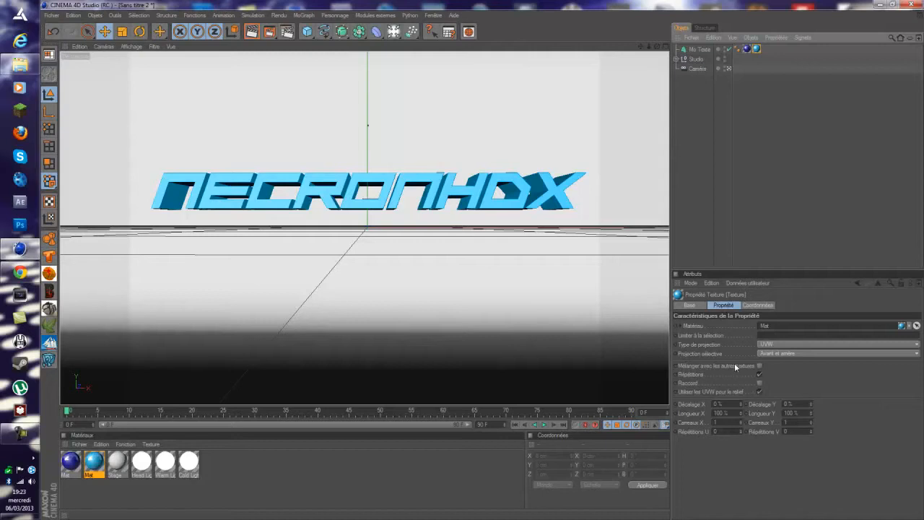
click(760, 366)
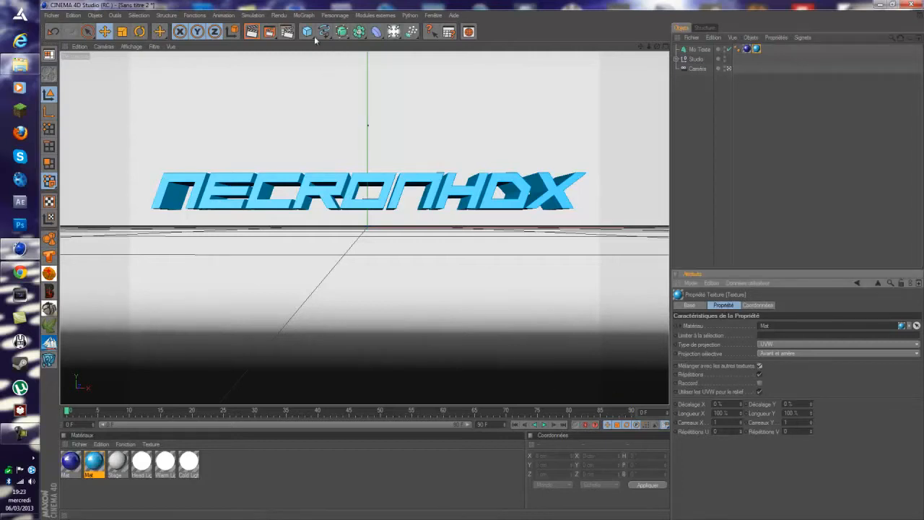
click(252, 32)
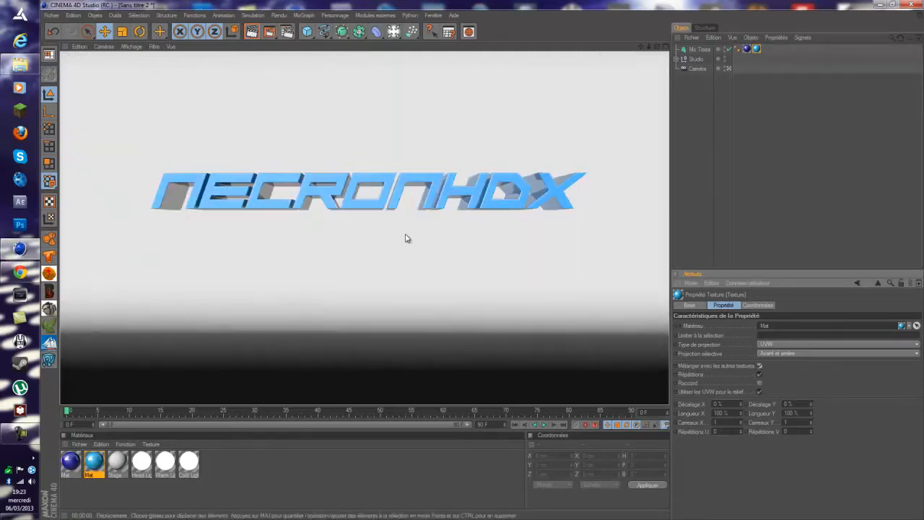
Add Illumination globale to the render settings with stochastic samples and record density set to Basse, and render the view.
click(287, 31)
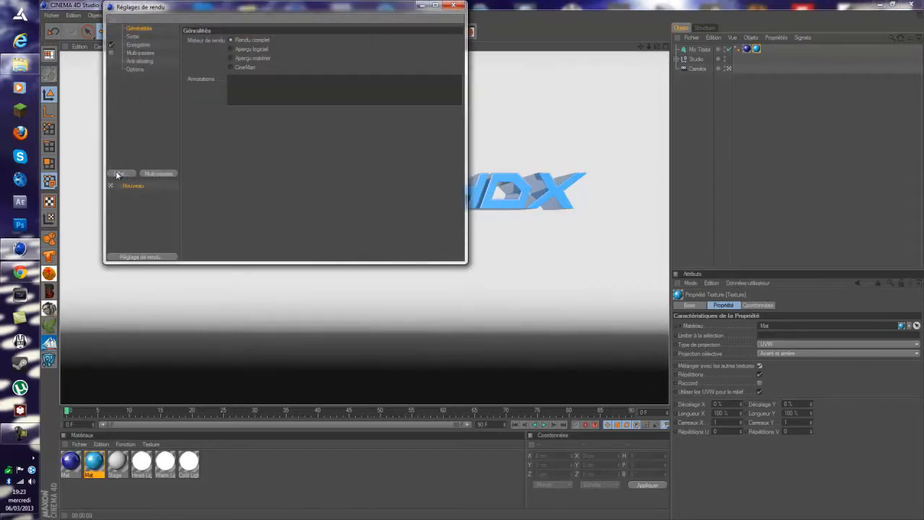
click(116, 171)
click(191, 315)
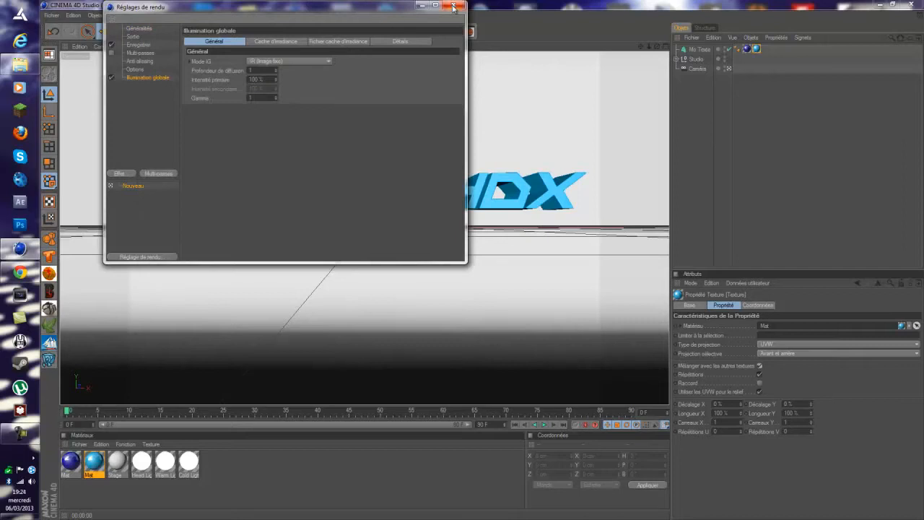
click(276, 42)
click(311, 61)
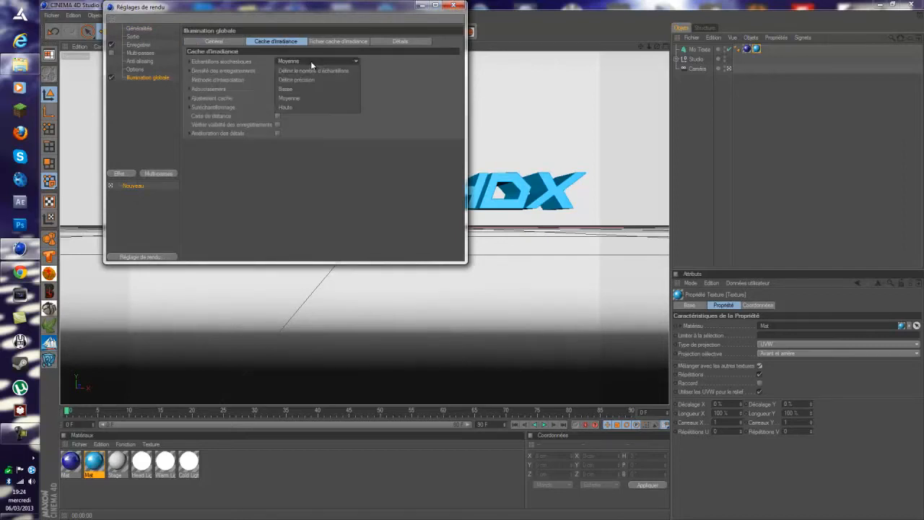
click(302, 68)
click(302, 70)
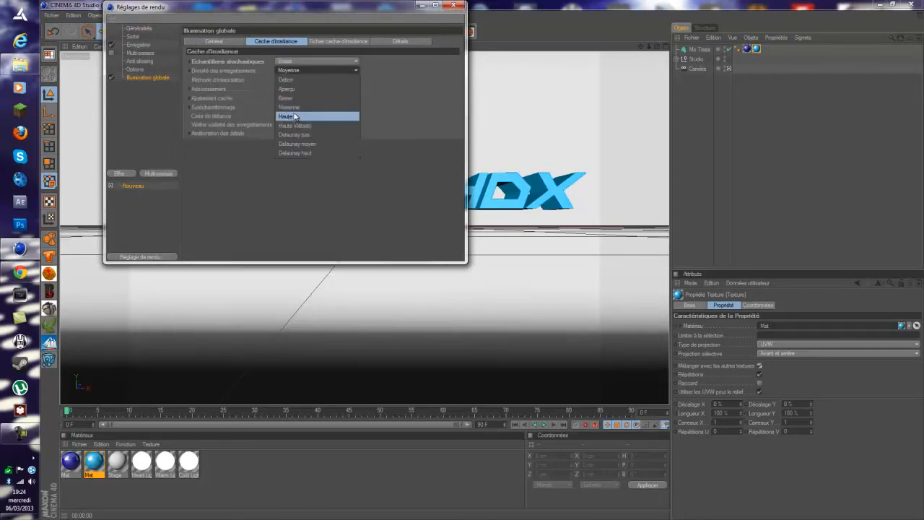
click(290, 101)
click(451, 7)
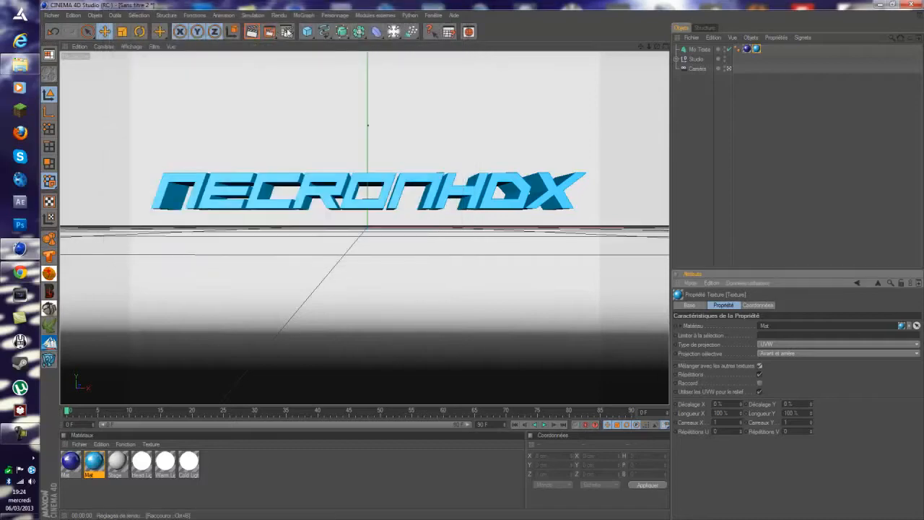
click(252, 32)
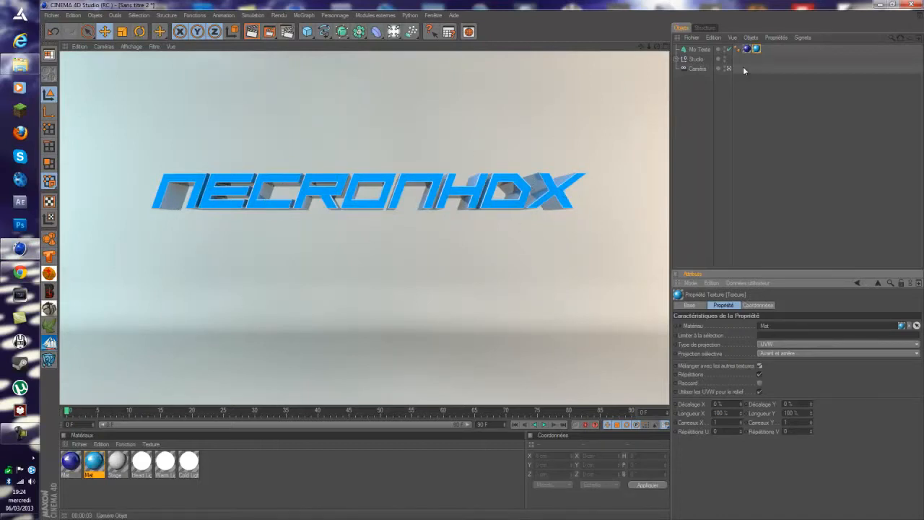
Place the dark blue texture tag after the light blue one, enable texture blending only on the dark blue tag, and render the view.
drag(747, 48, 765, 46)
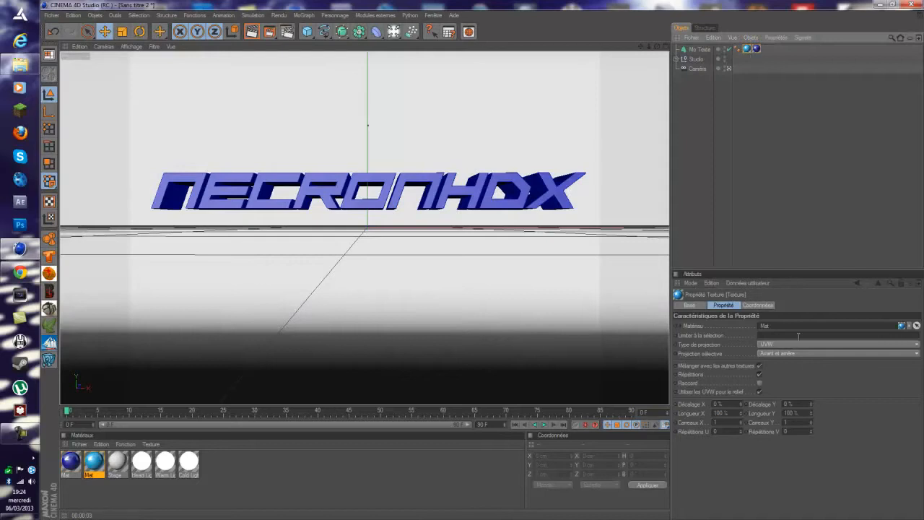
click(759, 366)
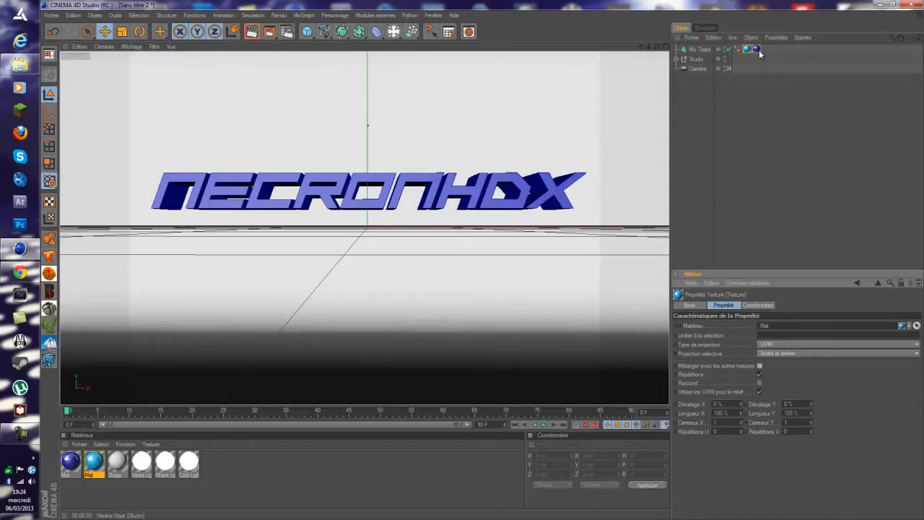
click(759, 366)
key(ctrl+r)
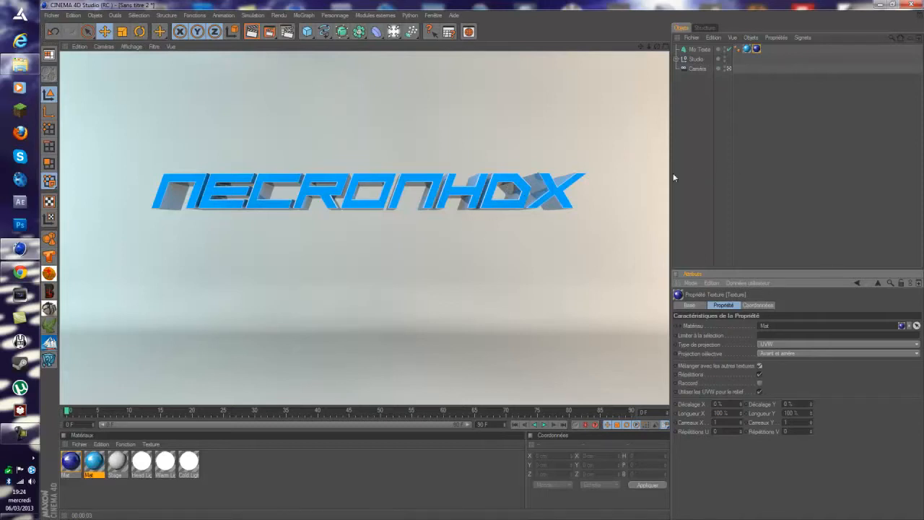
click(269, 473)
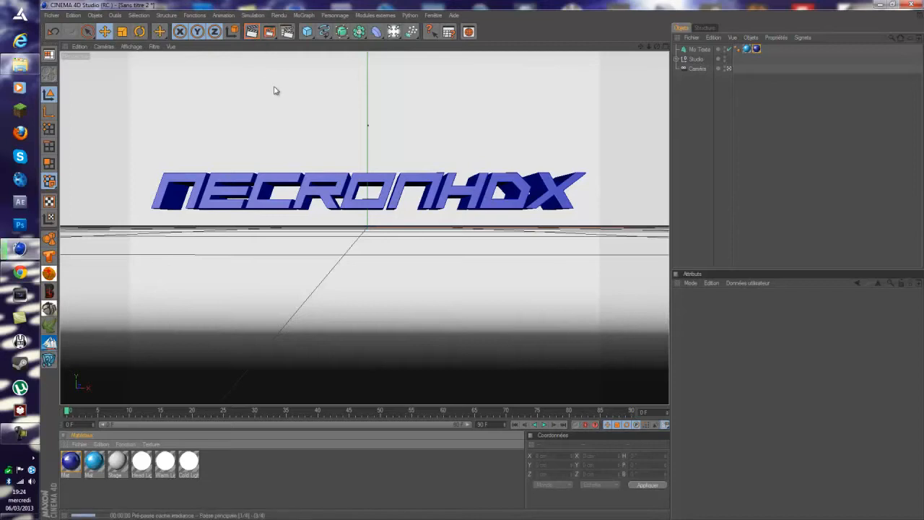
Render the view to check the blended blue materials on the text, and dismiss the preview.
key(ctrl+r)
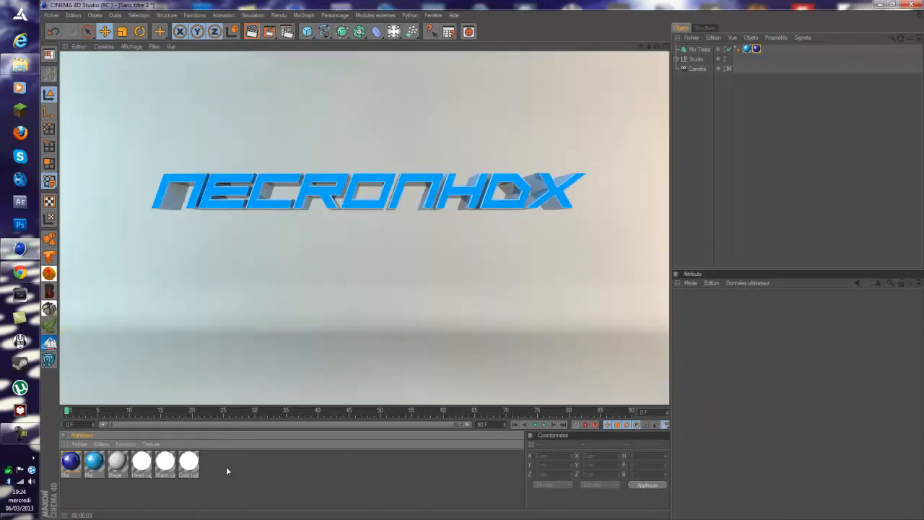
click(226, 467)
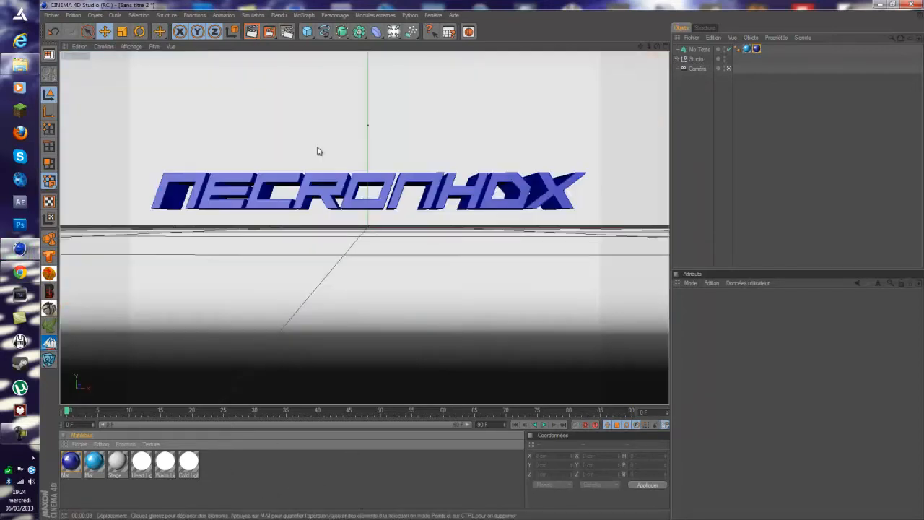
Make the MoGraph text editable, select its entire child hierarchy, and merge everything into one polygon object with Connecter+Supprimer.
click(698, 49)
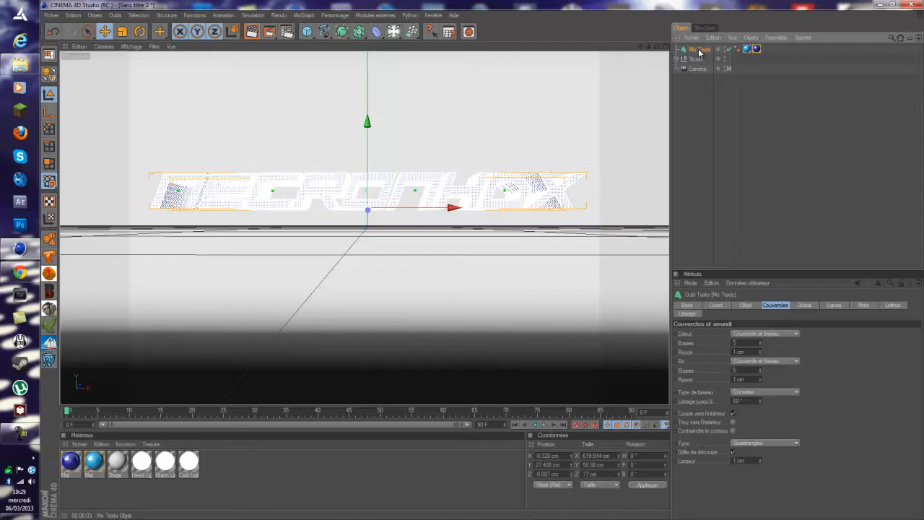
key(c)
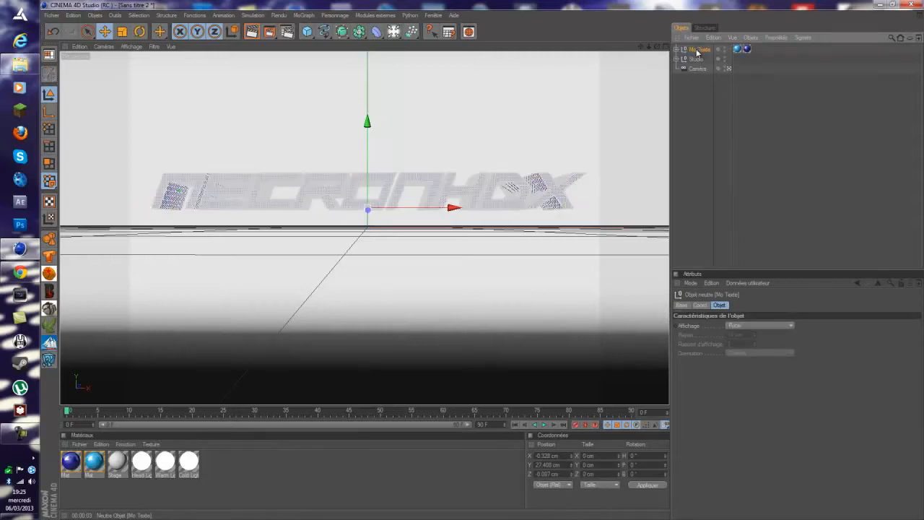
right_click(698, 52)
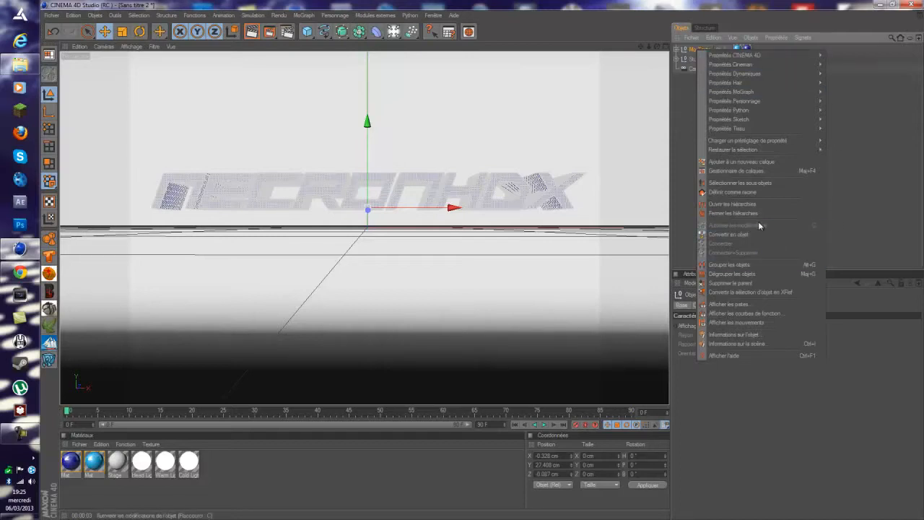
click(751, 184)
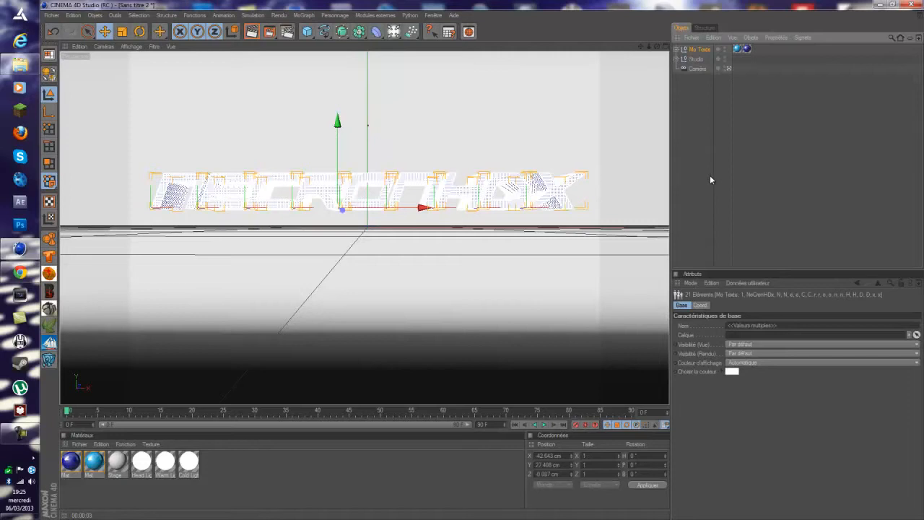
right_click(699, 51)
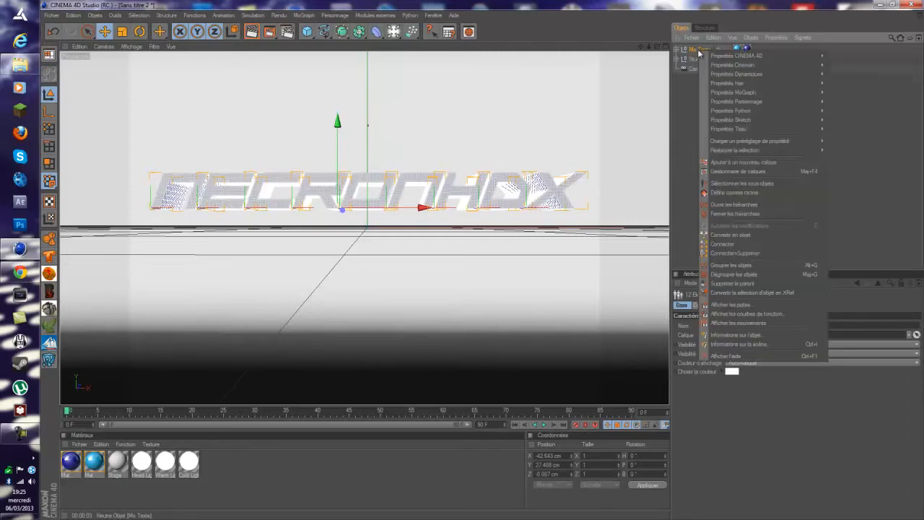
click(761, 185)
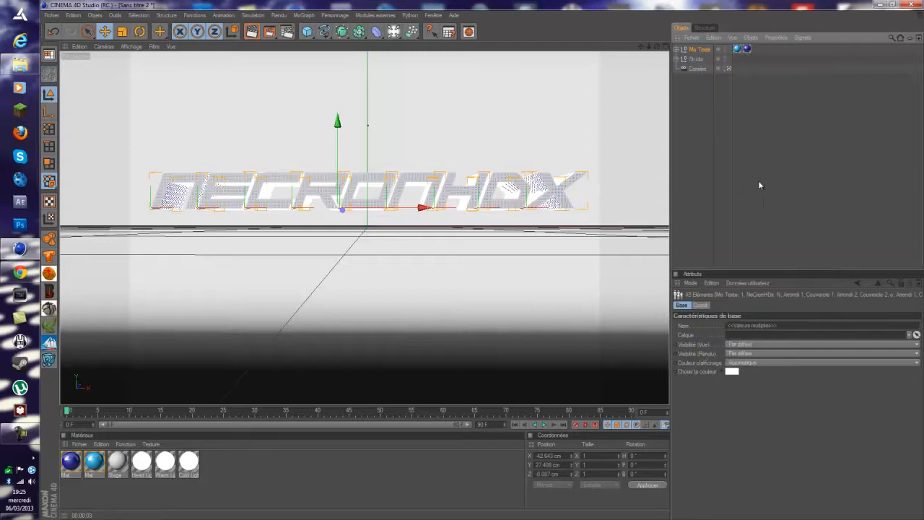
right_click(700, 53)
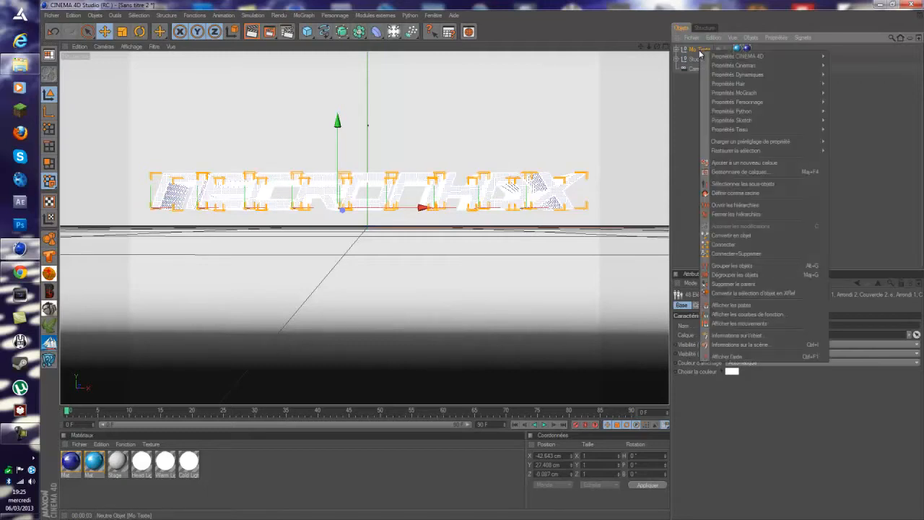
click(750, 253)
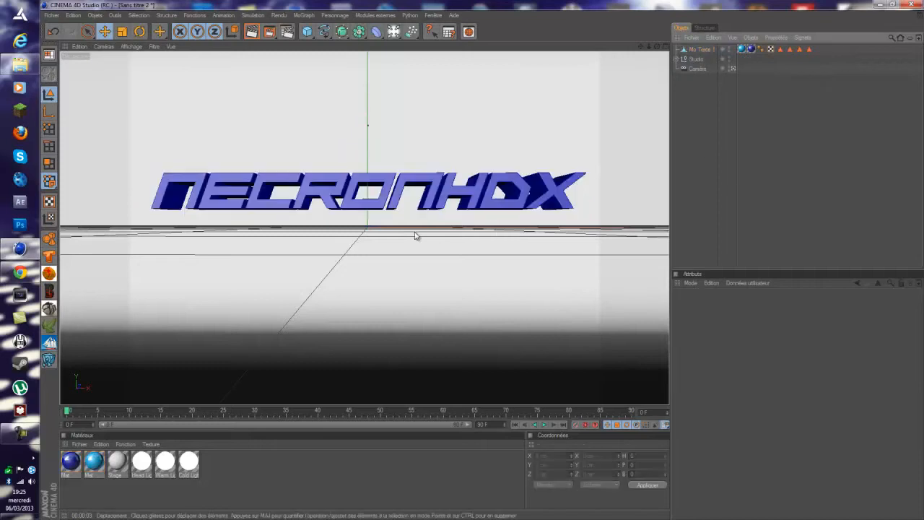
click(693, 51)
click(696, 97)
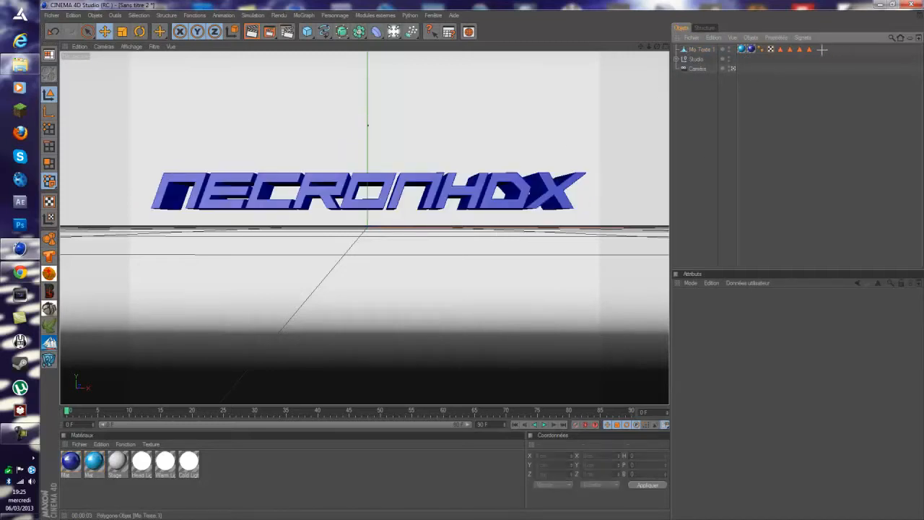
drag(822, 49, 769, 52)
click(784, 99)
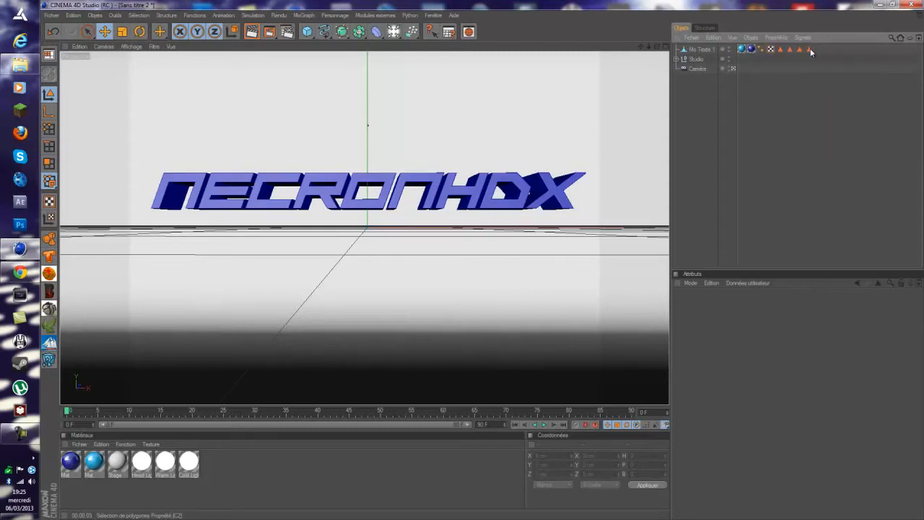
Select the merged text, leave the scene camera's view, and switch to polygon editing close to the first letters.
click(699, 50)
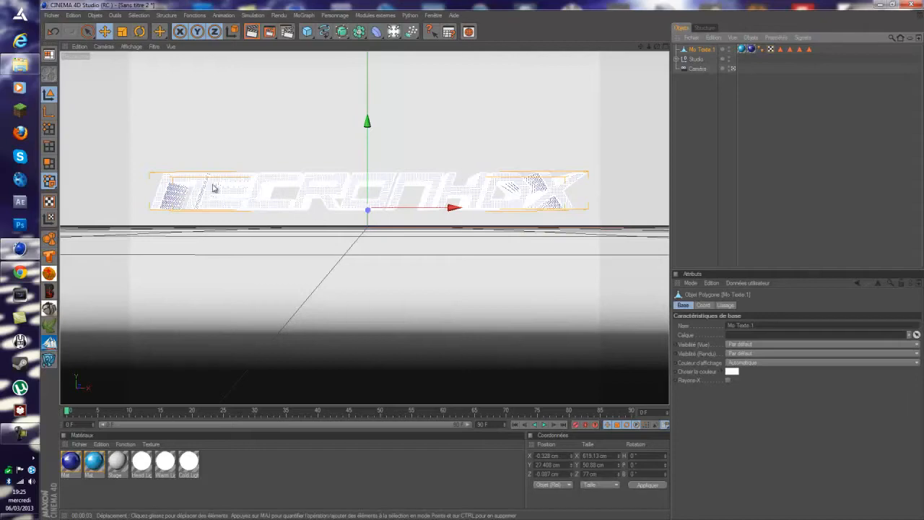
click(732, 68)
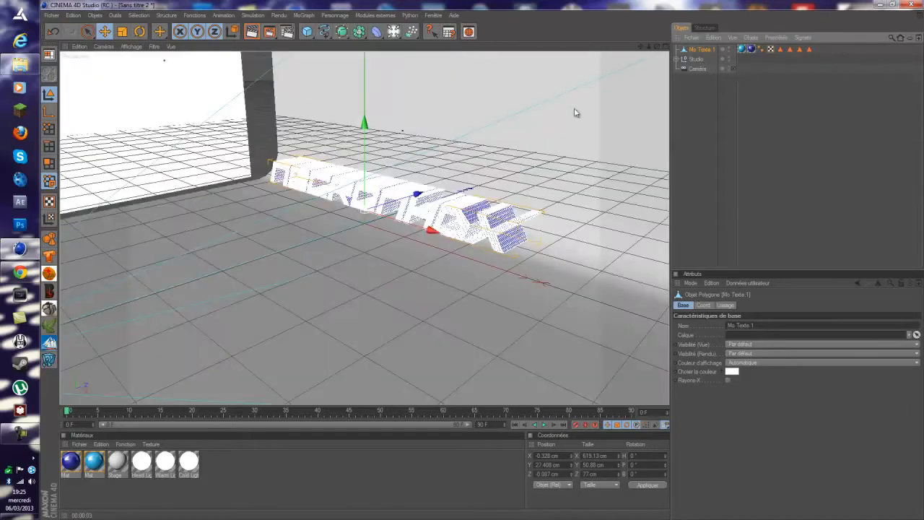
alt+drag(569, 111, 487, 261)
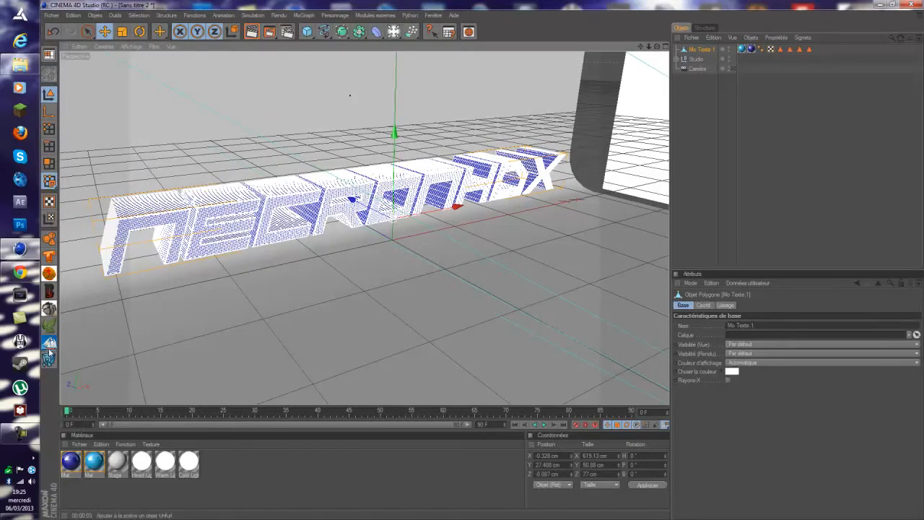
click(49, 165)
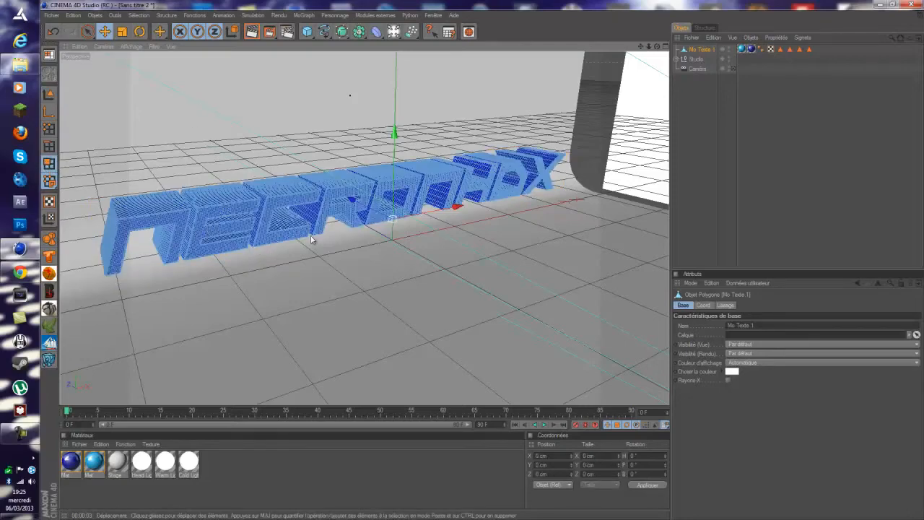
drag(648, 46, 453, 128)
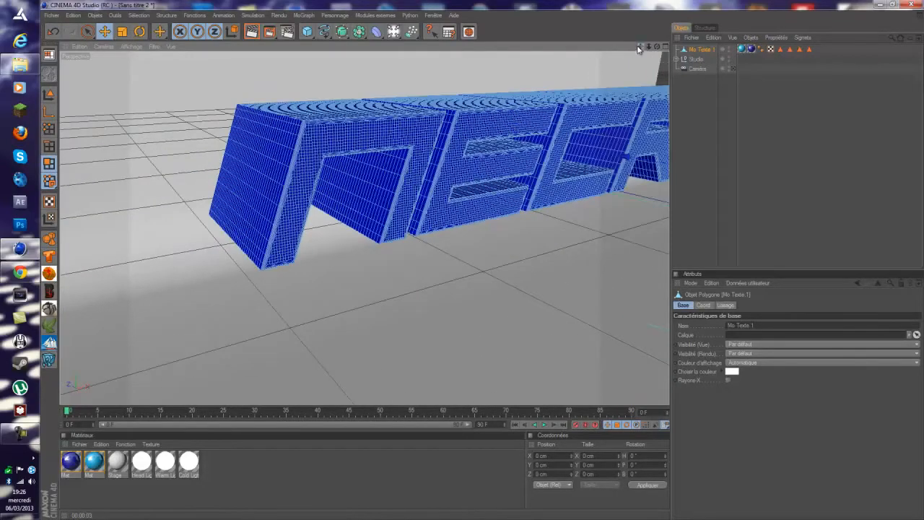
drag(638, 49, 484, 264)
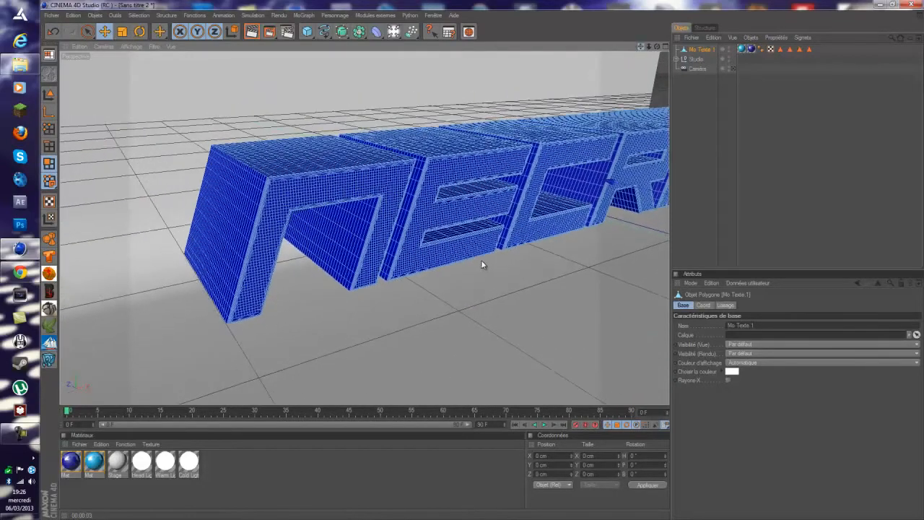
Paint scattered patches of selected polygons over the first N and the E, including their sides, with the selection brush.
click(88, 33)
click(87, 33)
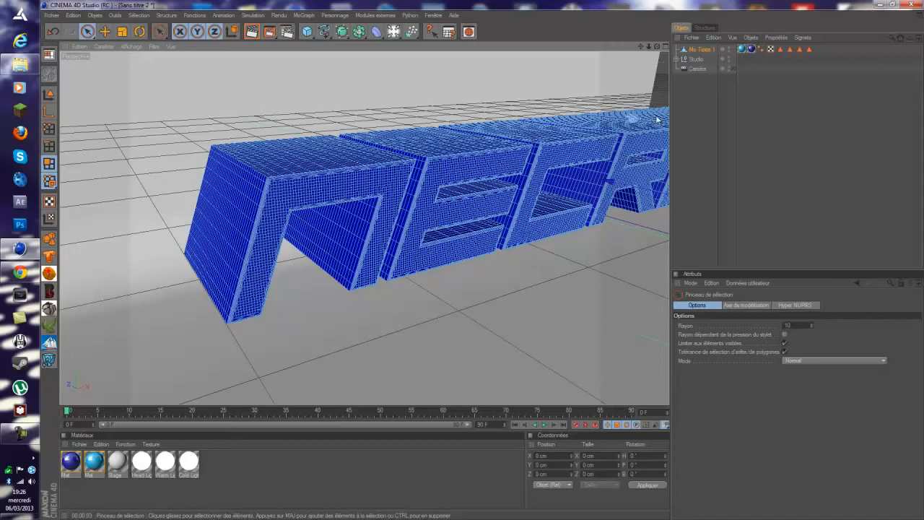
drag(659, 45, 483, 260)
drag(663, 49, 482, 260)
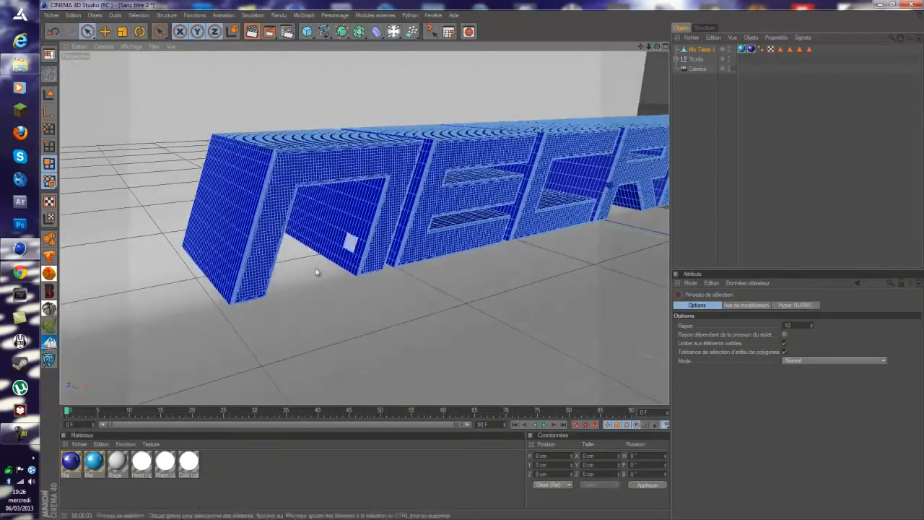
drag(242, 289, 269, 276)
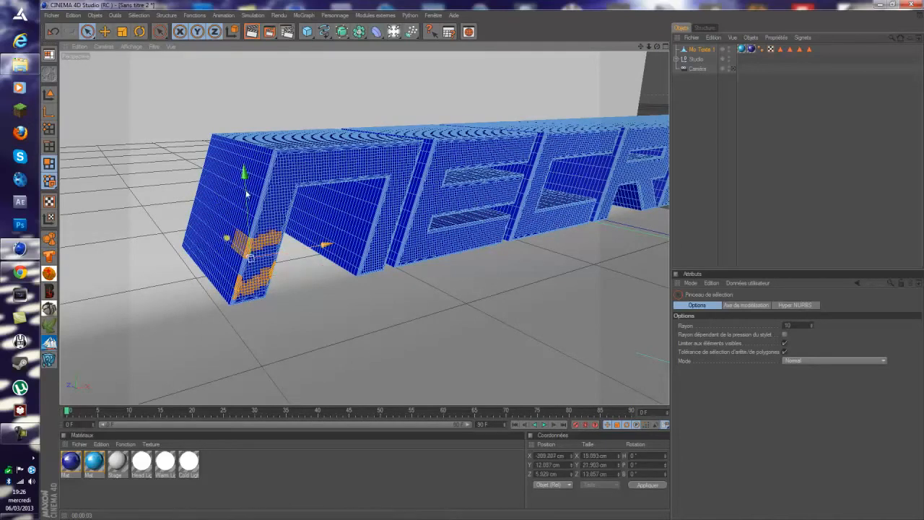
mouse_move(254, 213)
mouse_down()
mouse_move(252, 179)
mouse_move(296, 189)
mouse_up()
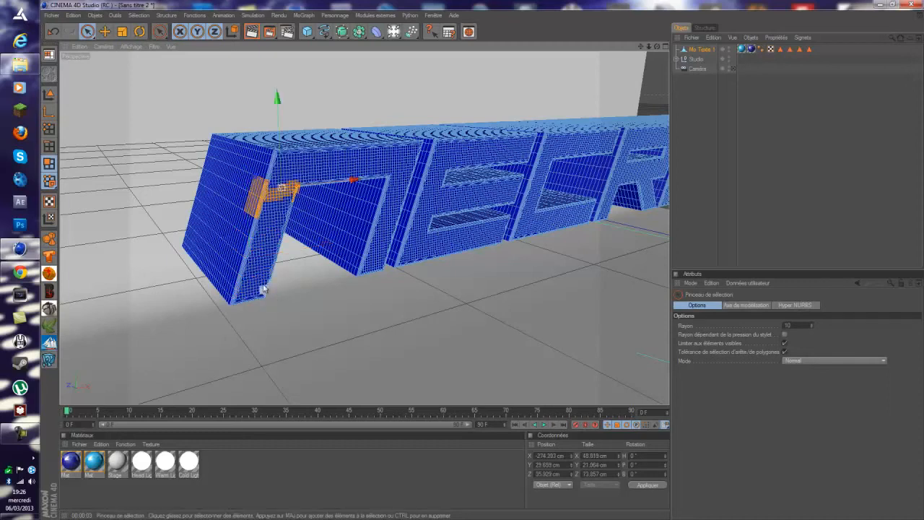
shift+drag(262, 285, 224, 274)
mouse_move(244, 235)
shift+mouse_down()
mouse_move(240, 242)
mouse_move(261, 252)
mouse_move(241, 247)
shift+mouse_up()
mouse_move(310, 151)
shift+mouse_down()
mouse_move(320, 161)
mouse_move(372, 165)
mouse_move(371, 206)
mouse_move(336, 212)
shift+mouse_up()
mouse_move(339, 259)
shift+mouse_down()
mouse_move(377, 260)
mouse_move(397, 234)
mouse_move(399, 193)
mouse_move(422, 160)
mouse_move(398, 159)
mouse_move(404, 178)
mouse_move(451, 202)
shift+mouse_up()
mouse_move(441, 247)
shift+mouse_down()
mouse_move(439, 212)
mouse_move(408, 264)
mouse_move(422, 240)
shift+mouse_up()
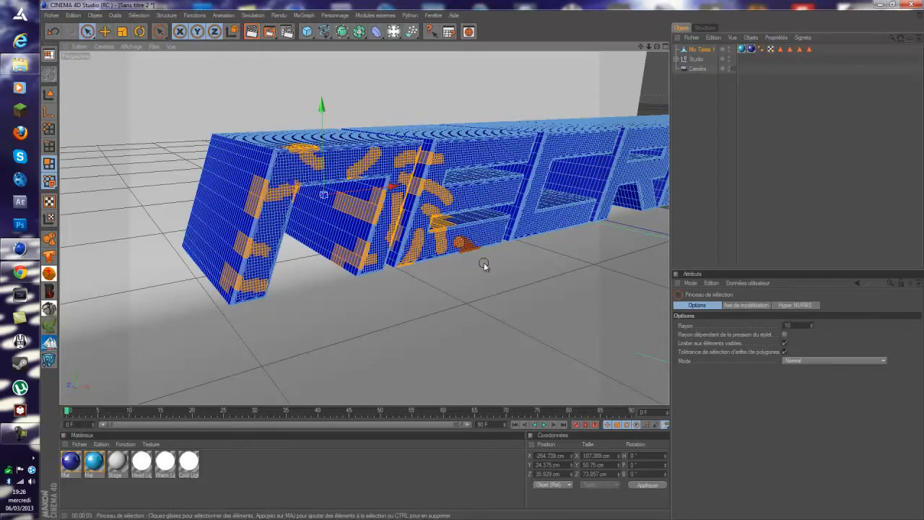
mouse_move(496, 244)
shift+mouse_down()
mouse_move(477, 230)
mouse_move(498, 223)
mouse_move(503, 189)
mouse_move(468, 179)
mouse_move(469, 205)
shift+mouse_up()
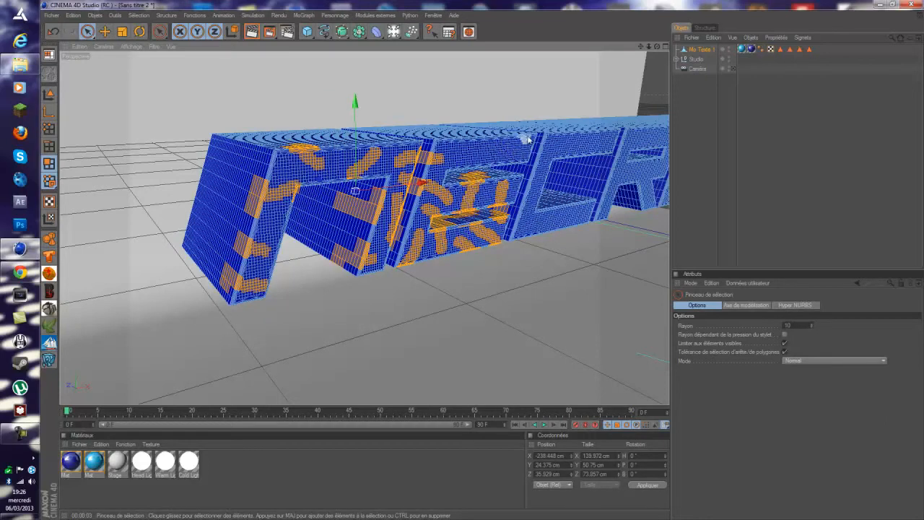
mouse_move(526, 139)
shift+mouse_down()
mouse_move(502, 167)
mouse_move(490, 141)
mouse_move(417, 134)
shift+mouse_up()
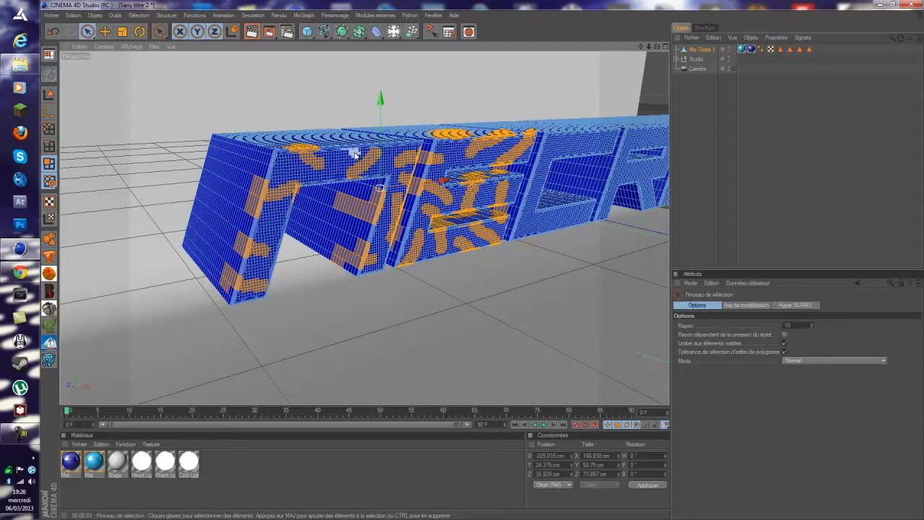
shift+drag(349, 146, 340, 154)
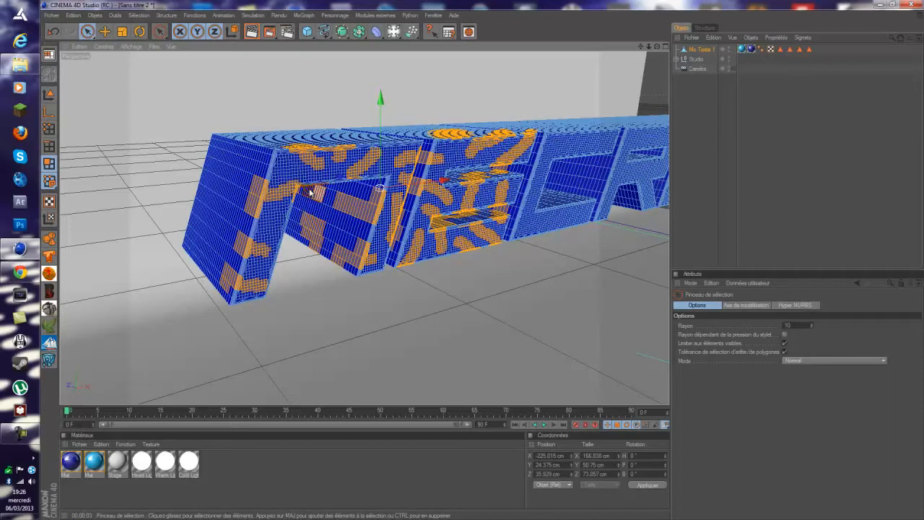
mouse_move(228, 174)
mouse_down()
mouse_move(214, 238)
mouse_move(187, 254)
mouse_move(180, 217)
mouse_move(194, 189)
mouse_move(196, 136)
mouse_move(215, 137)
mouse_up()
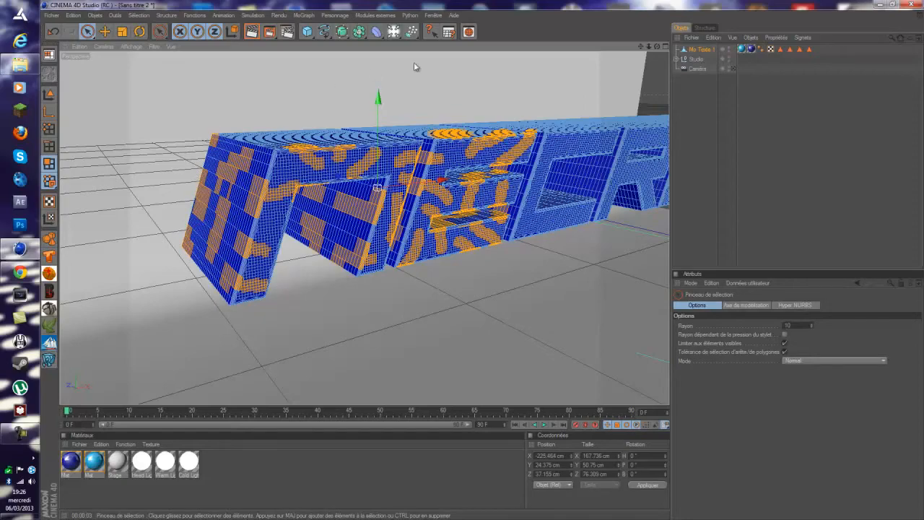
Fill the gaps on the N and E with more selected patches and extend the selection across the C.
drag(657, 47, 417, 126)
mouse_move(221, 198)
mouse_down()
mouse_move(227, 182)
mouse_move(259, 197)
mouse_move(243, 244)
mouse_move(236, 224)
mouse_move(207, 231)
mouse_up()
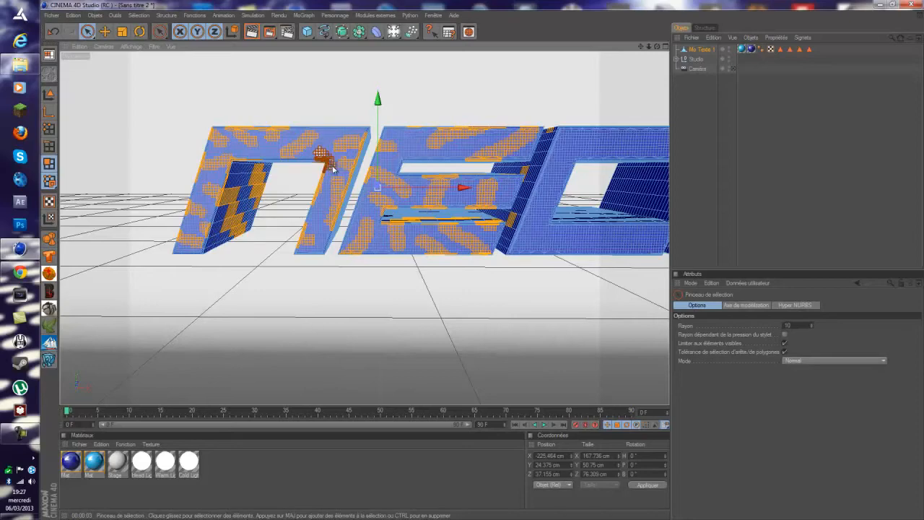
drag(641, 46, 484, 264)
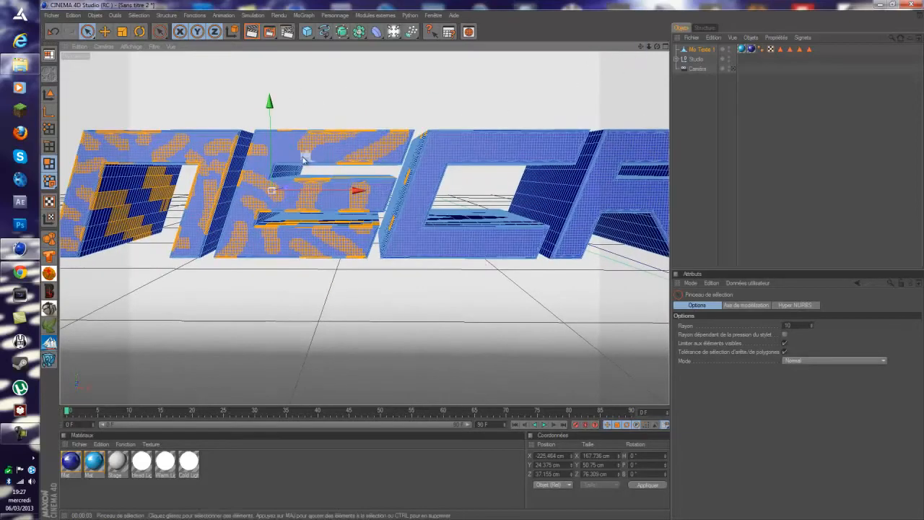
drag(274, 150, 289, 165)
mouse_move(323, 215)
mouse_down()
mouse_move(336, 206)
mouse_move(325, 220)
mouse_up()
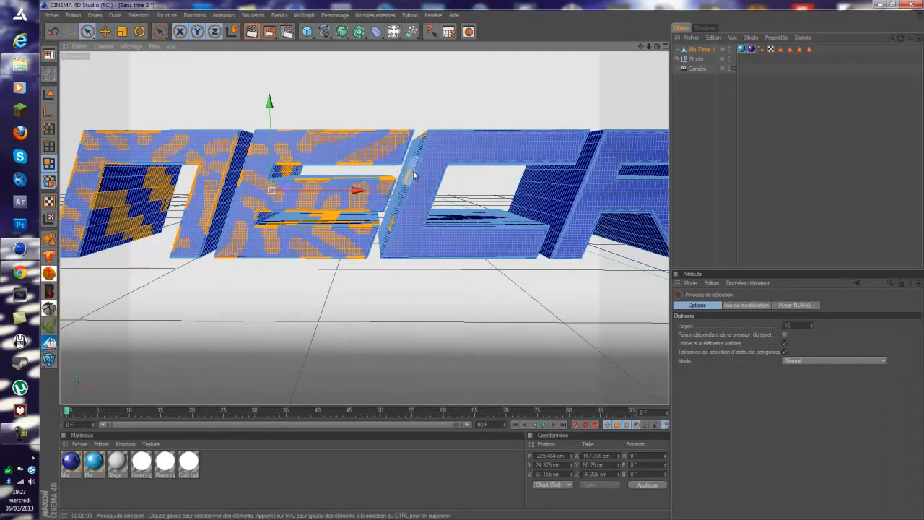
mouse_move(419, 162)
mouse_down()
mouse_move(438, 172)
mouse_move(432, 199)
mouse_move(405, 206)
mouse_move(408, 232)
mouse_move(385, 231)
mouse_move(388, 254)
mouse_up()
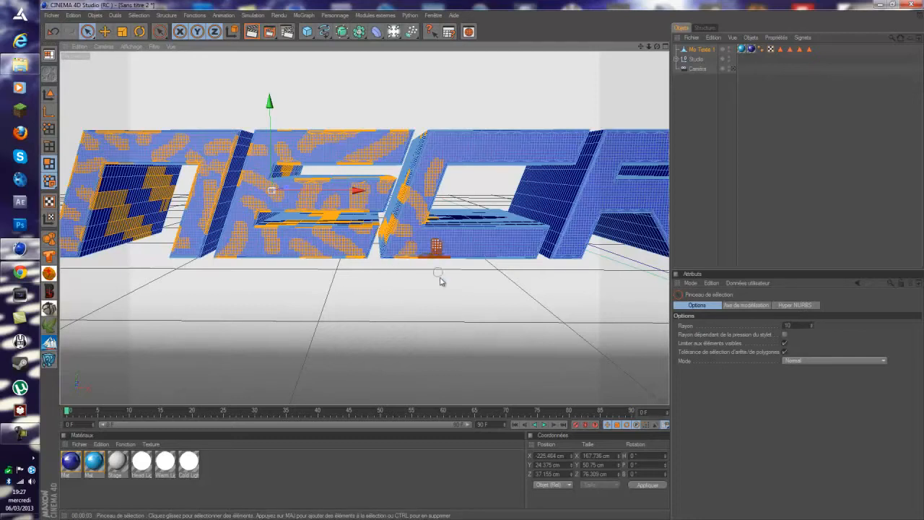
mouse_move(458, 243)
mouse_down()
mouse_move(454, 214)
mouse_move(526, 237)
mouse_move(481, 244)
mouse_move(491, 260)
mouse_move(574, 249)
mouse_move(591, 206)
mouse_move(566, 210)
mouse_move(546, 189)
mouse_move(522, 203)
mouse_move(571, 135)
mouse_move(555, 153)
mouse_move(423, 149)
mouse_move(410, 158)
mouse_up()
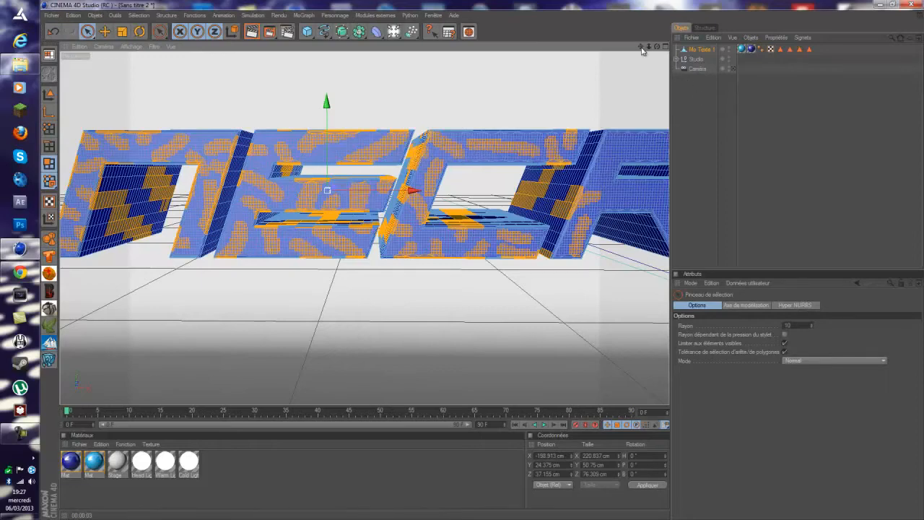
Extend the scattered polygon selection over the remaining letters through the X, including the back, and inspect the whole text.
drag(640, 45, 339, 244)
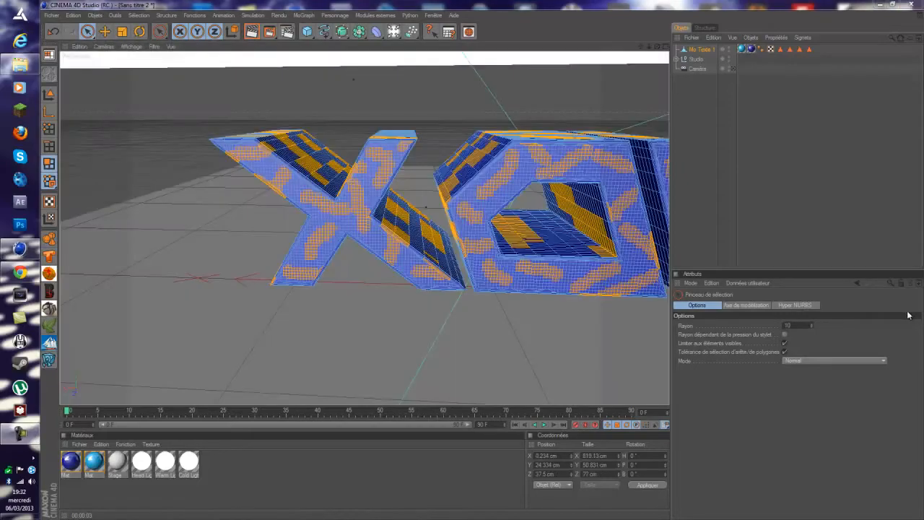
alt+drag(404, 217, 484, 266)
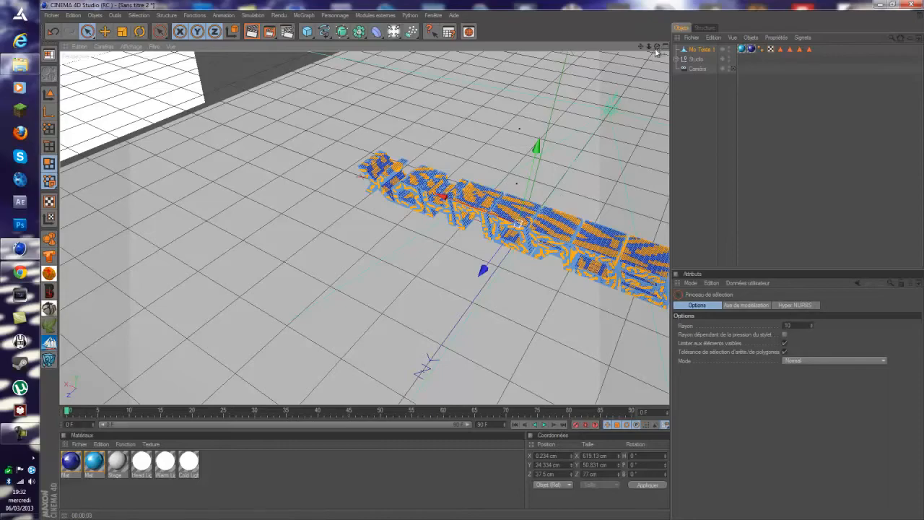
mouse_move(657, 50)
mouse_down()
mouse_move(576, 136)
mouse_move(607, 120)
mouse_move(662, 53)
mouse_up()
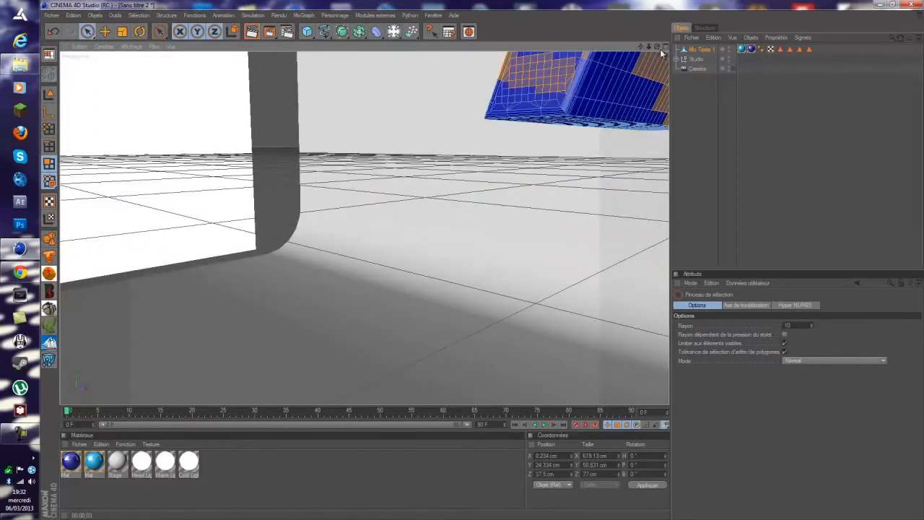
Paint scattered selected patches onto the inner faces and undersides of the letters.
scroll(481, 266, up, 10)
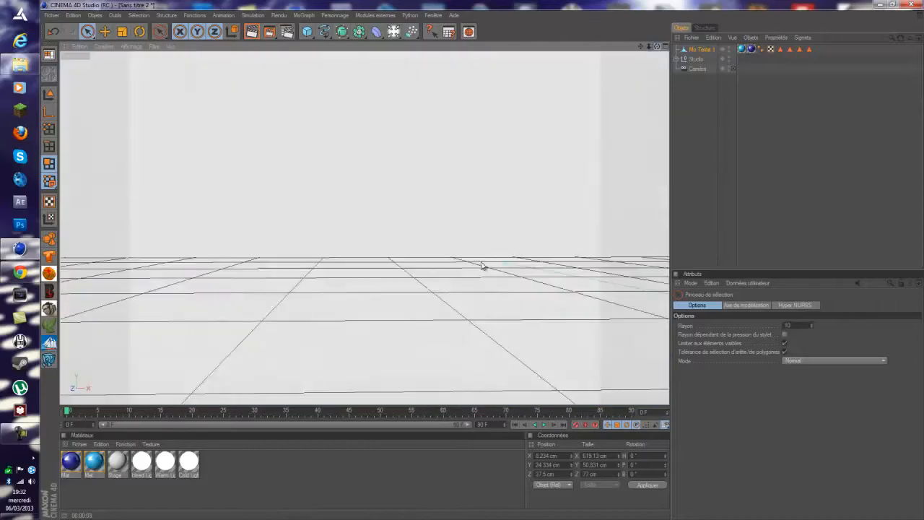
scroll(641, 72, down, 10)
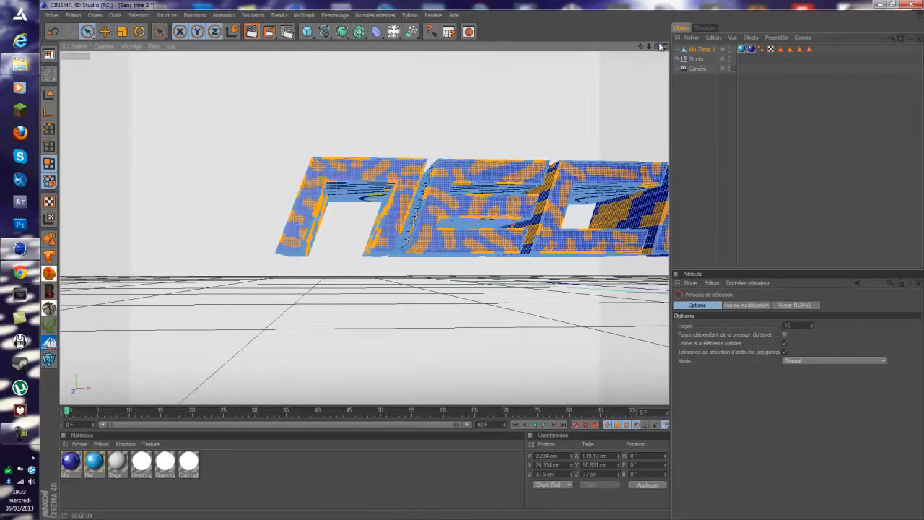
drag(660, 47, 485, 265)
scroll(485, 272, up, 6)
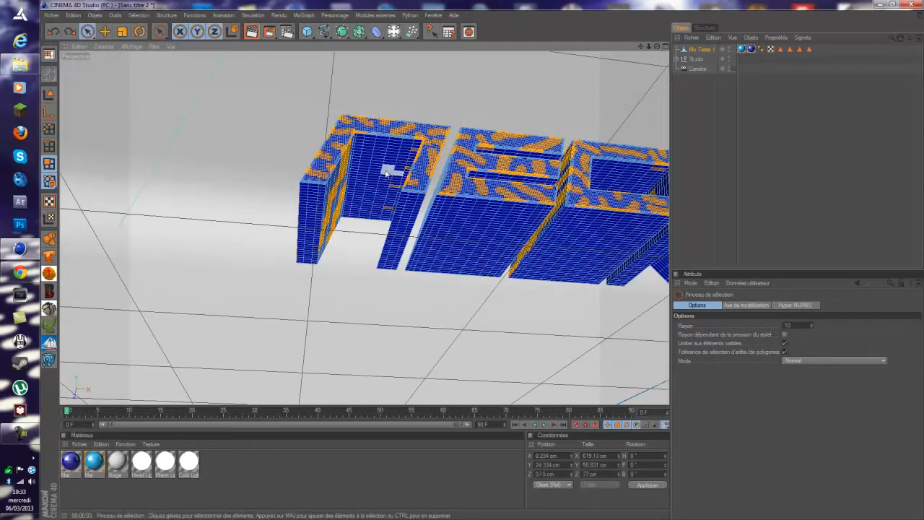
drag(373, 150, 365, 208)
mouse_move(413, 225)
mouse_down()
mouse_move(406, 209)
mouse_move(307, 211)
mouse_move(306, 227)
mouse_up()
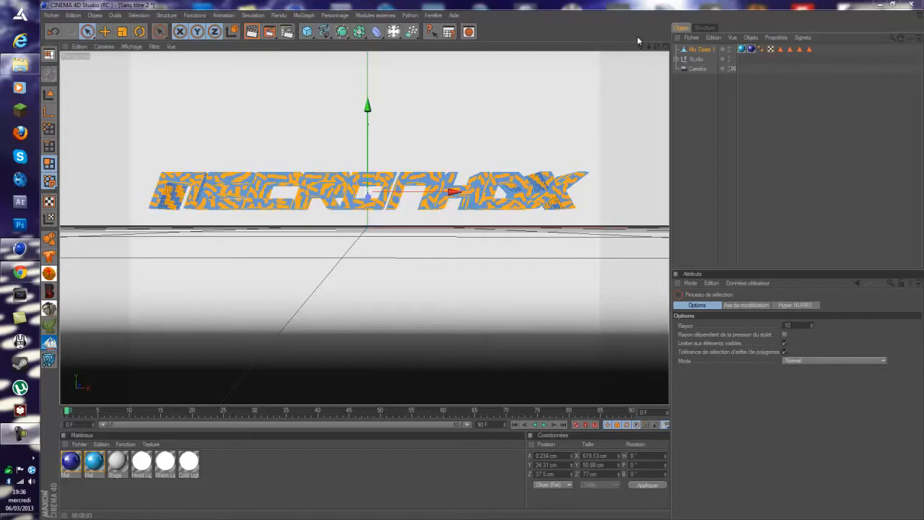
Leave the scene camera's view to inspect the selected text from other angles and return to the camera.
click(732, 68)
drag(642, 47, 485, 264)
drag(657, 46, 484, 264)
click(733, 69)
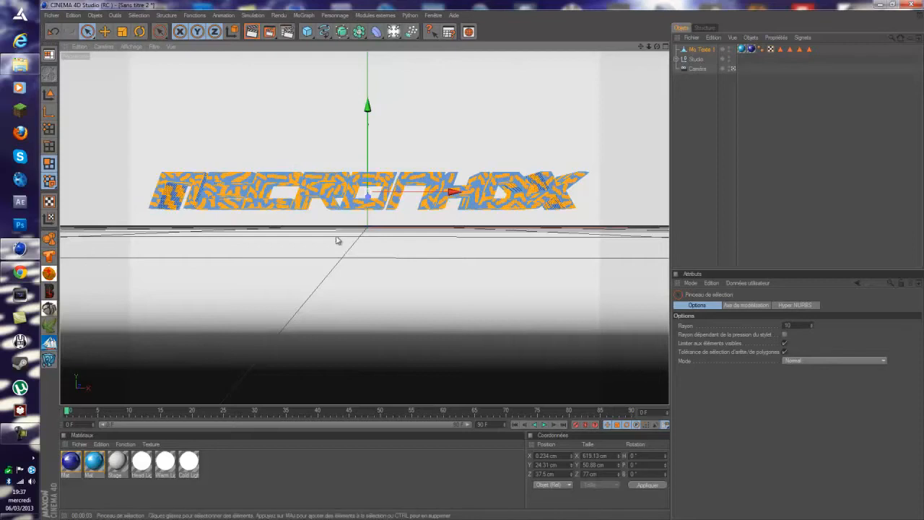
Add a Secousses deformer plus Turbulence and Attraction particle forces to the scene.
click(376, 32)
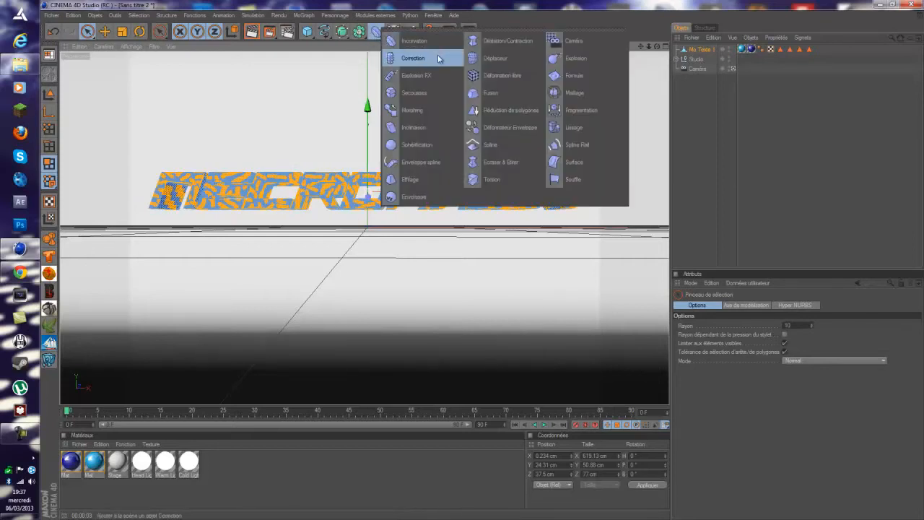
click(414, 94)
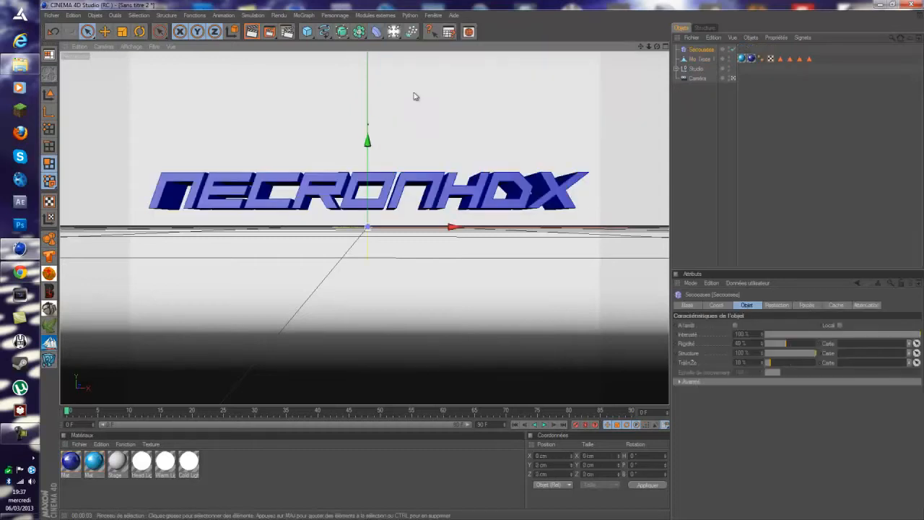
click(699, 59)
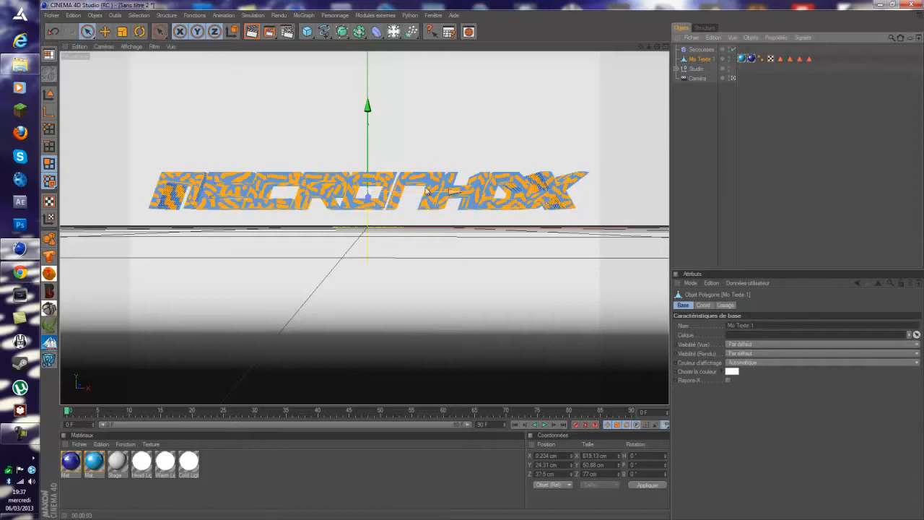
drag(411, 31, 509, 76)
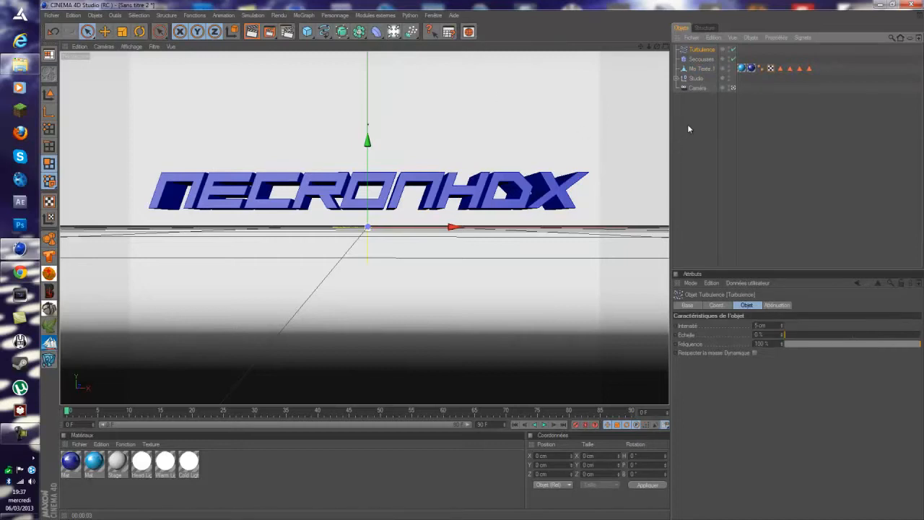
click(790, 136)
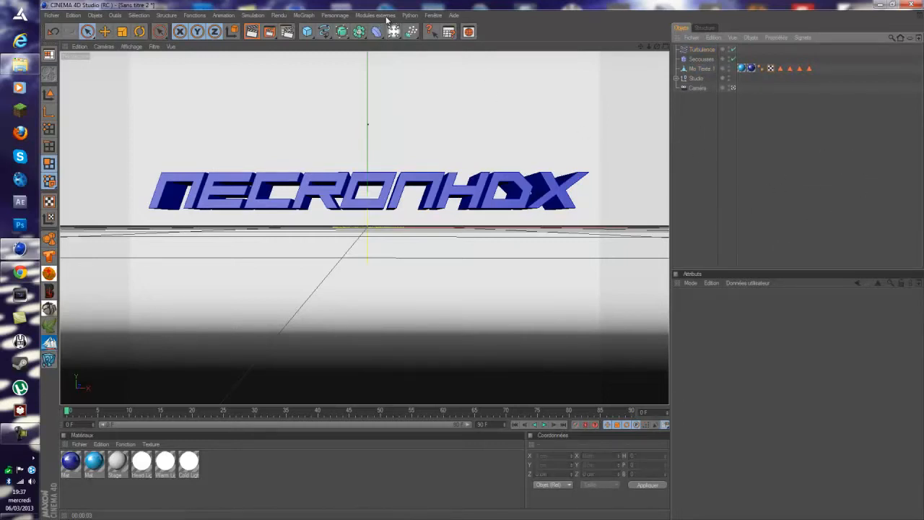
drag(411, 31, 497, 41)
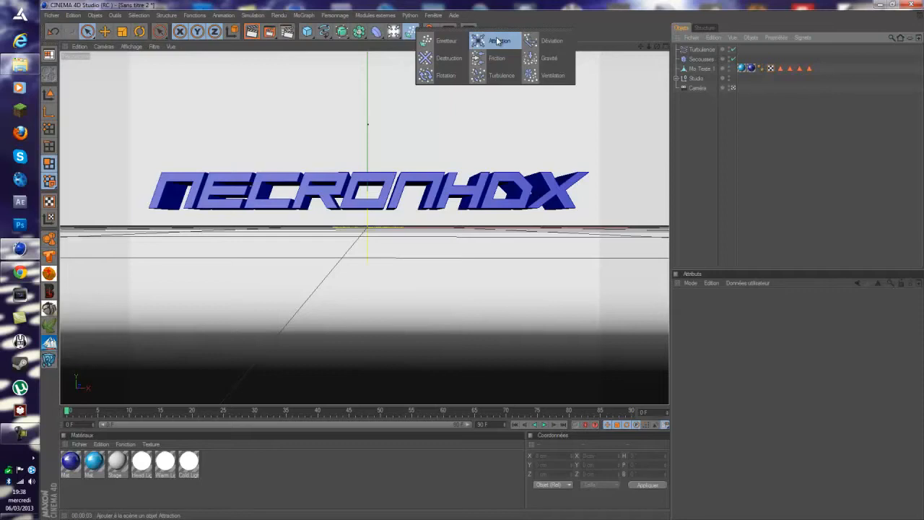
drag(498, 41, 497, 41)
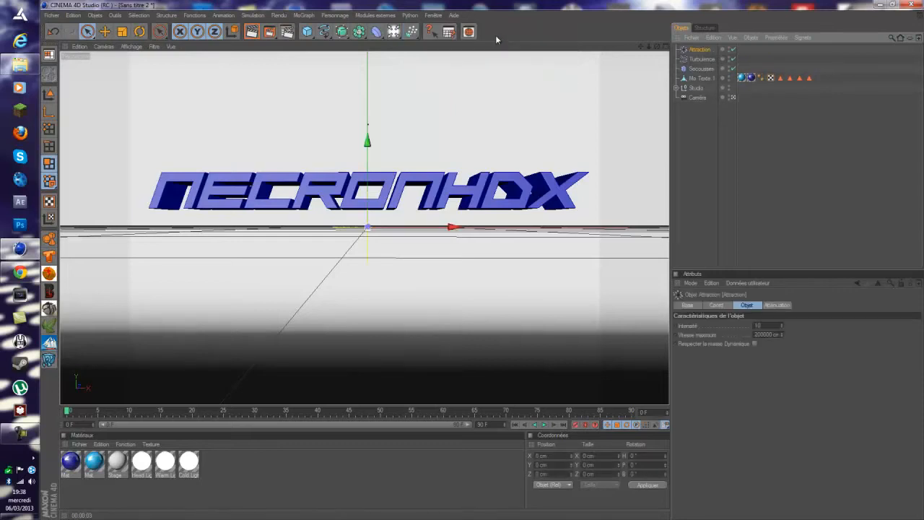
Set the Secousses deformer's Rigidité to 1%, Structure to 2%, Traînée to 0% and Intensité to 100%.
click(700, 70)
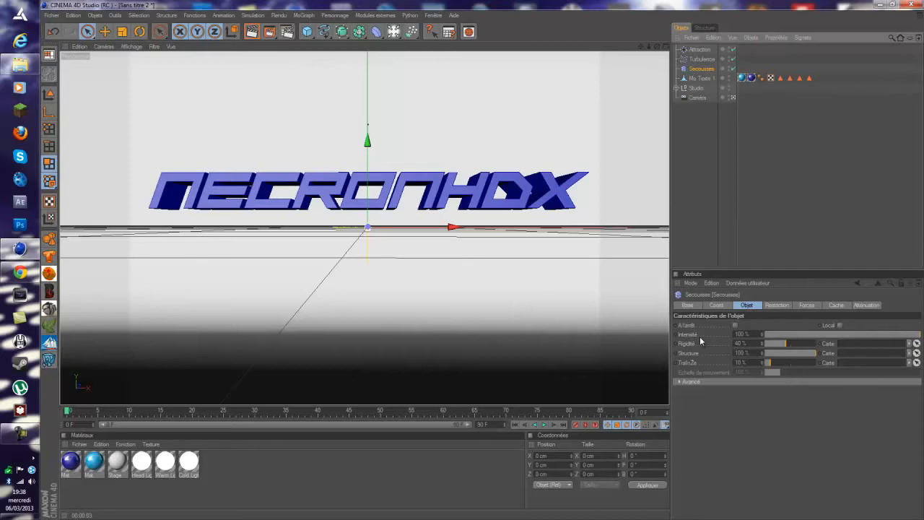
click(754, 343)
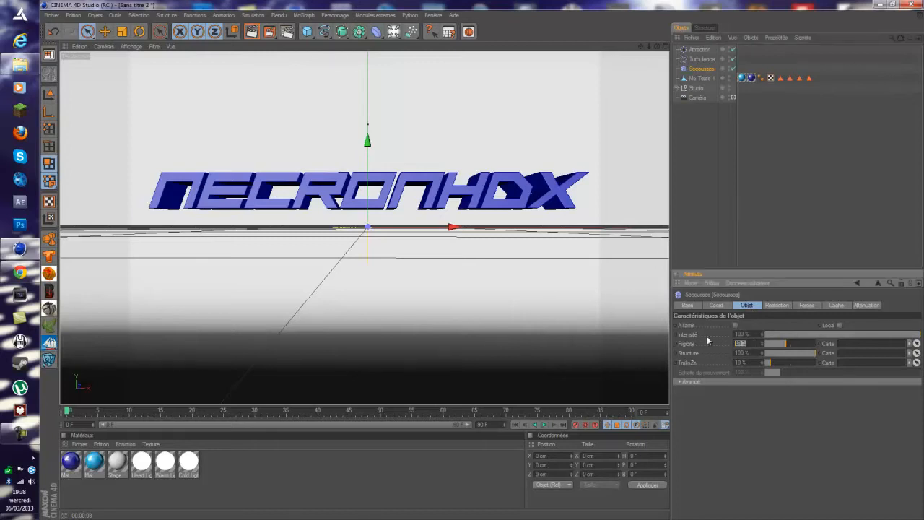
text(1)
key(Return)
click(746, 353)
text(2)
key(Return)
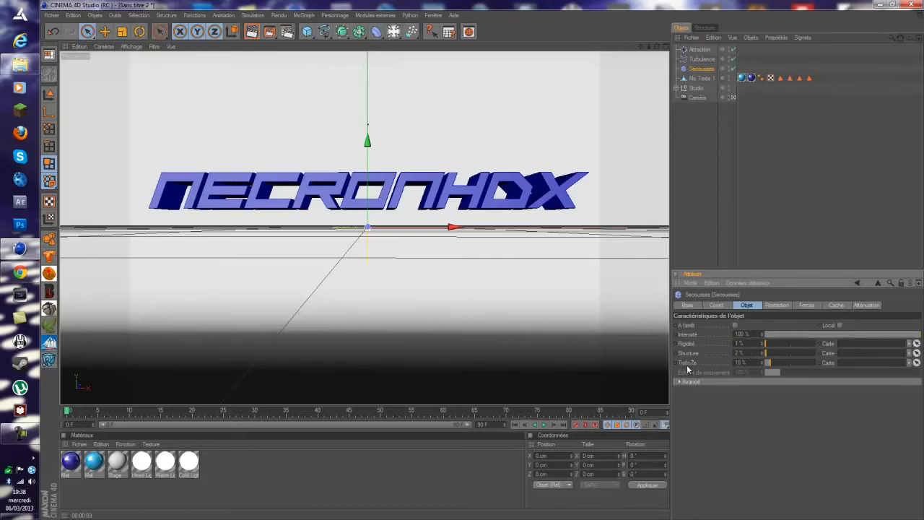
click(745, 363)
text(10)
key(Return)
drag(773, 336, 923, 333)
Set the Turbulence force's Intensité to 50 cm and Echelle to 100%.
click(701, 60)
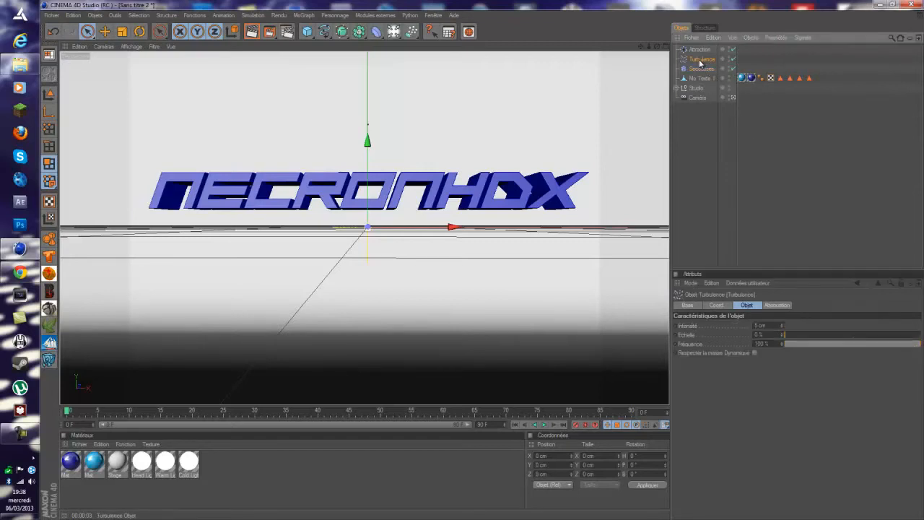
double_click(774, 324)
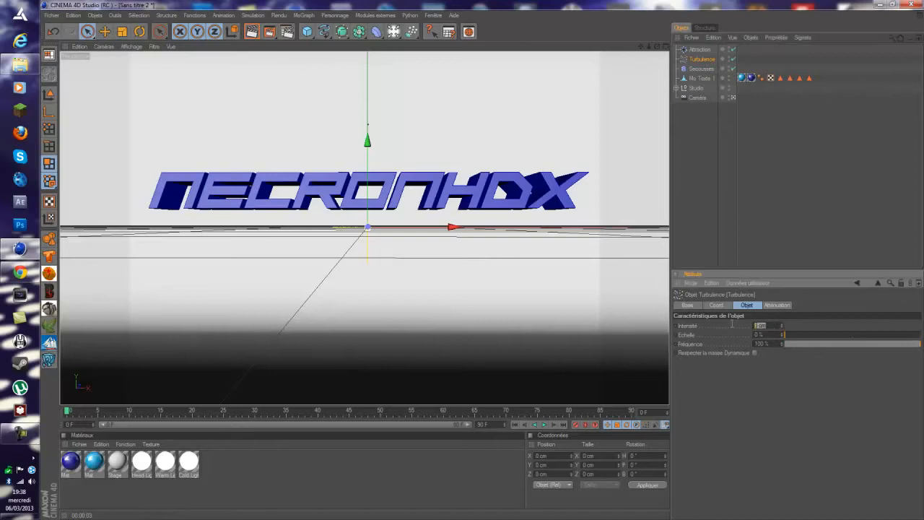
text(50)
key(Return)
double_click(773, 332)
text(100)
key(Return)
Set the Attraction force's Intensité to -50 and Vitesse maximum to 2000 cm.
click(701, 50)
double_click(759, 325)
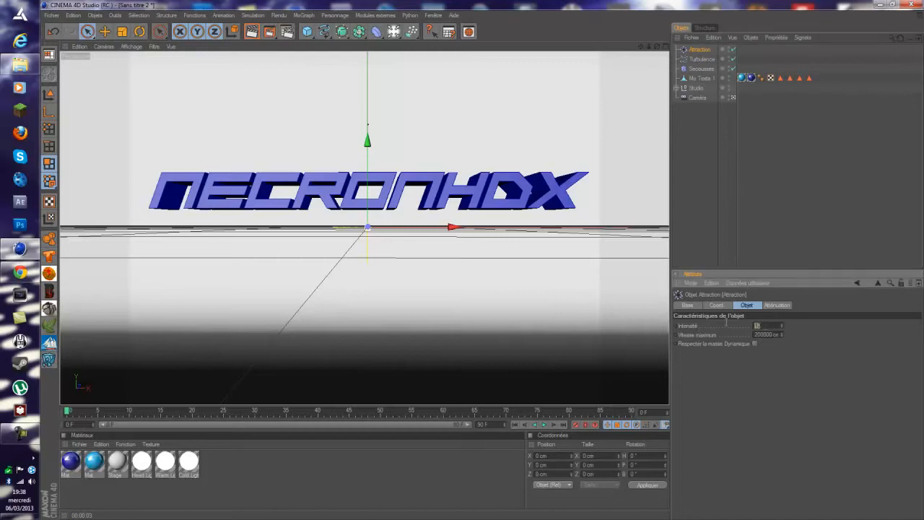
text(1)
drag(773, 334, 739, 335)
text(2000)
Check the object hierarchy in the preview project and return to the Sans titre 2 project.
click(434, 15)
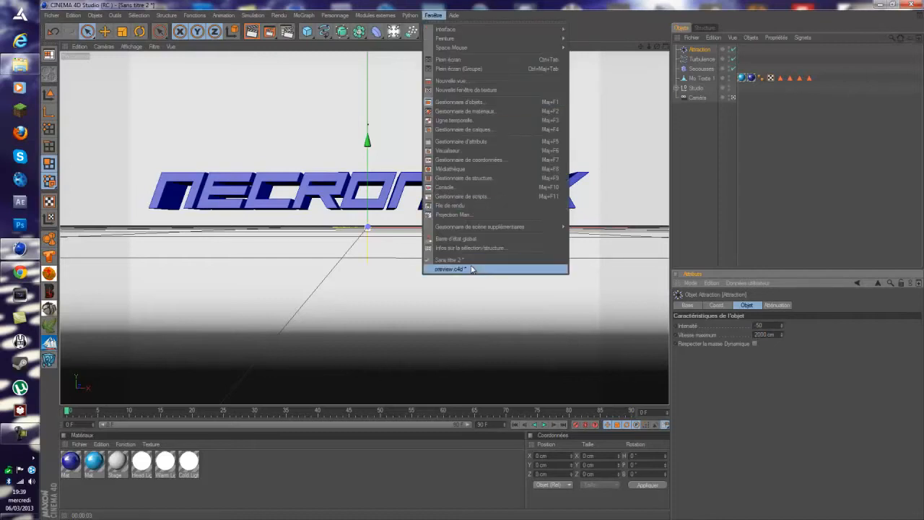
click(450, 269)
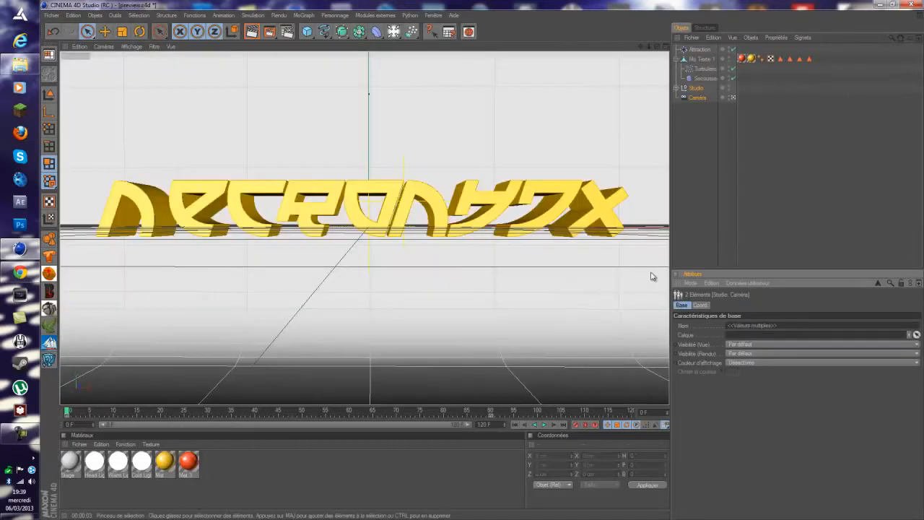
click(434, 15)
click(479, 262)
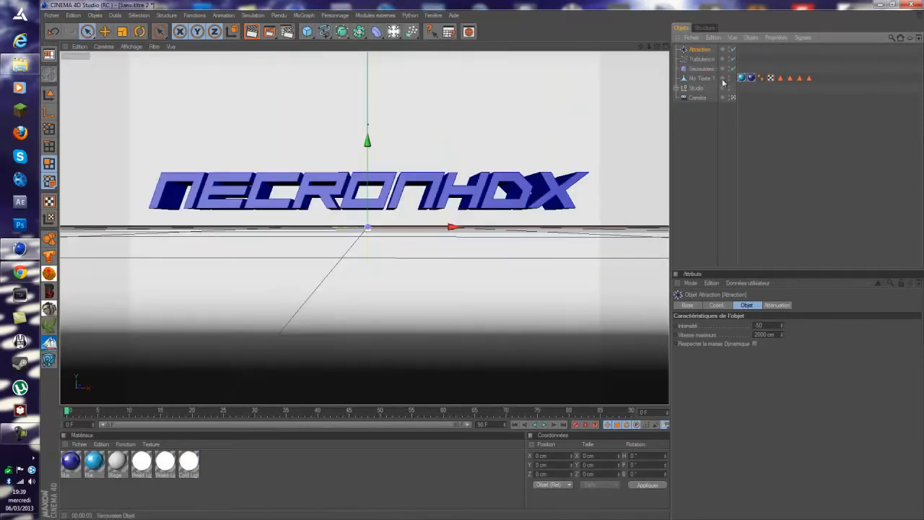
Nest Turbulence and Secousses under the text object and add Attraction and Turbulence to the Secousses deformer's Forces list.
mouse_move(705, 70)
mouse_down()
mouse_move(704, 87)
mouse_move(704, 61)
mouse_move(707, 73)
mouse_up()
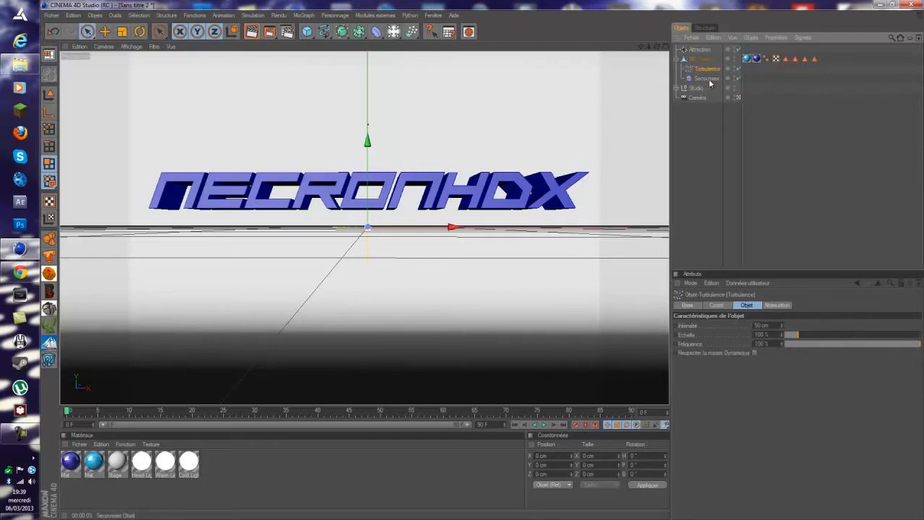
click(707, 79)
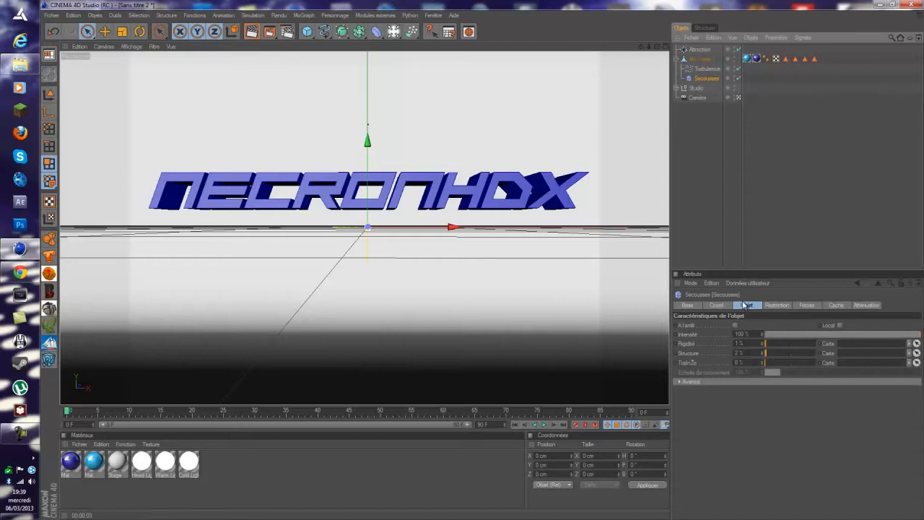
click(809, 304)
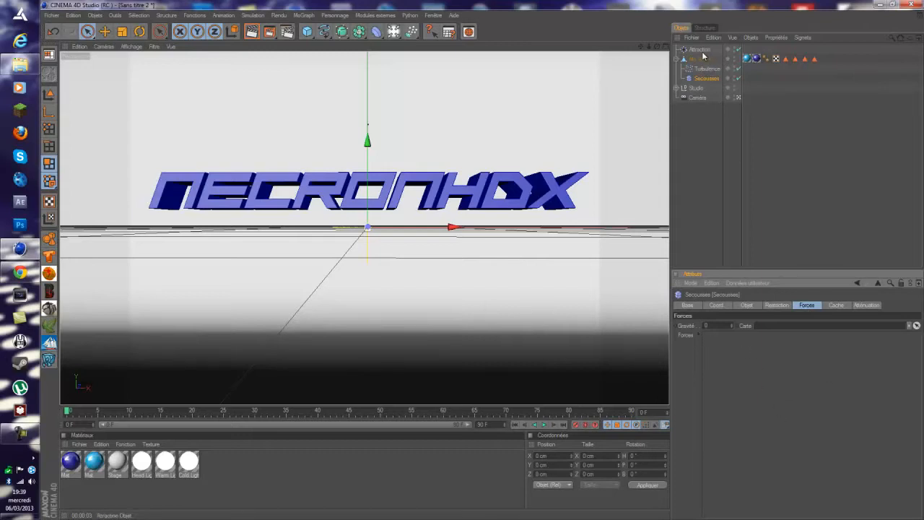
drag(701, 52, 762, 354)
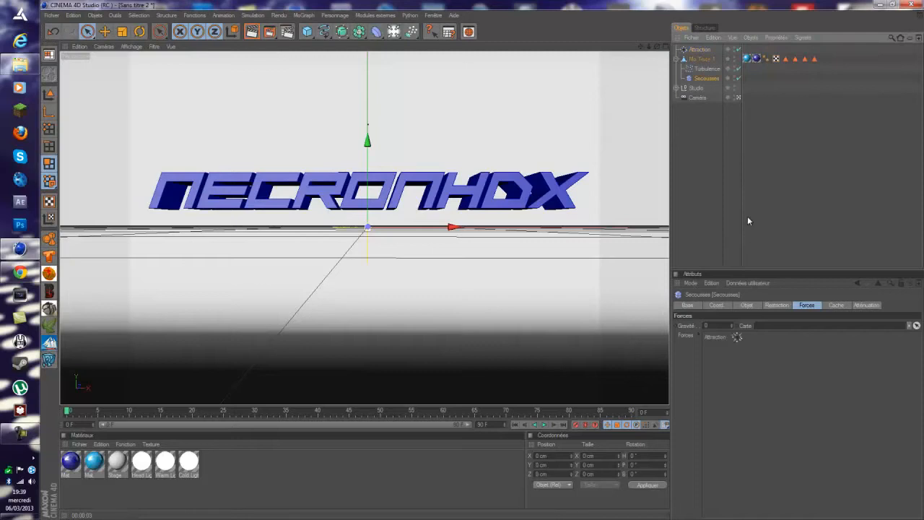
drag(703, 72, 753, 351)
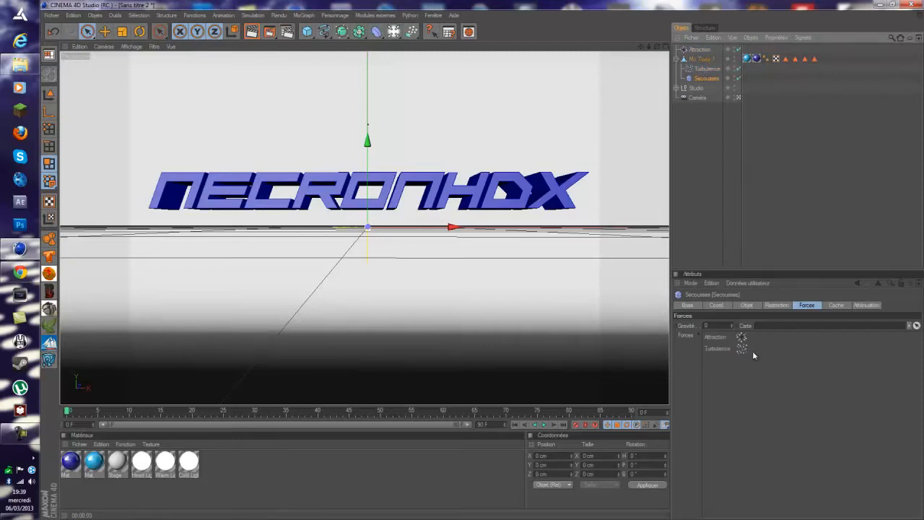
Raise the Attraction force to the text's mid-height, shift it slightly along positive X, and check its placement in the four views.
click(700, 52)
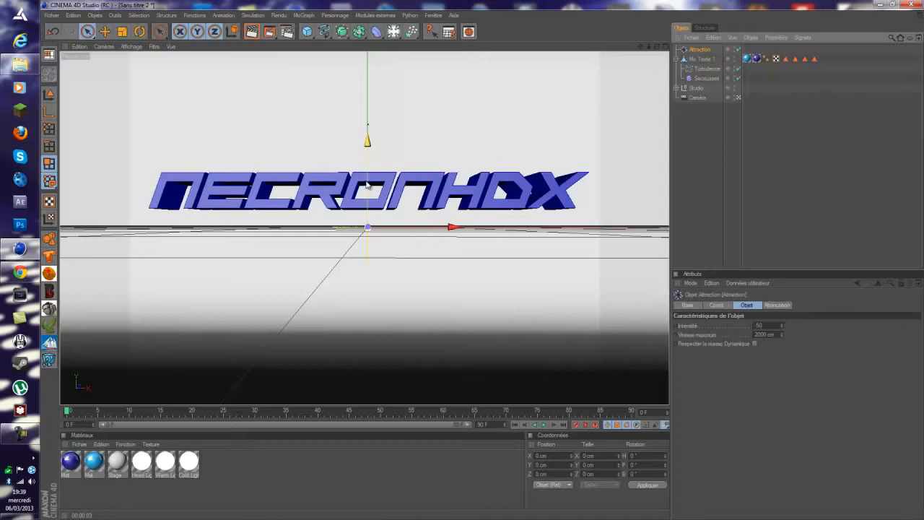
drag(367, 136, 367, 97)
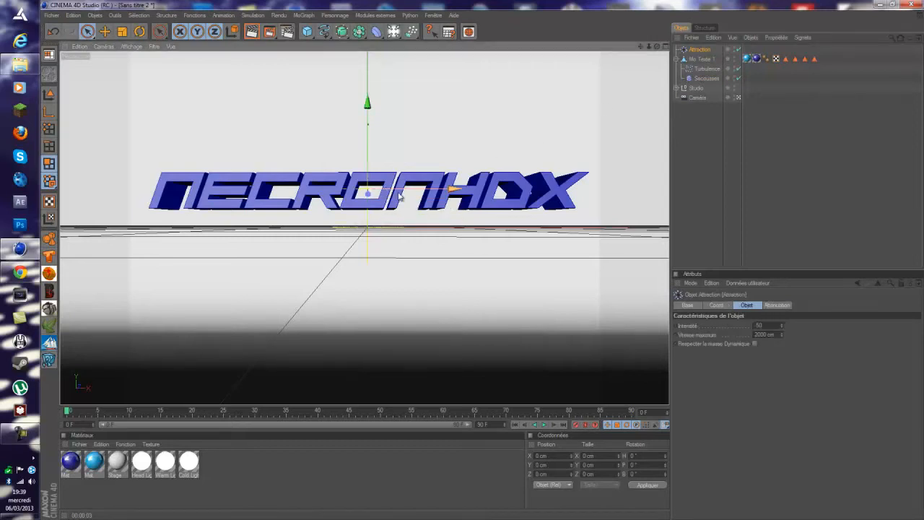
drag(397, 190, 419, 189)
middle_click(489, 126)
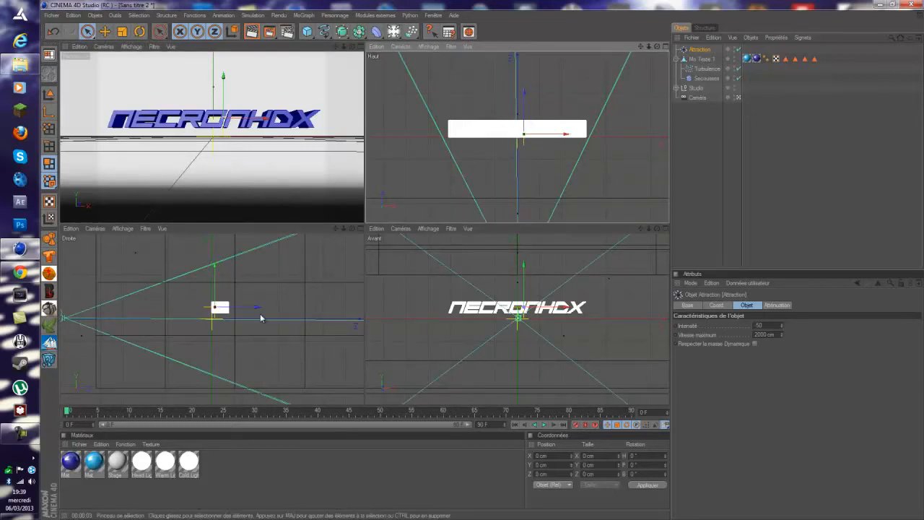
middle_click(234, 164)
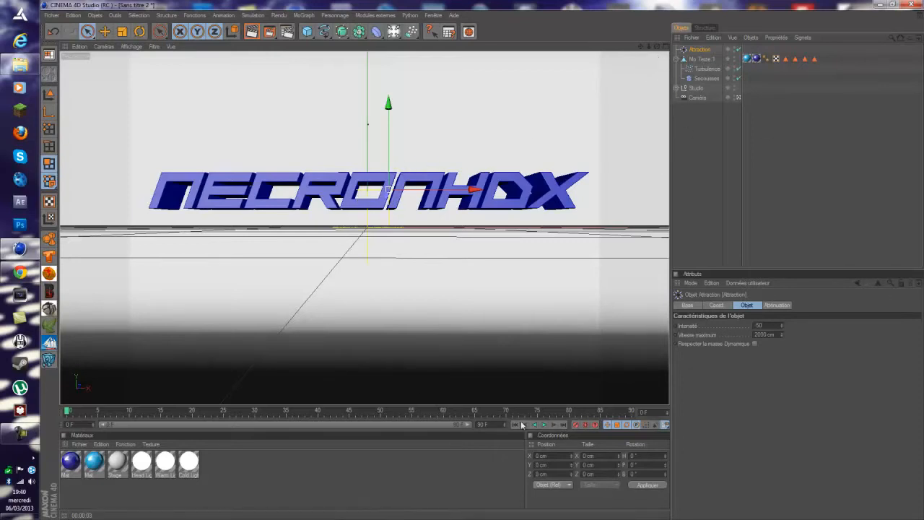
Play the simulation to frame 43 and render the exploded text in the camera view.
click(543, 424)
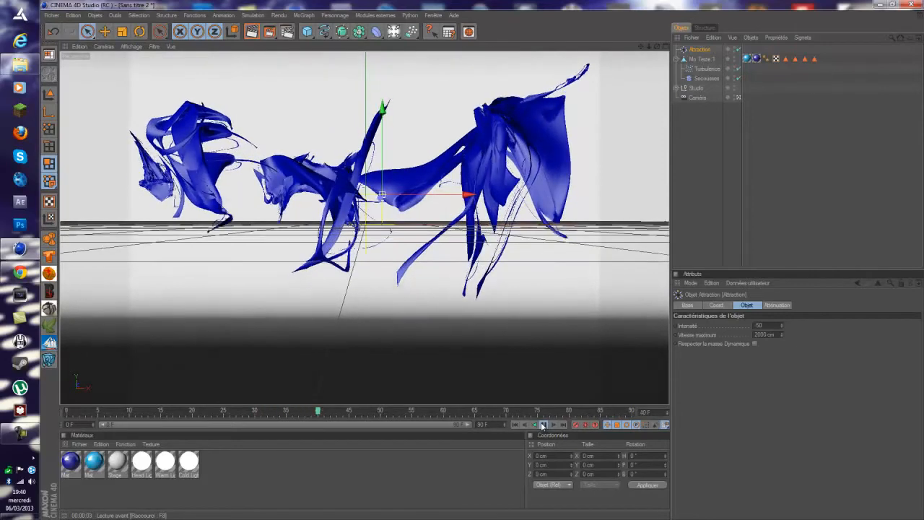
click(253, 34)
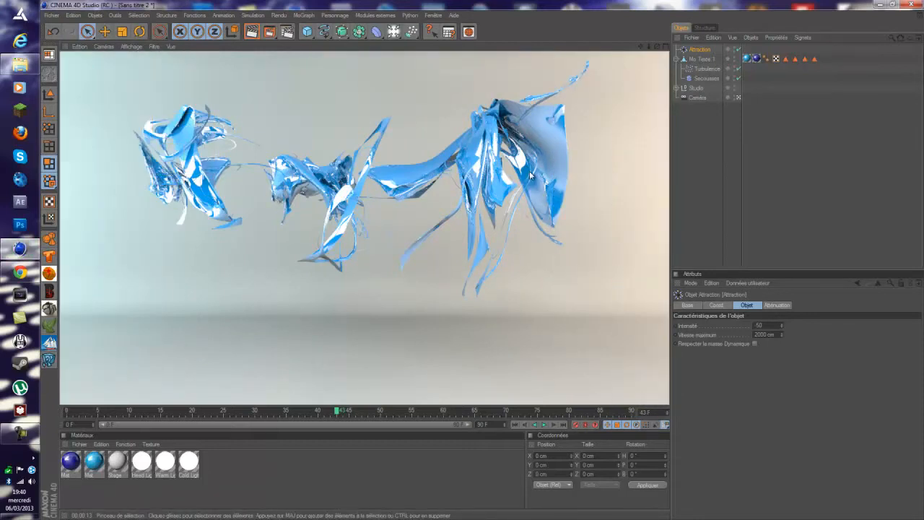
Check the light-blue material's reflection settings and set the dark-blue material's reflection intensity to 34%.
double_click(94, 461)
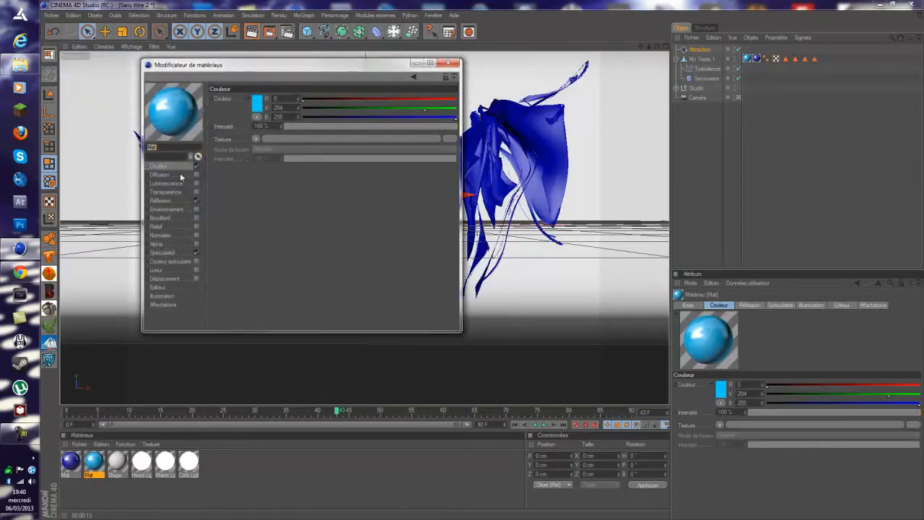
click(175, 200)
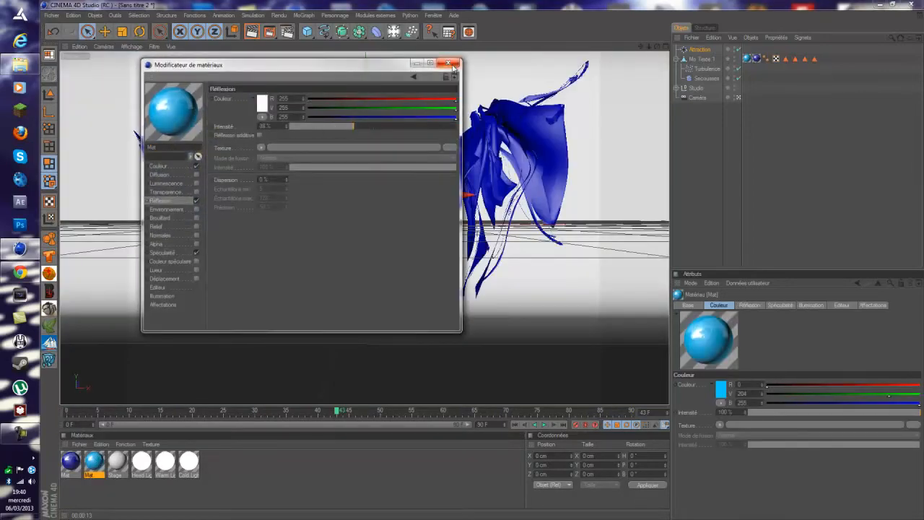
click(449, 62)
double_click(67, 461)
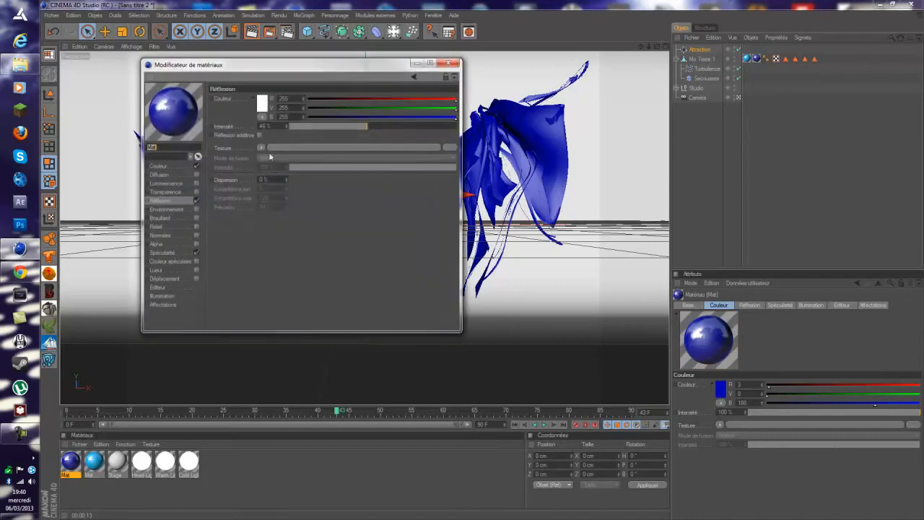
drag(345, 126, 345, 125)
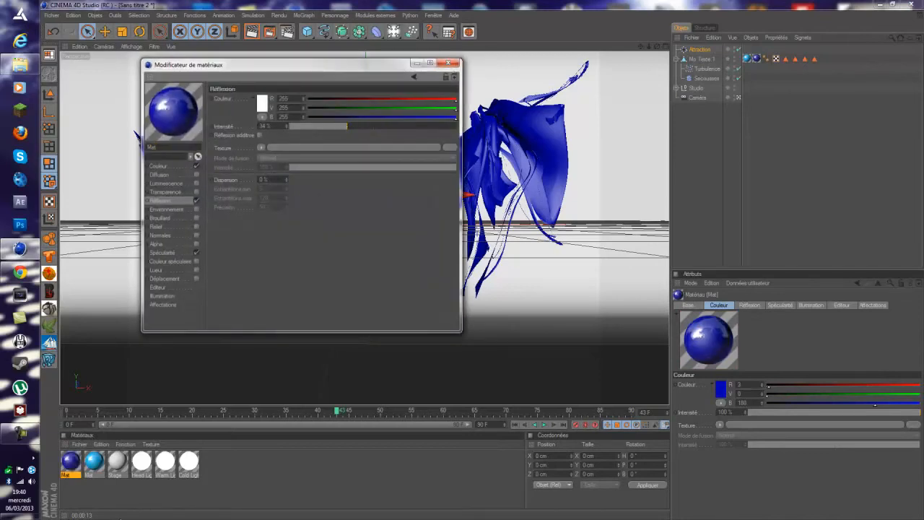
Try a violet reflection colour on the light-blue material, then restore it to white.
click(97, 463)
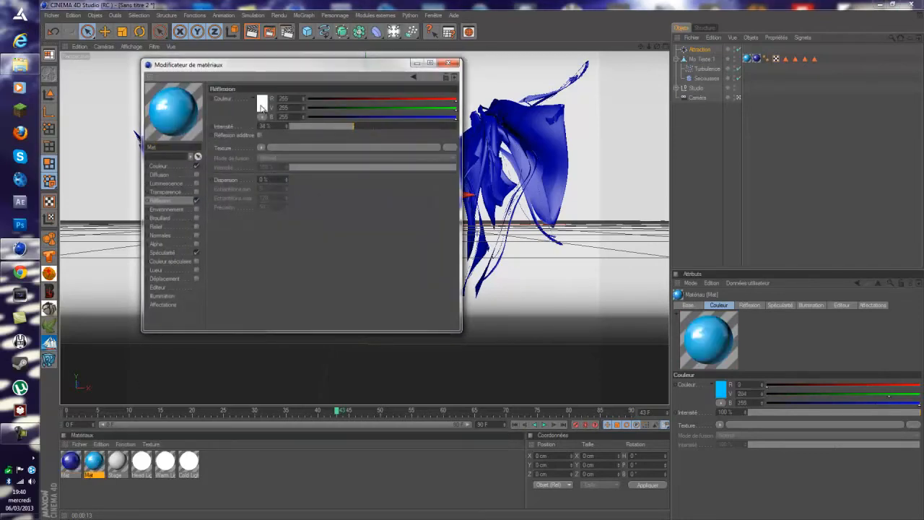
click(262, 105)
click(298, 69)
drag(268, 90, 268, 81)
click(243, 150)
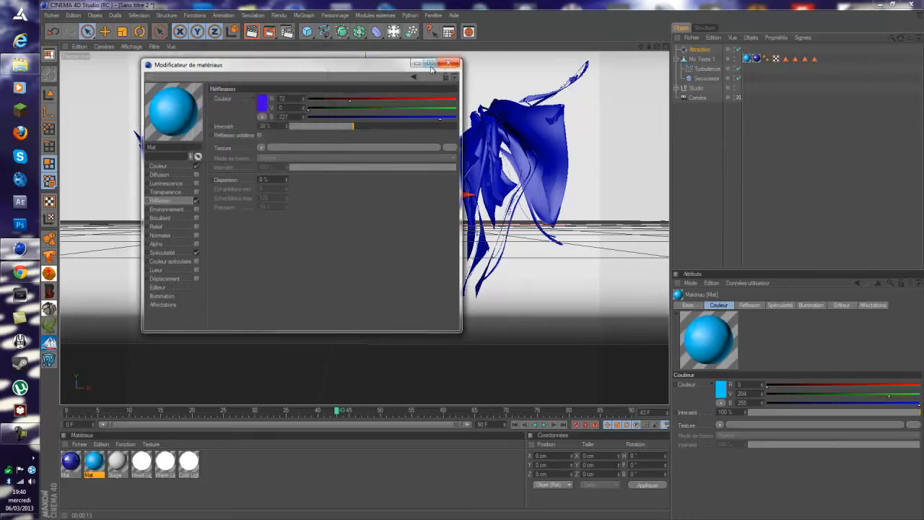
click(262, 110)
click(214, 75)
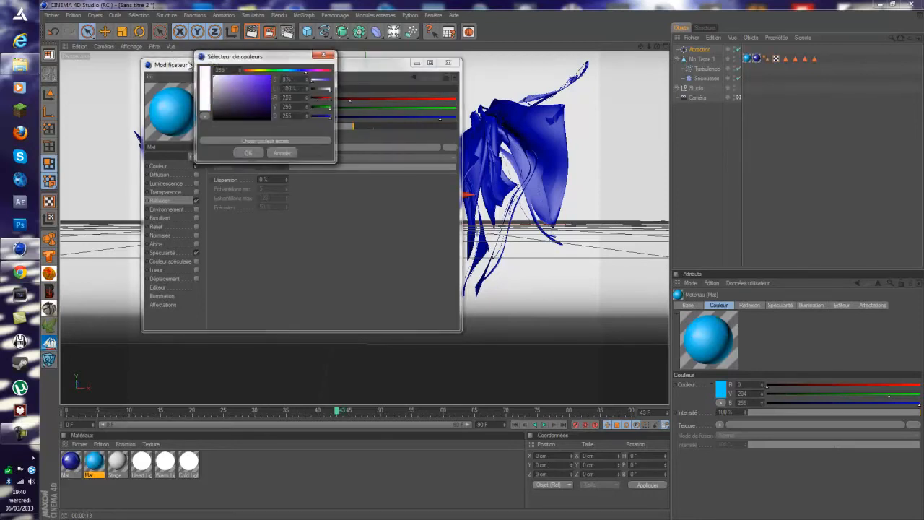
click(248, 153)
click(448, 62)
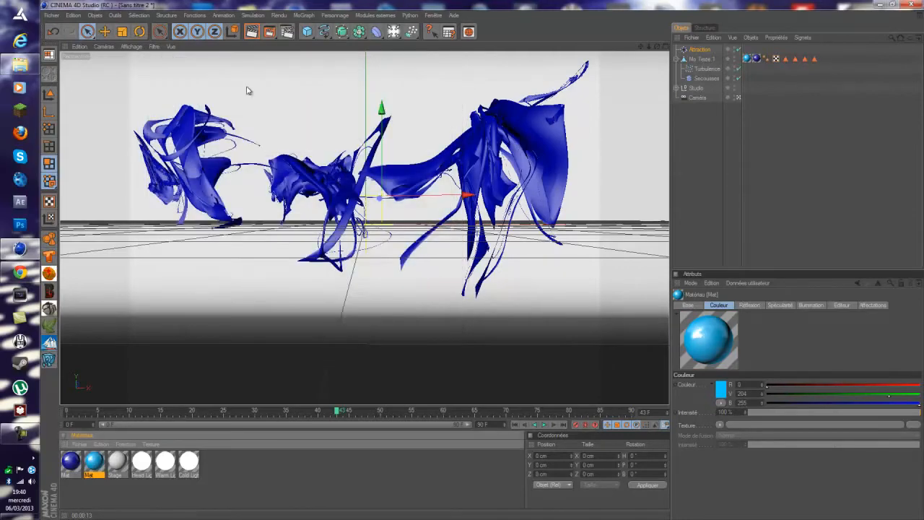
Extend the project length to 150 frames and show the full range in the timeline.
click(711, 137)
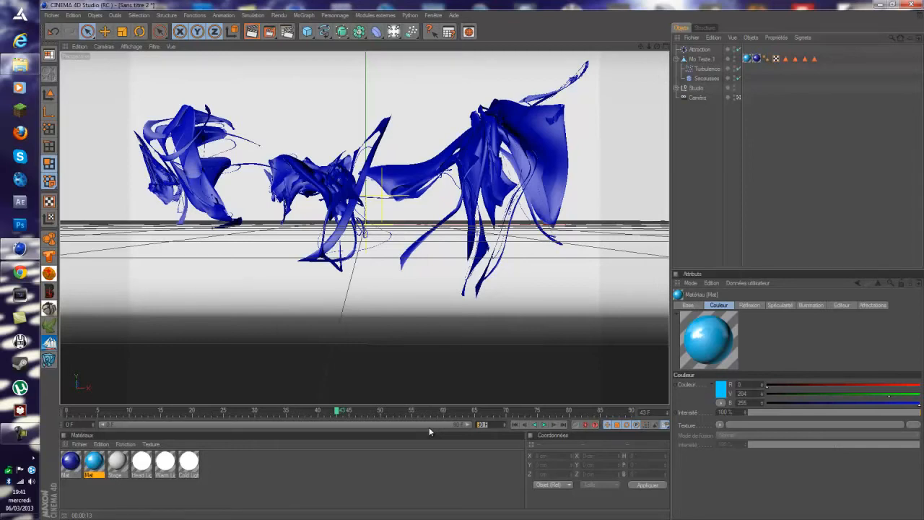
text(150)
key(Return)
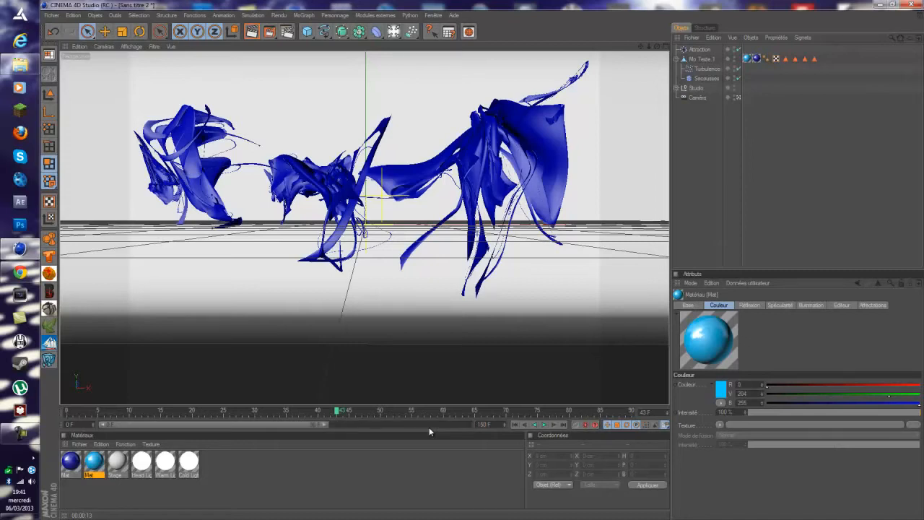
drag(326, 424, 476, 426)
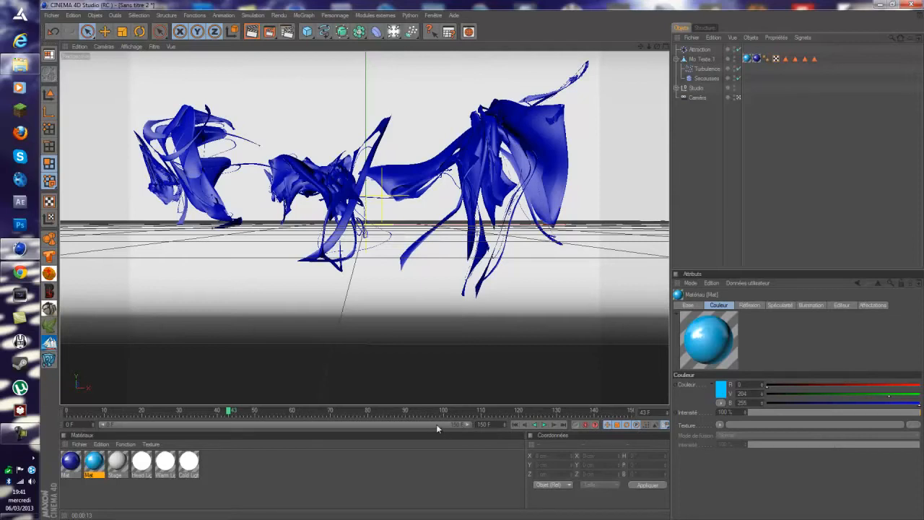
Review the object properties of the Secousses deformer and the Attraction force.
click(707, 78)
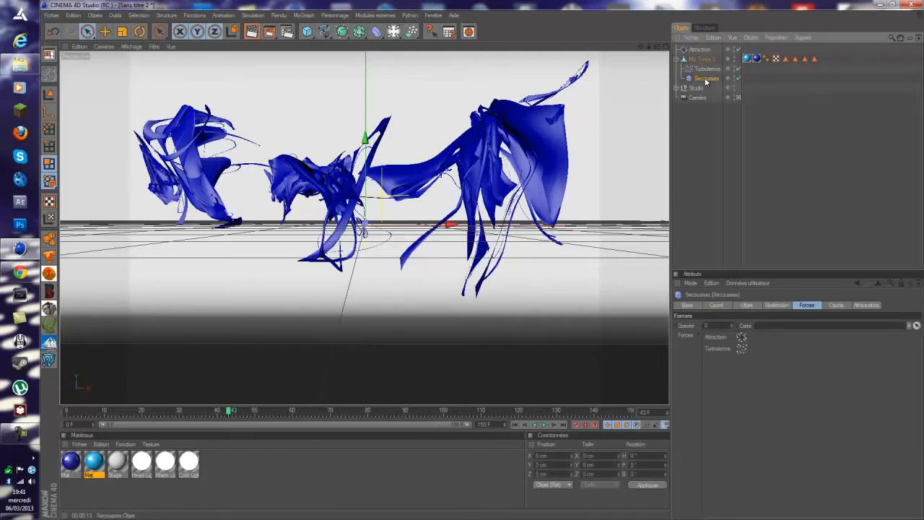
click(747, 306)
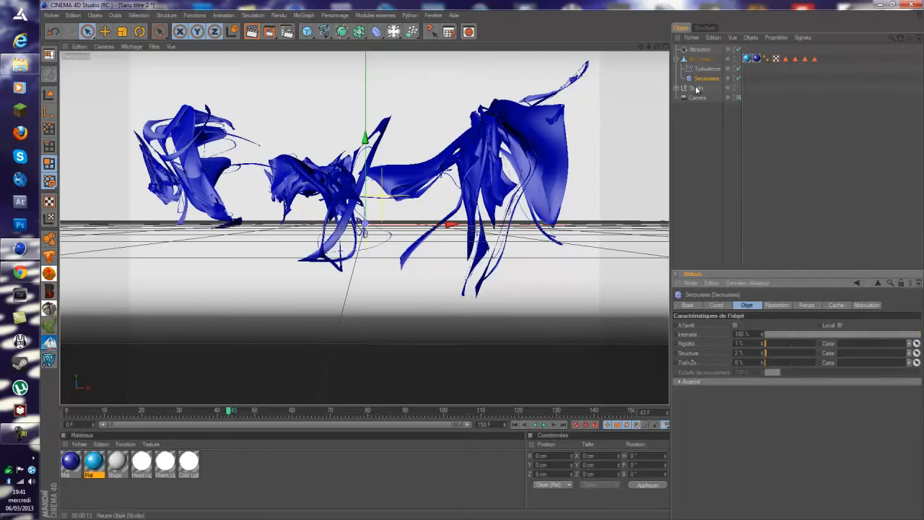
click(699, 51)
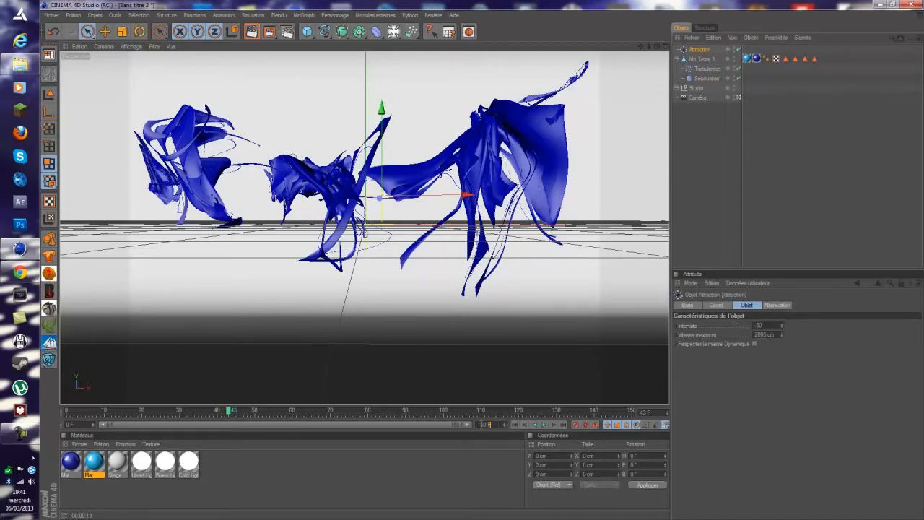
Set the project length to 180 and finally 210 frames, and stretch the visible timeline over the whole range.
drag(495, 425, 455, 428)
double_click(498, 425)
text(180)
key(Return)
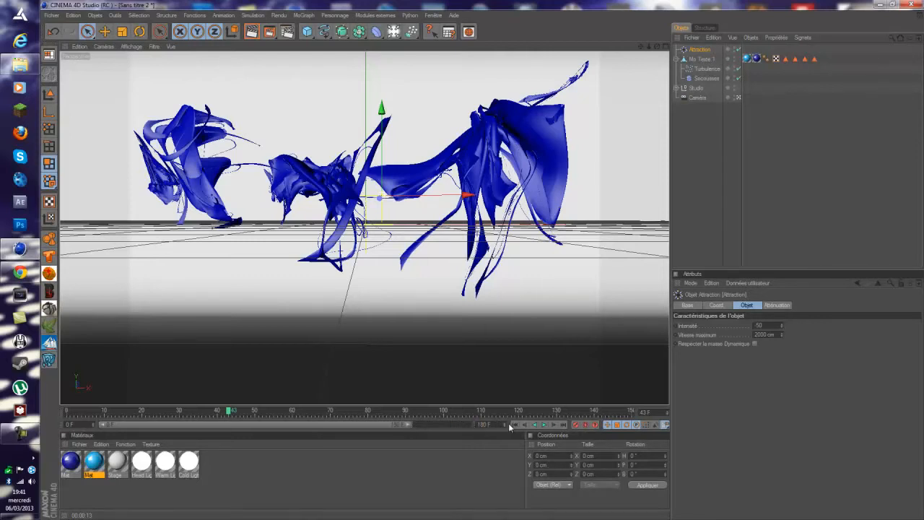
text(210)
key(Return)
drag(370, 427, 488, 425)
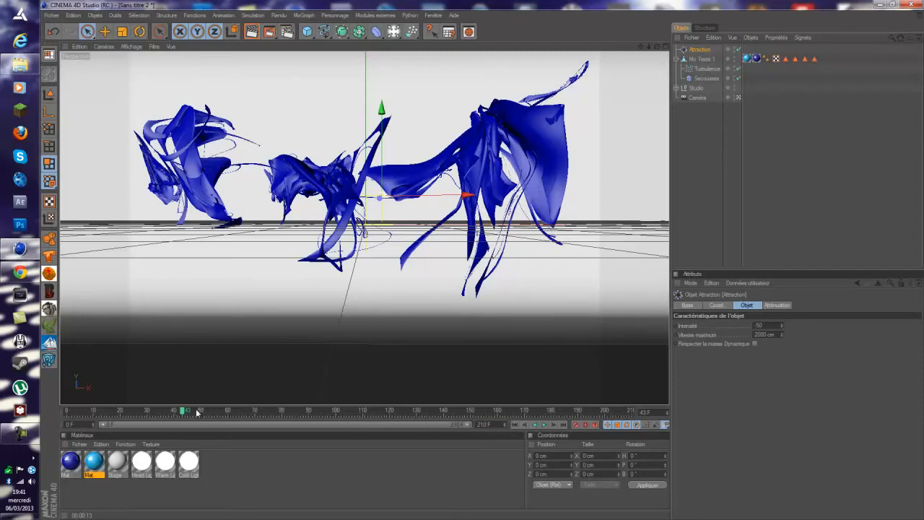
Preview the first frames of the Secousses explosion from frame 0 and rewind to the start.
drag(196, 411, 57, 411)
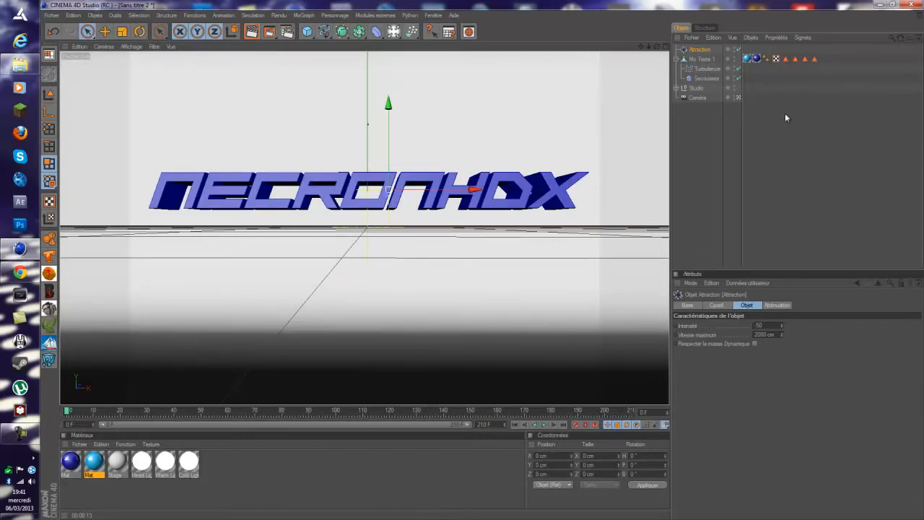
click(700, 78)
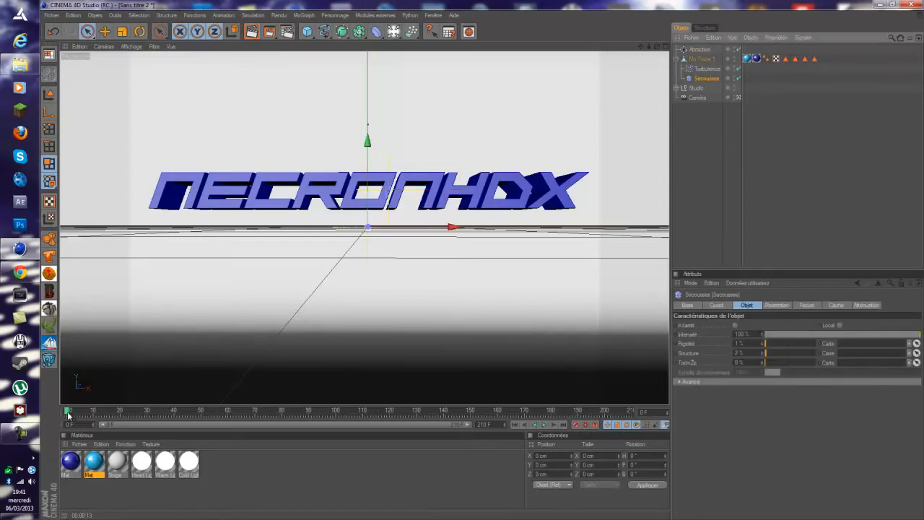
drag(69, 413, 66, 414)
key(F8)
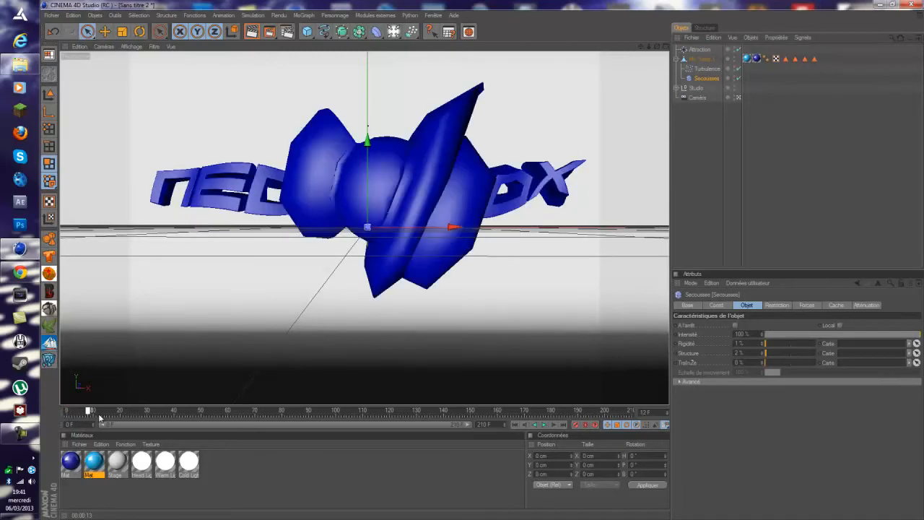
click(68, 414)
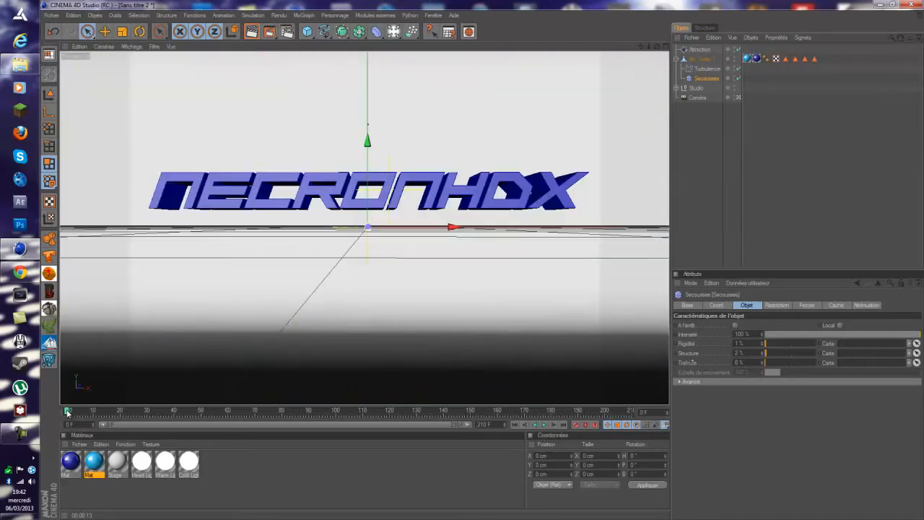
mouse_move(67, 411)
mouse_down()
mouse_move(545, 411)
mouse_move(58, 421)
mouse_up()
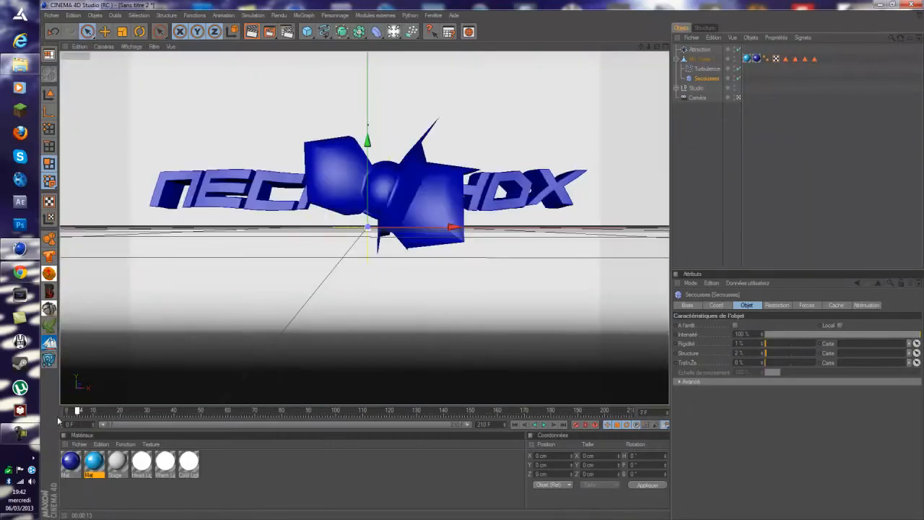
click(545, 426)
click(515, 425)
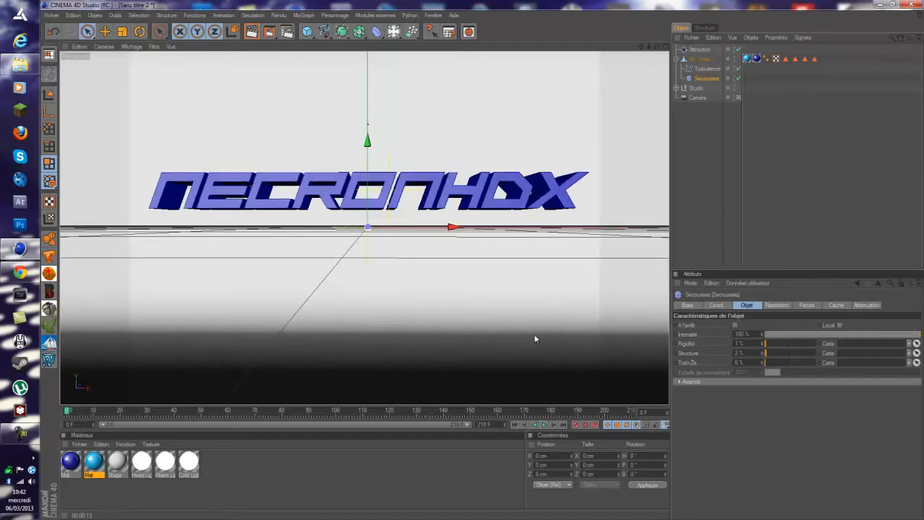
Check the Attraction force's position relative to the text in the four views and return to the perspective view.
click(699, 49)
middle_click(480, 177)
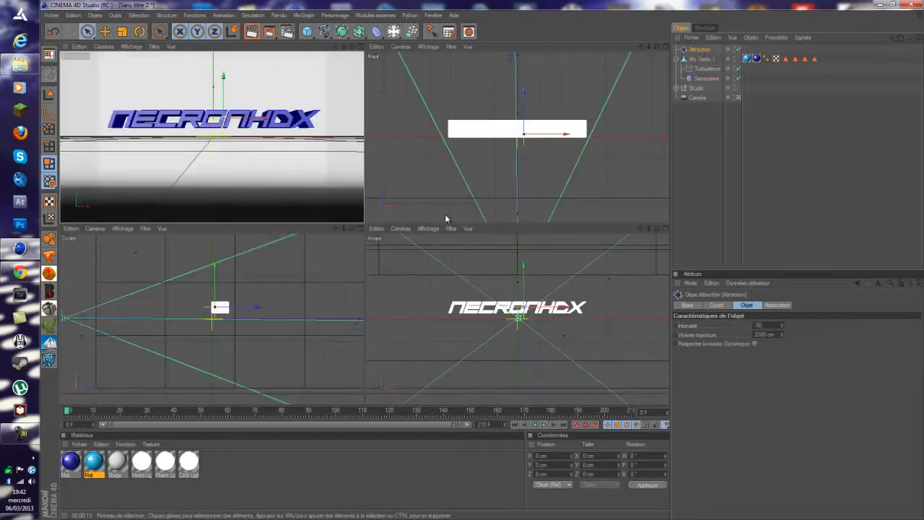
middle_click(322, 197)
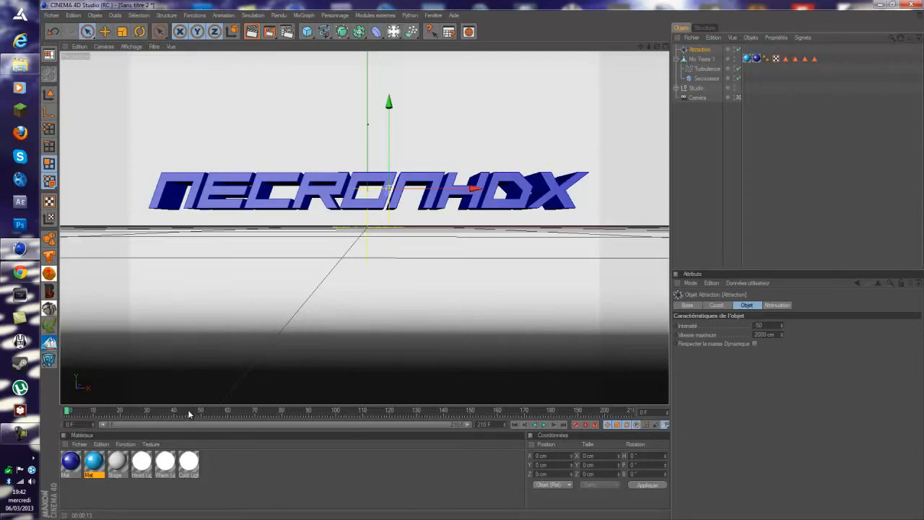
Set the Secousses deformer's intensity to 0% and keyframe it at frames 0 and 40.
click(707, 79)
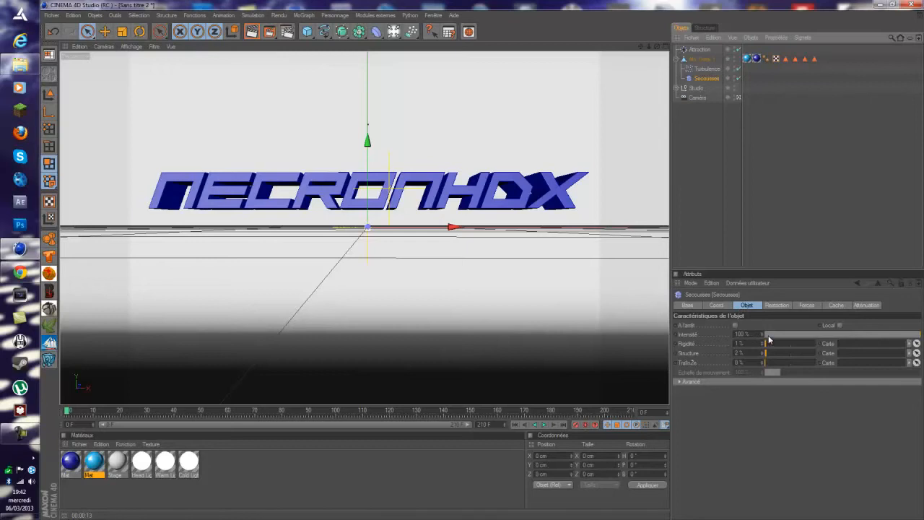
drag(770, 339, 748, 338)
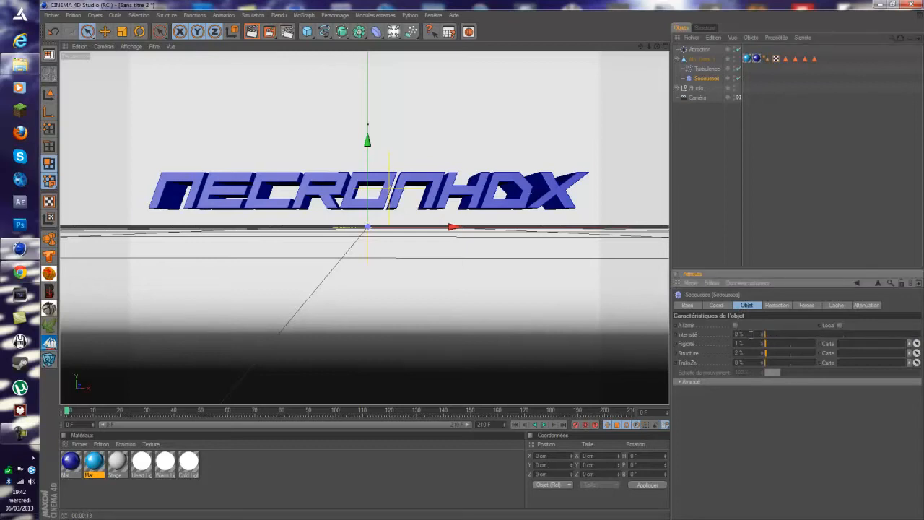
ctrl+click(677, 336)
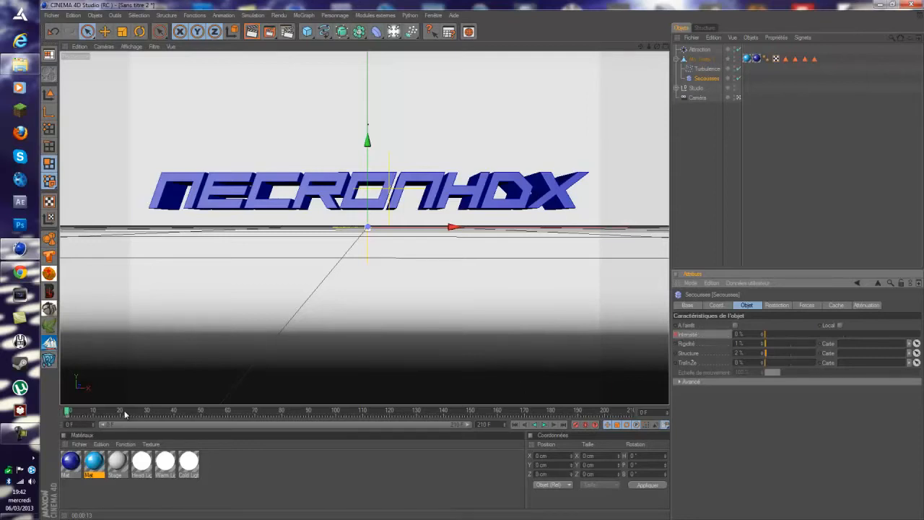
click(174, 412)
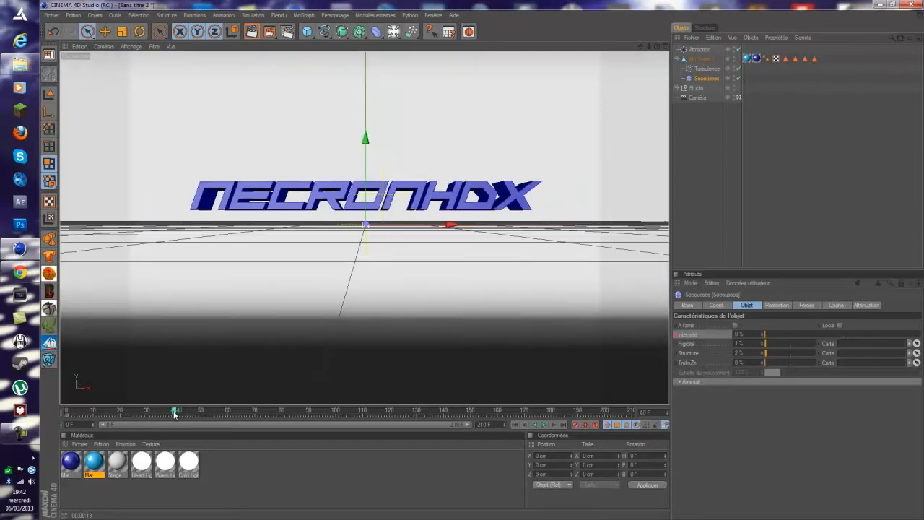
click(676, 335)
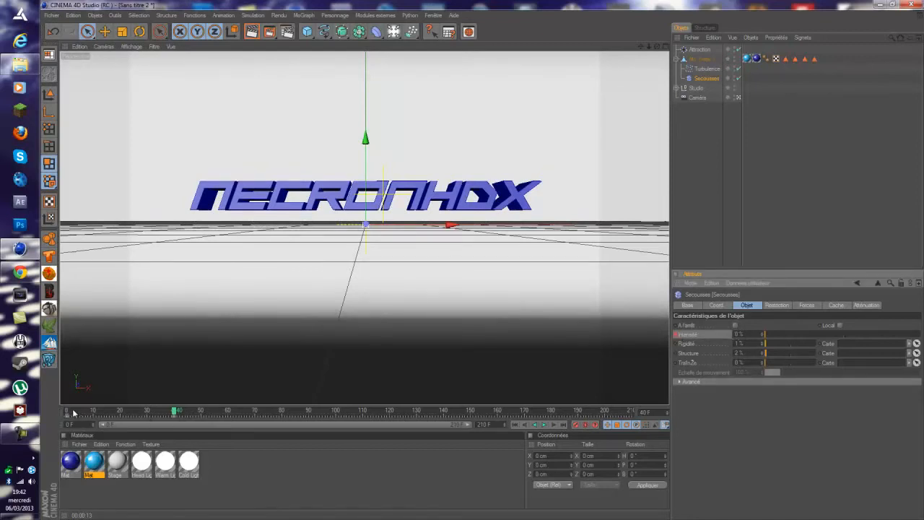
Play the animation from the beginning to check the text before frame 40, and rewind to frame 0.
click(72, 413)
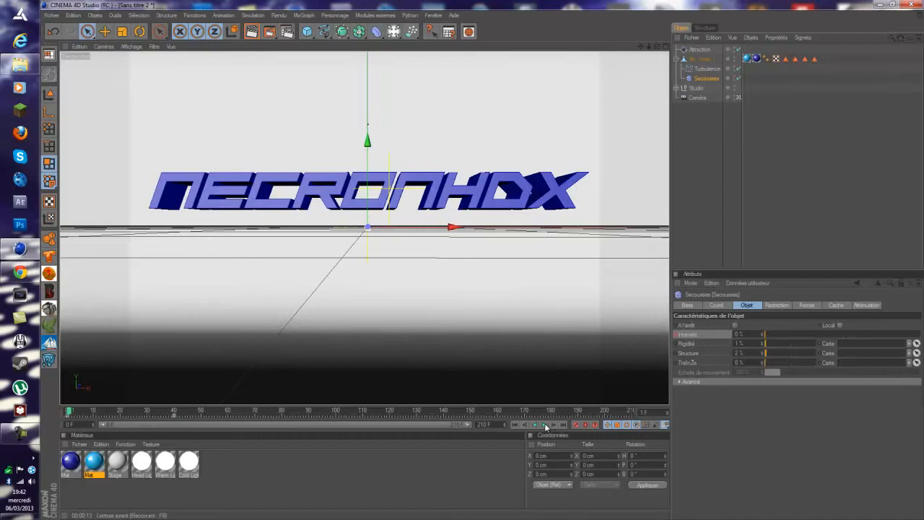
click(545, 426)
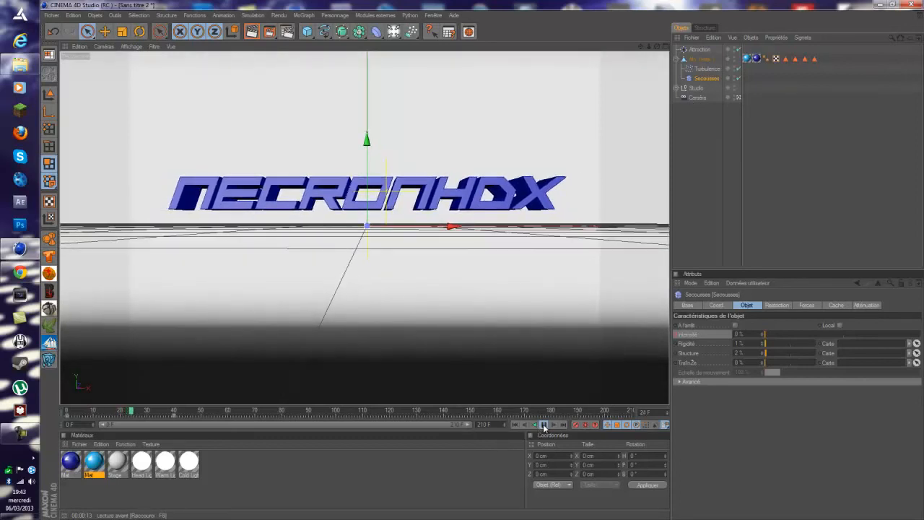
click(545, 426)
click(514, 425)
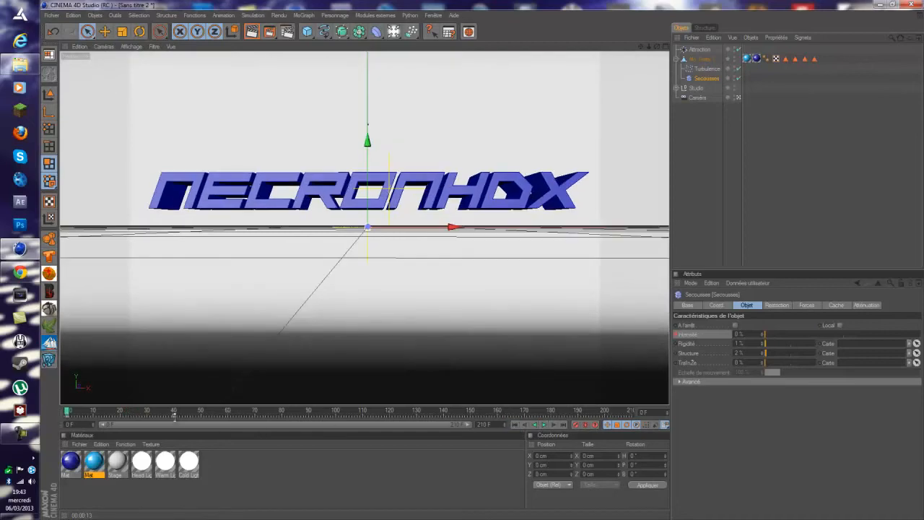
Keyframe the Secousses deformer's intensity at 100% on frame 45 and rewind to frame 0.
click(189, 415)
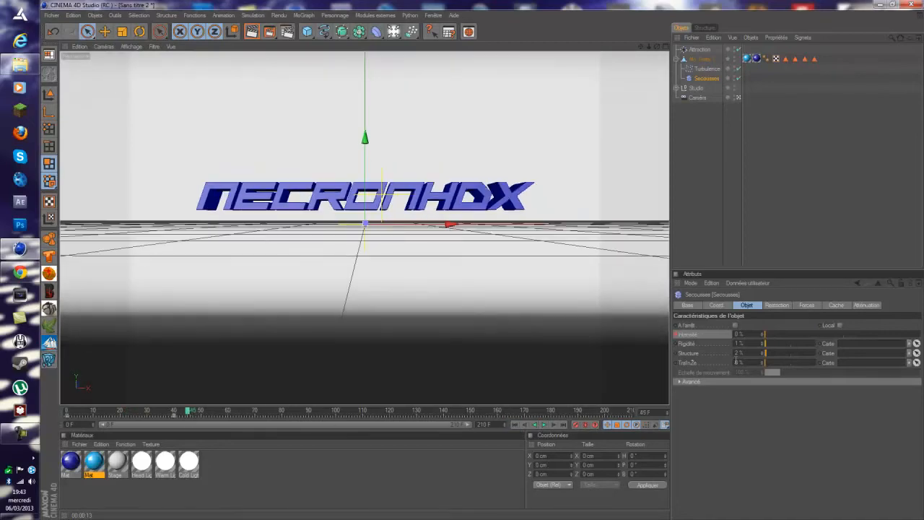
drag(767, 337, 906, 335)
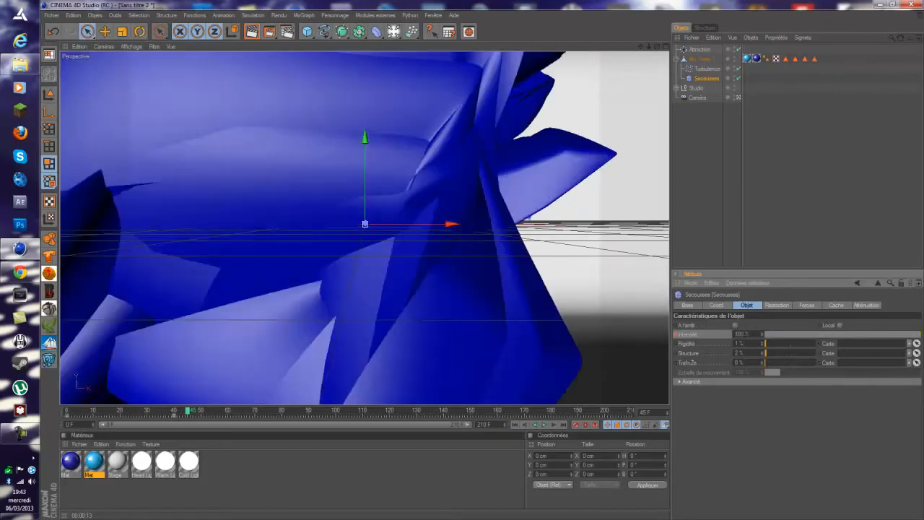
click(676, 334)
click(515, 424)
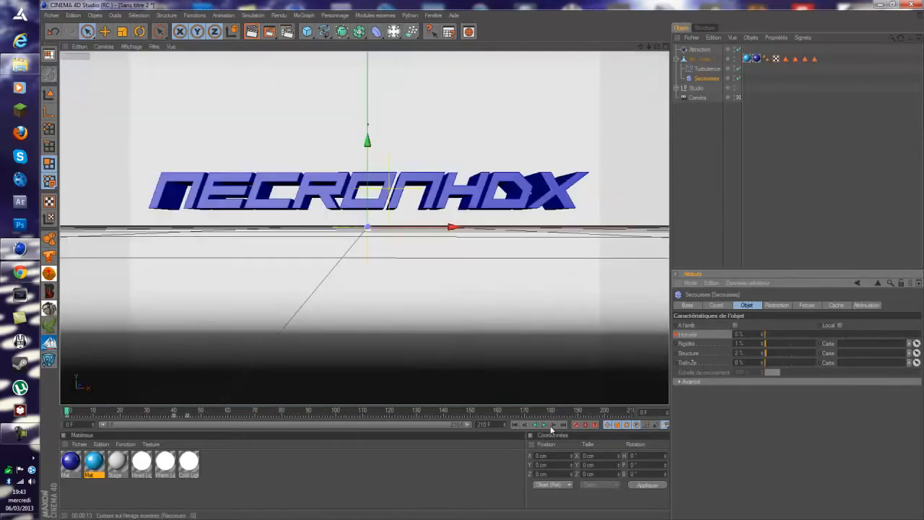
Play the animation to check the text's explosion, replay its start and rewind to frame 0.
click(545, 426)
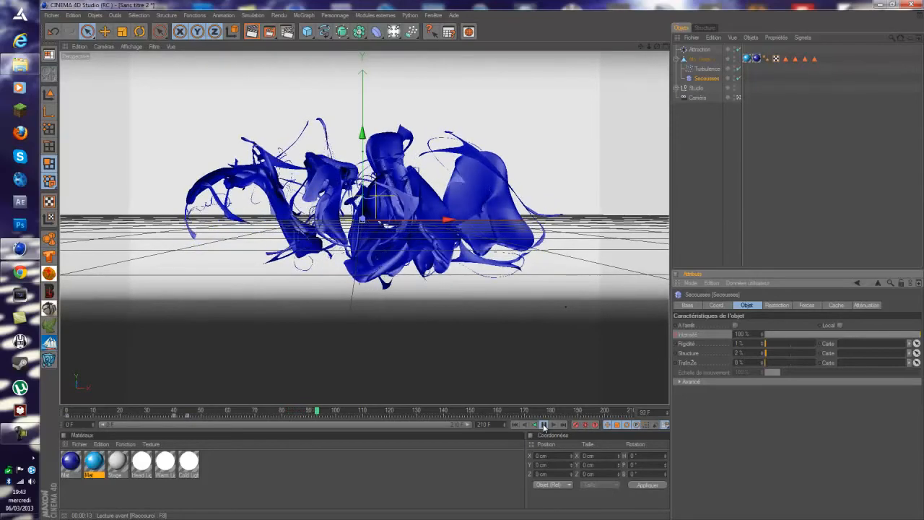
click(545, 426)
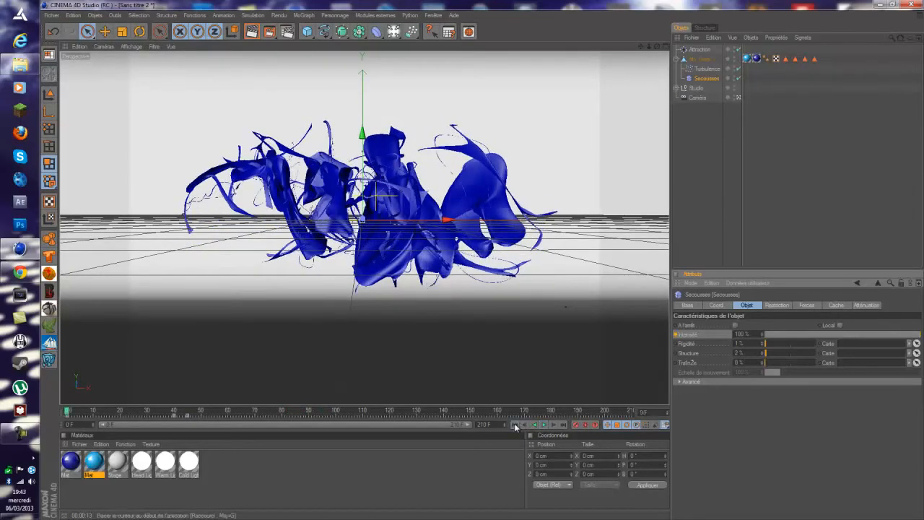
click(535, 426)
click(543, 426)
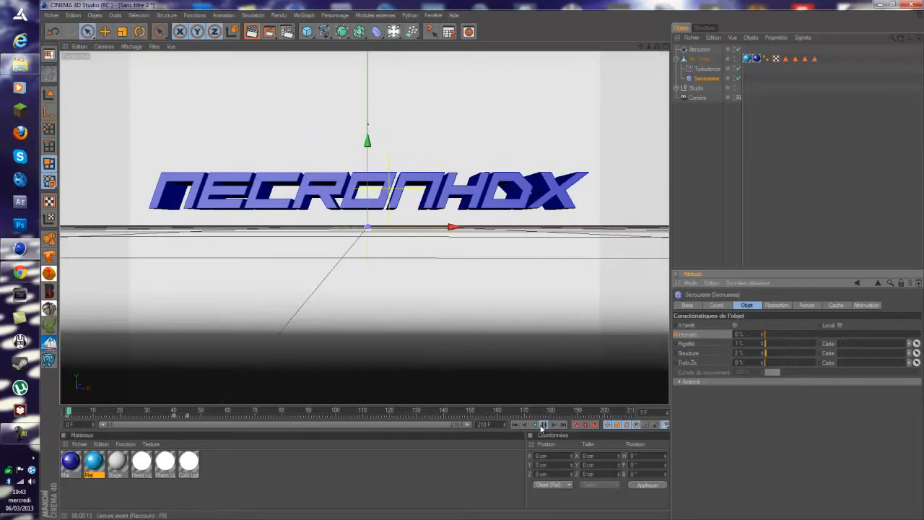
click(515, 424)
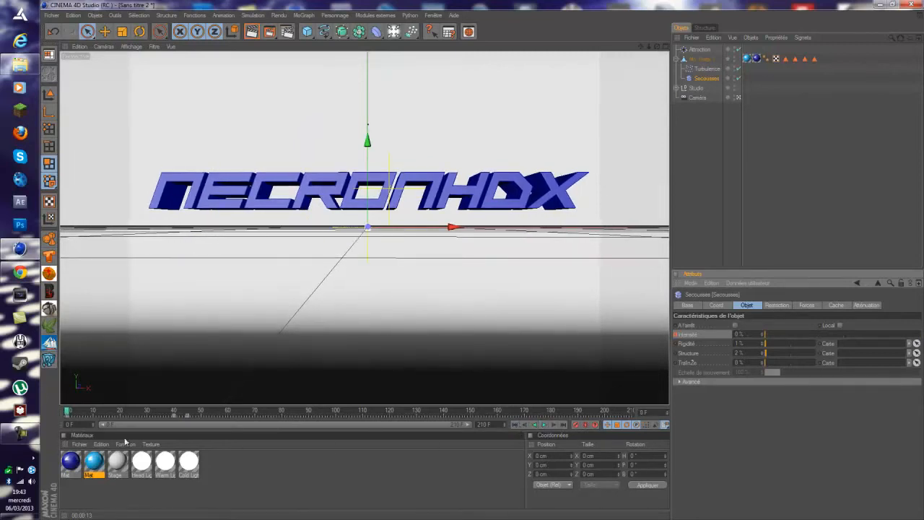
Inspect the Turbulence and Secousses settings and the exploded text just after frame 25 in preview.c4d, and return to the untitled scene.
click(706, 69)
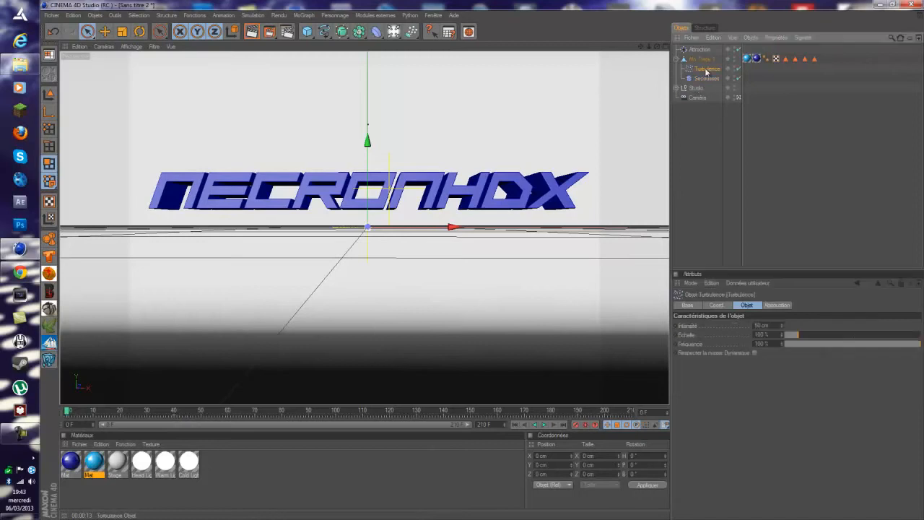
click(433, 15)
click(466, 269)
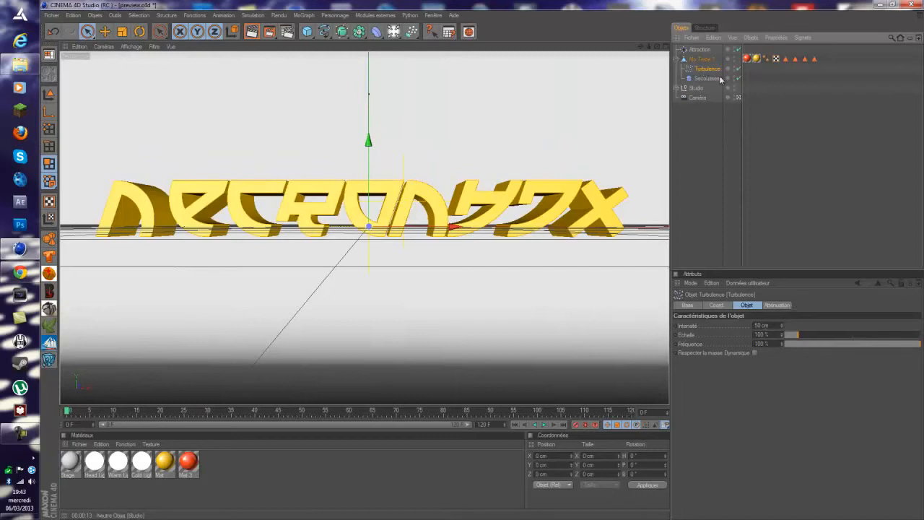
key(Down)
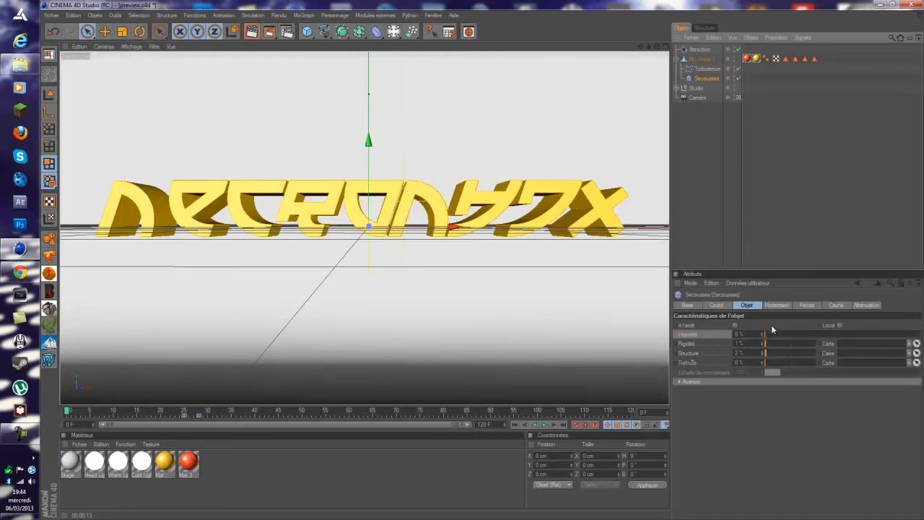
click(188, 413)
drag(194, 412, 200, 412)
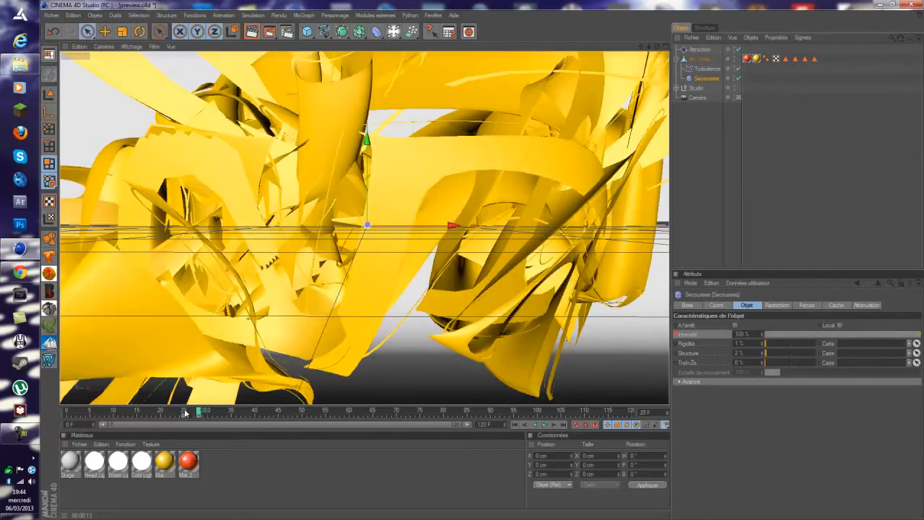
click(433, 15)
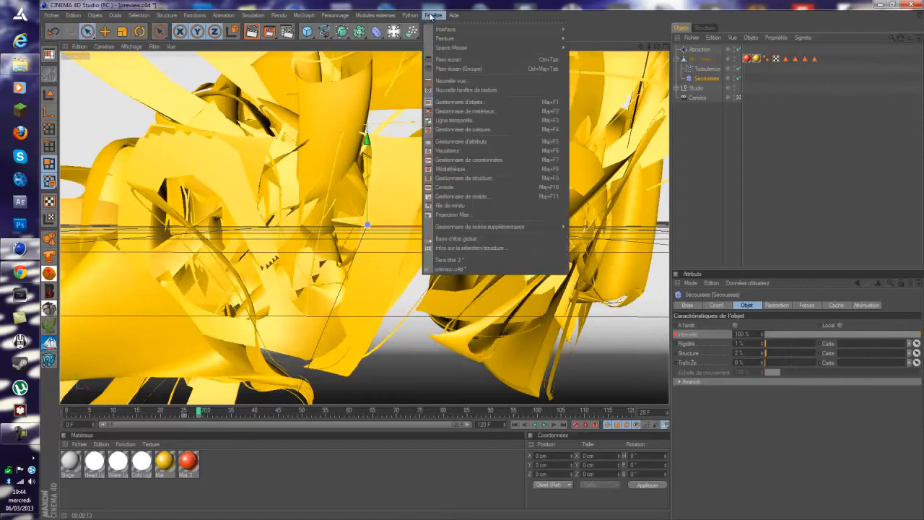
click(469, 260)
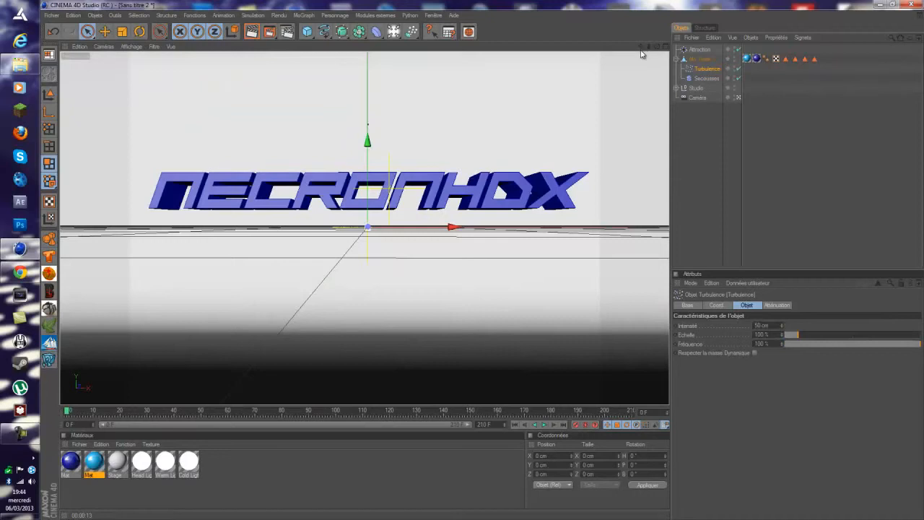
Remove the existing Illumination globale effect from the render settings.
click(287, 34)
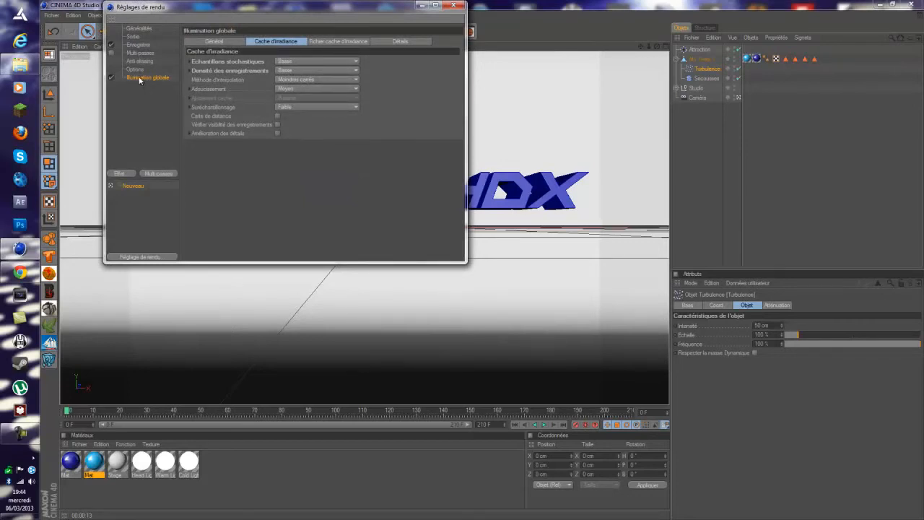
key(Delete)
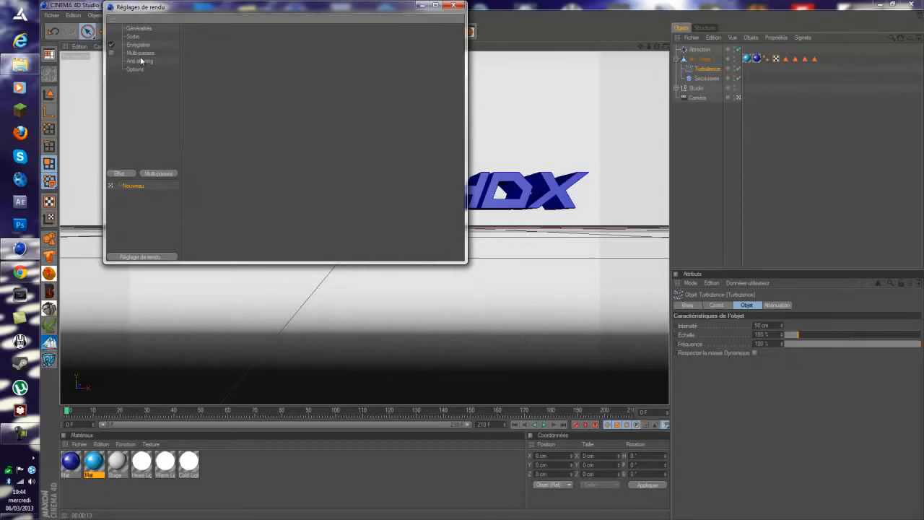
Set the render output to the HDV/HDTV 720 29.97 preset and the frame range to Toutes les images.
click(133, 37)
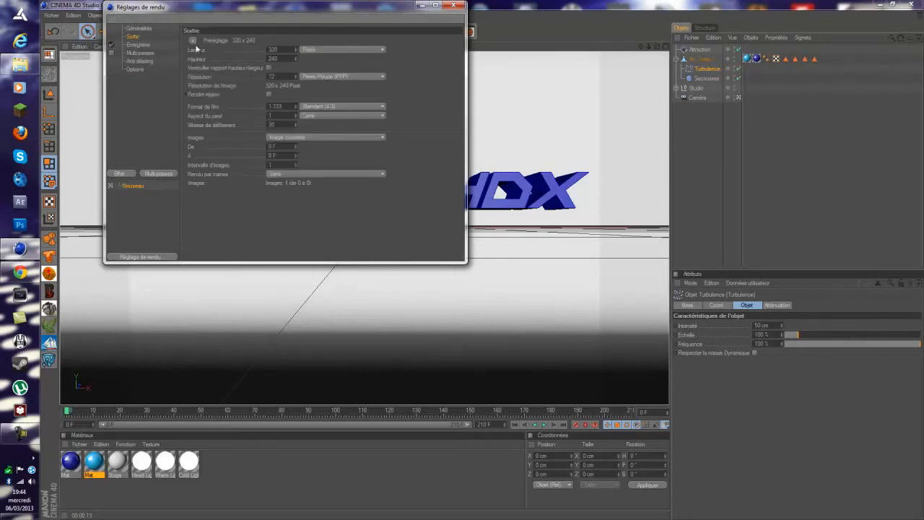
click(193, 41)
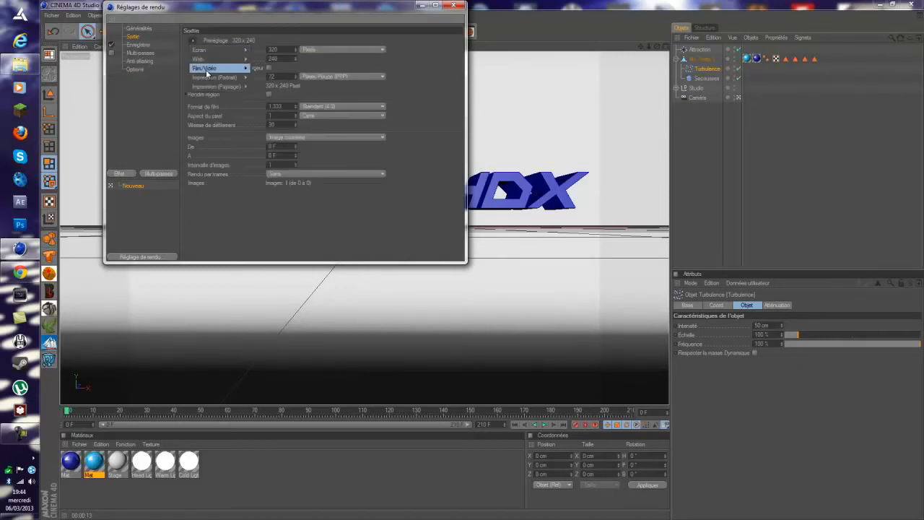
mouse_move(210, 67)
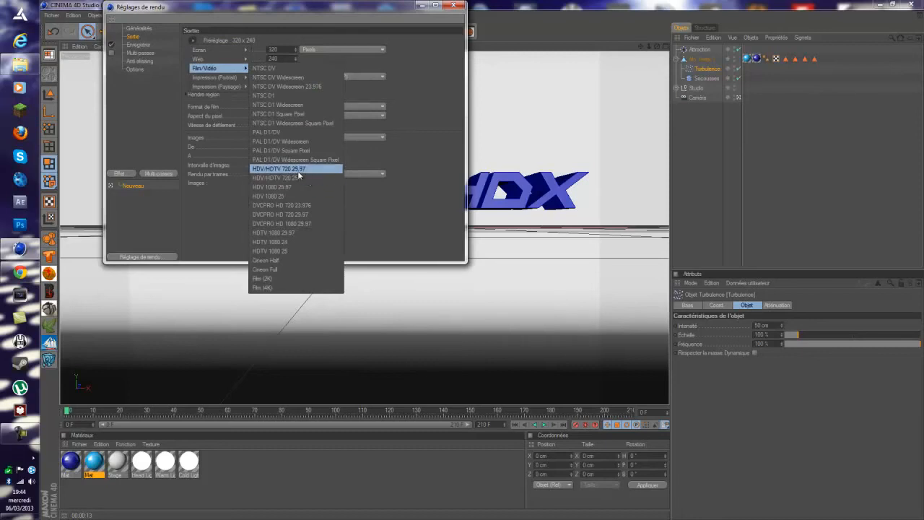
click(306, 170)
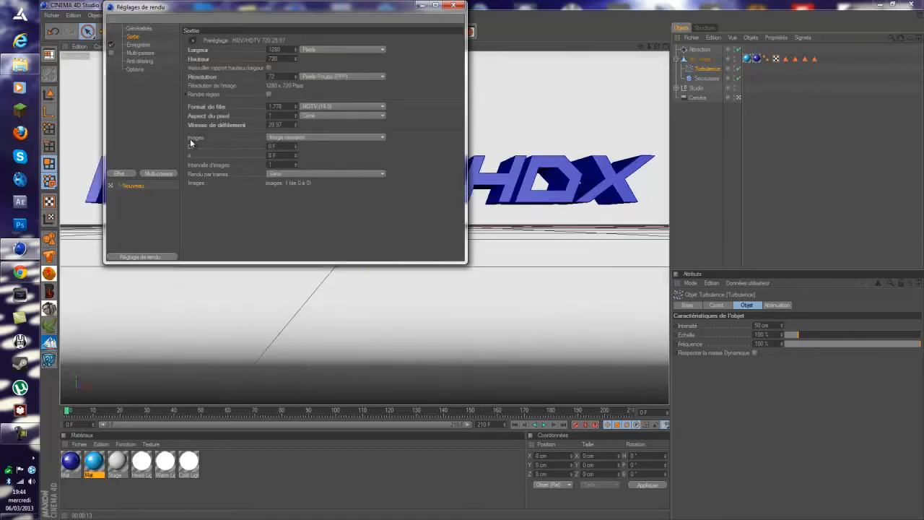
click(328, 137)
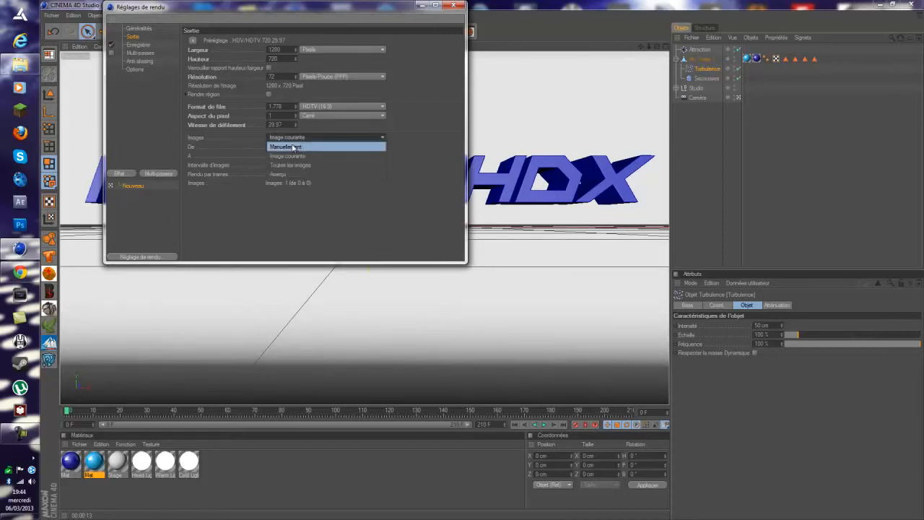
click(299, 167)
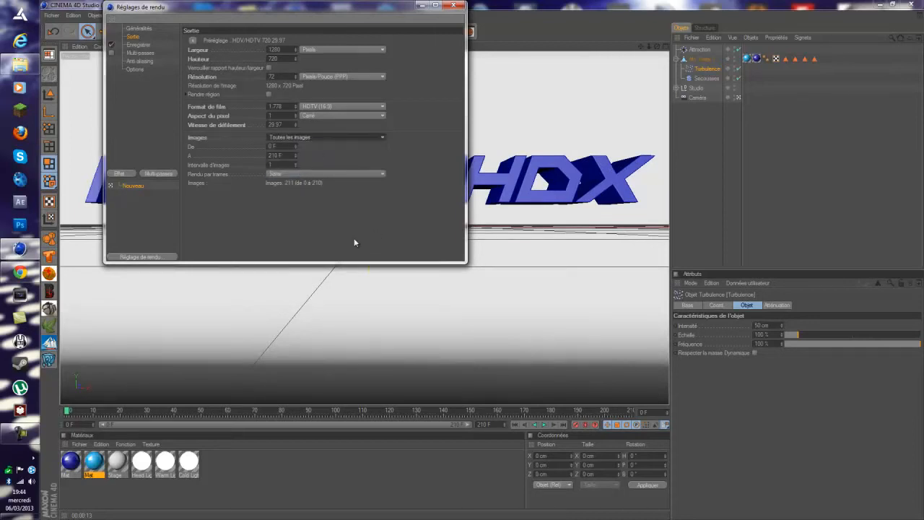
Set the render's save path to "rendu du tuto" on the desktop, in Film QuickTime format.
click(139, 44)
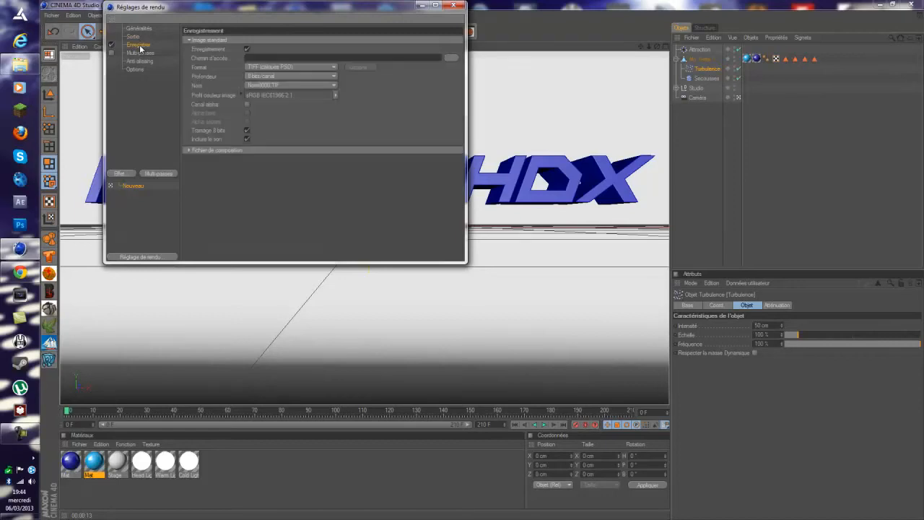
click(450, 57)
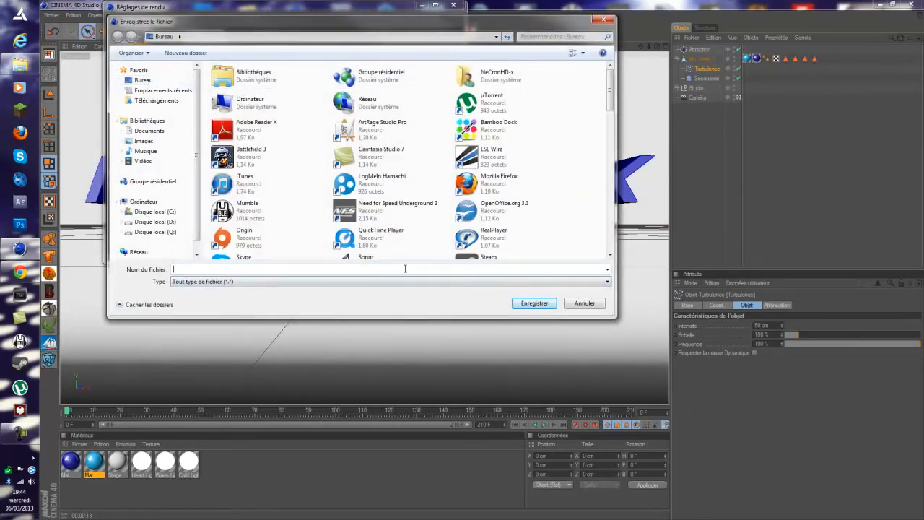
text(rendu du tuto)
click(534, 303)
click(253, 70)
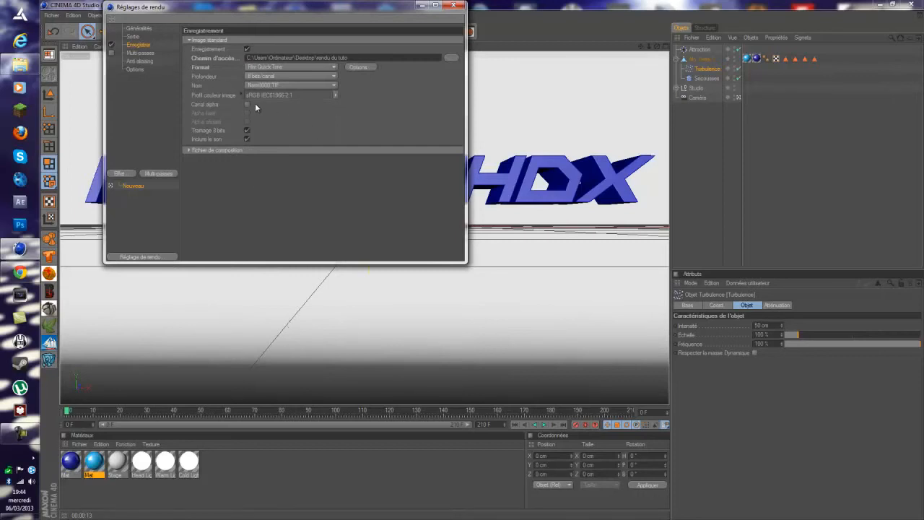
Set the render anti-aliasing to Au mieux with the Animation filter and a maximum level of 2x2.
click(141, 53)
click(140, 62)
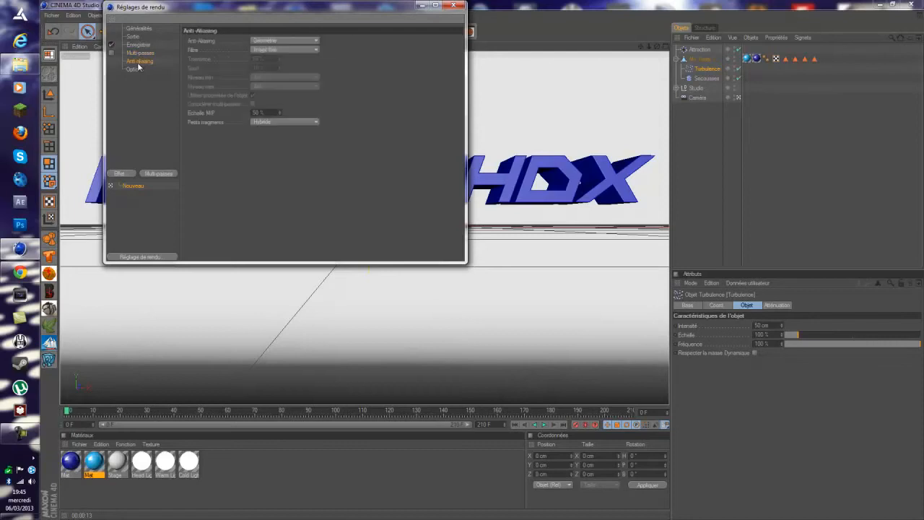
click(275, 42)
click(275, 68)
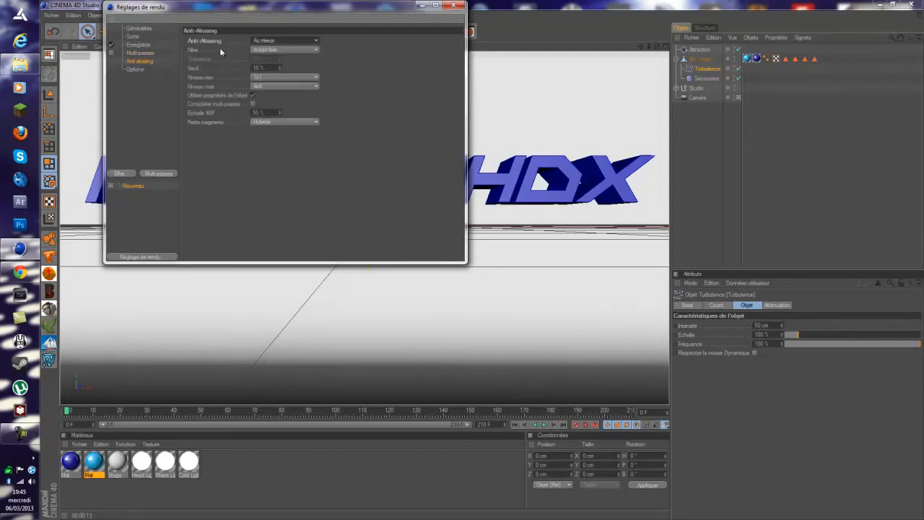
click(267, 49)
click(275, 67)
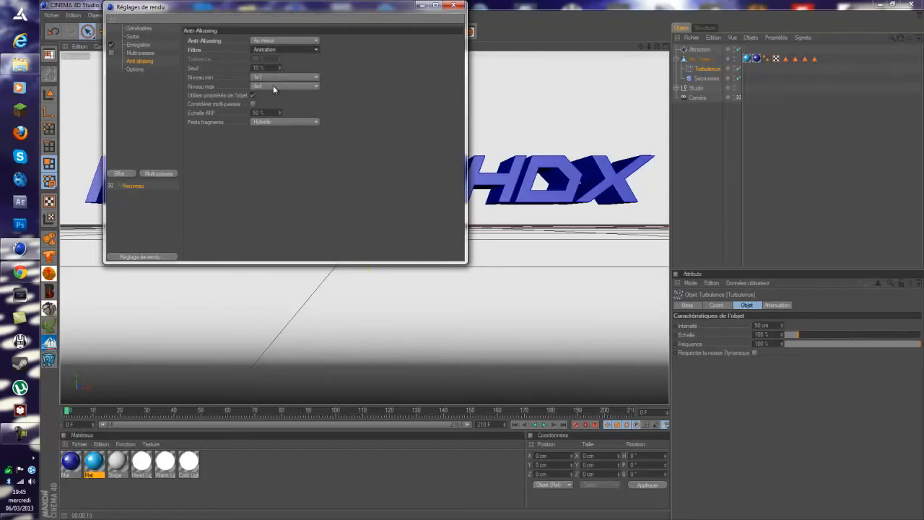
click(274, 87)
click(269, 95)
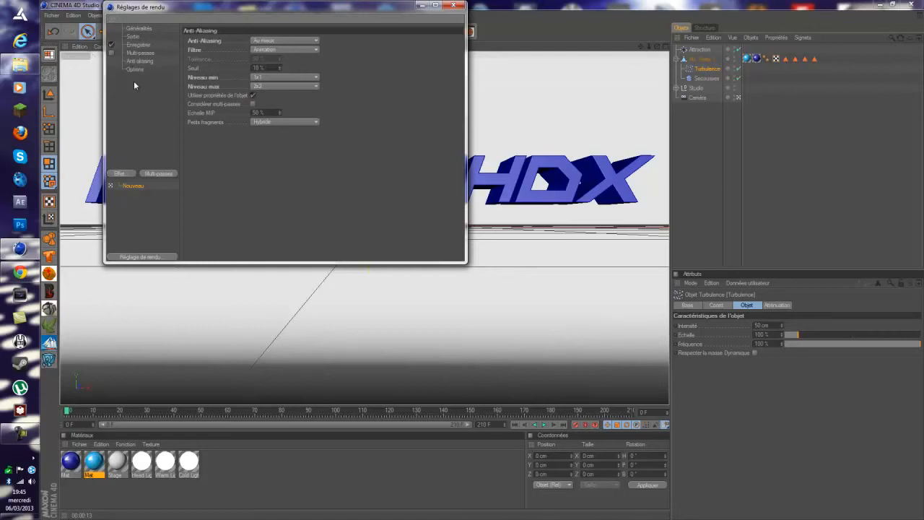
Add the Illumination globale effect to the render settings, look at its general options and show its irradiance cache options.
click(121, 175)
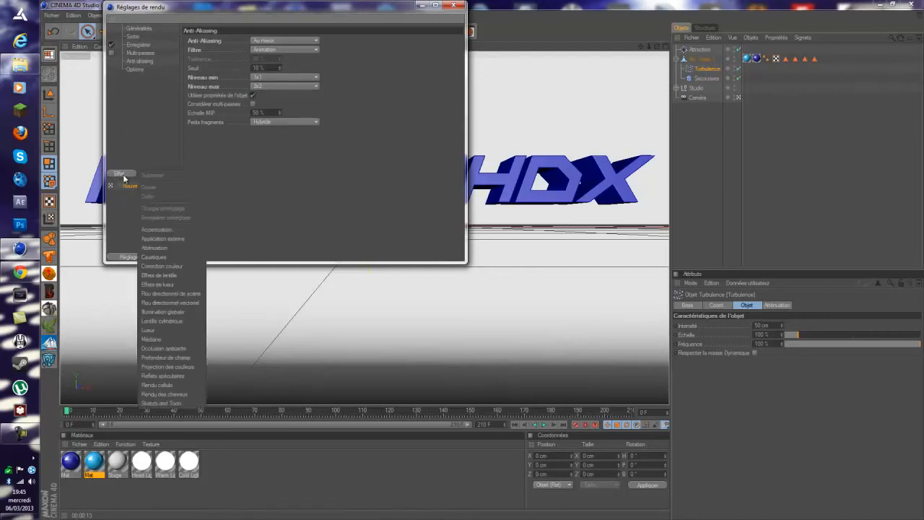
click(163, 311)
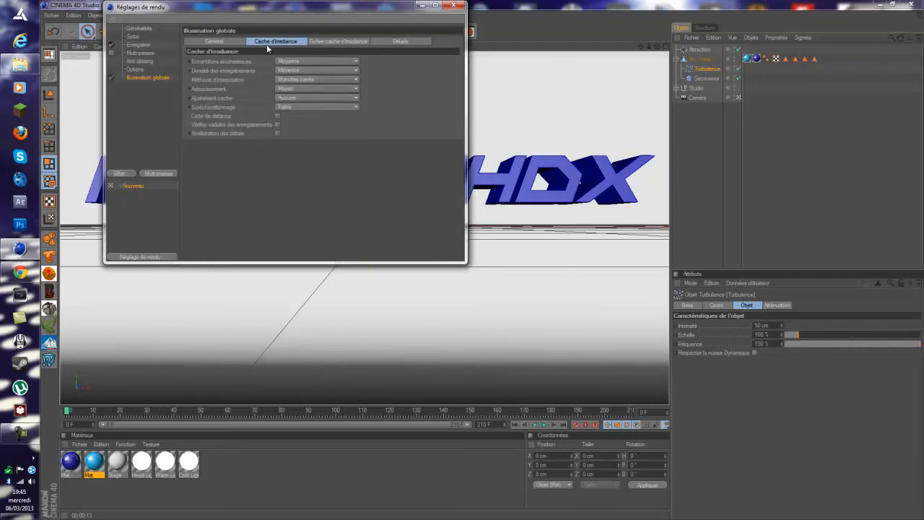
click(214, 41)
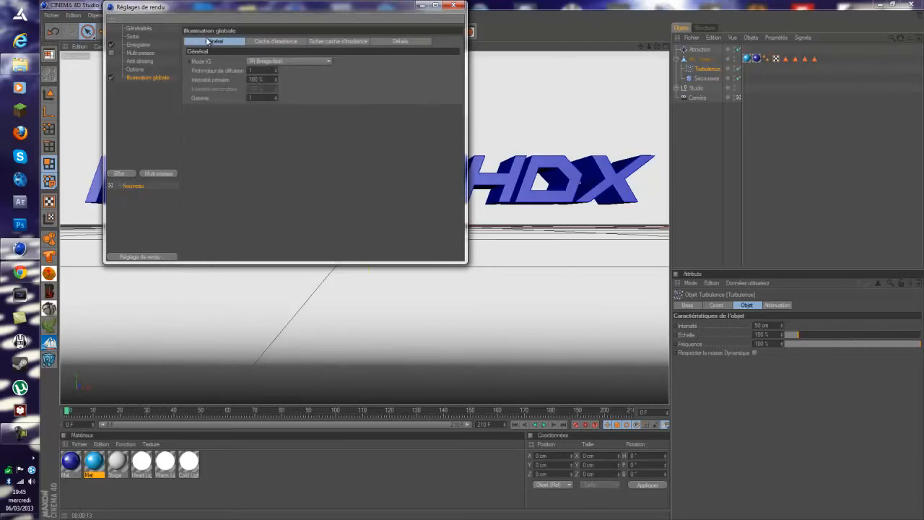
click(270, 41)
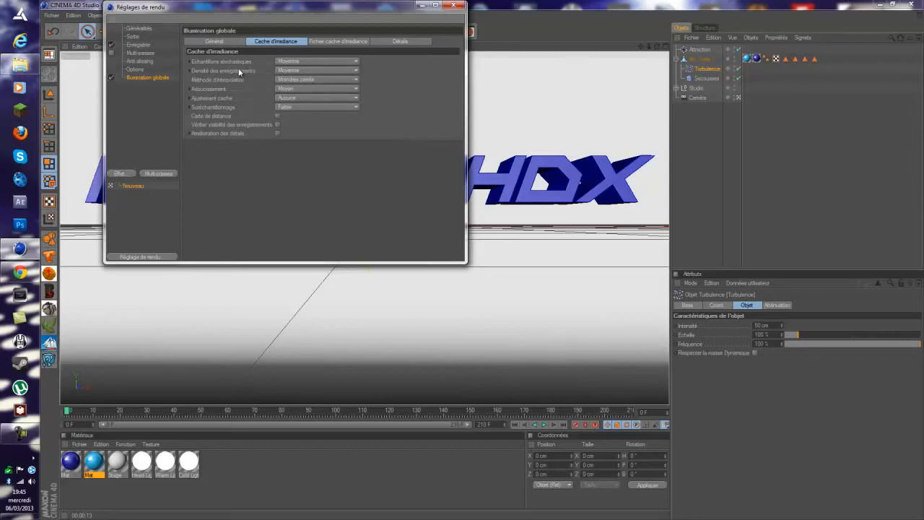
Set the irradiance cache's stochastic samples and record density both to Basse.
click(288, 64)
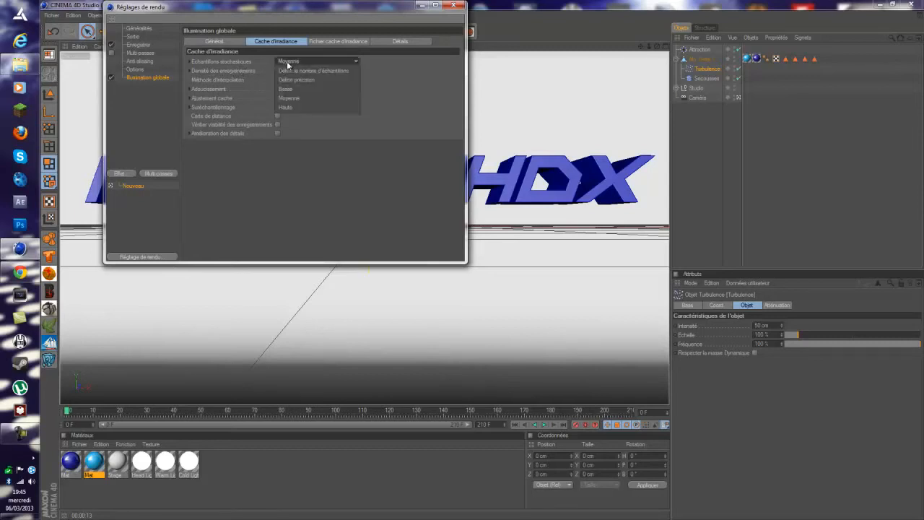
click(286, 89)
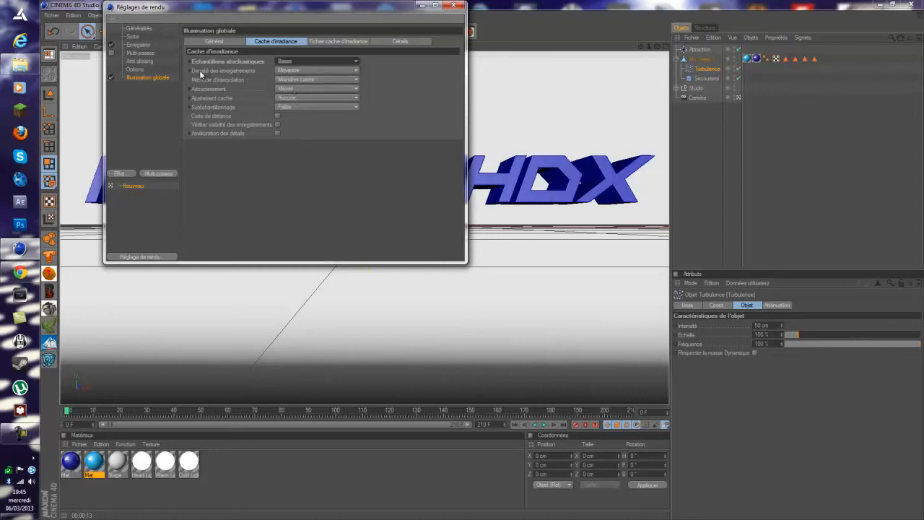
click(283, 72)
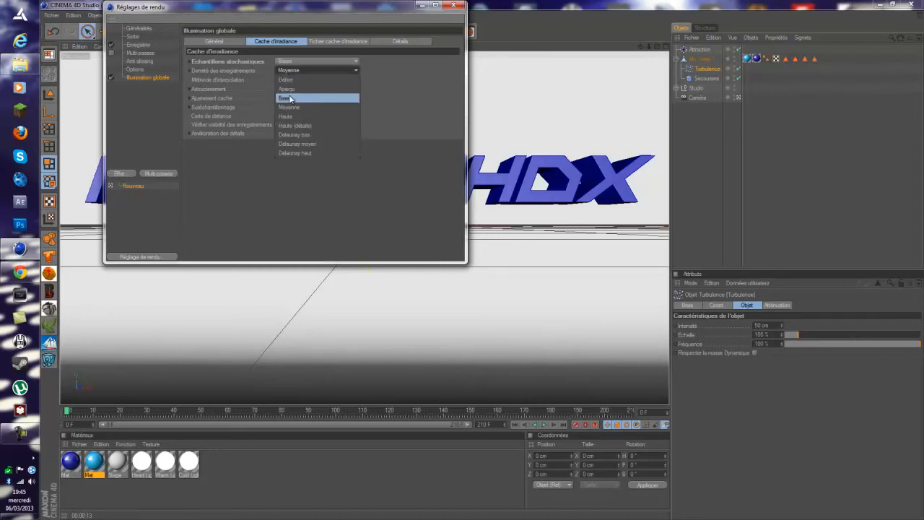
click(293, 94)
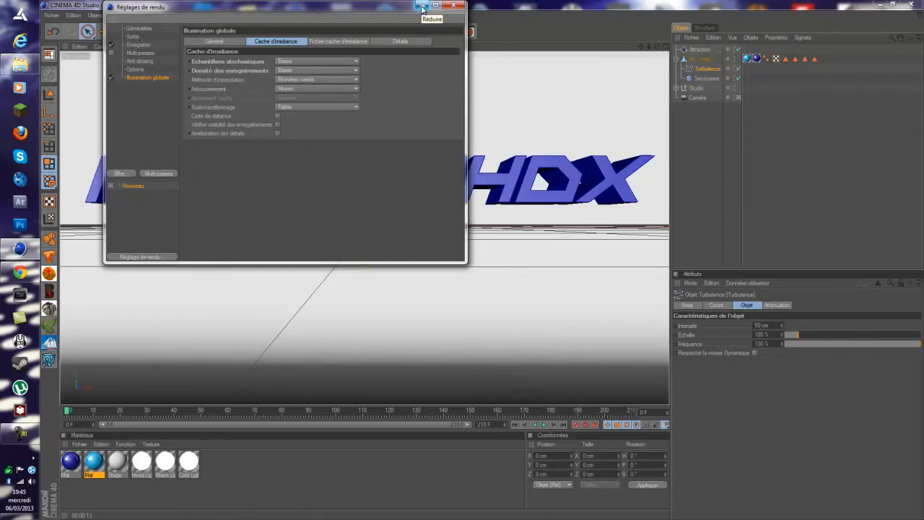
Look through the oversampling options for the global illumination's irradiance cache.
click(338, 106)
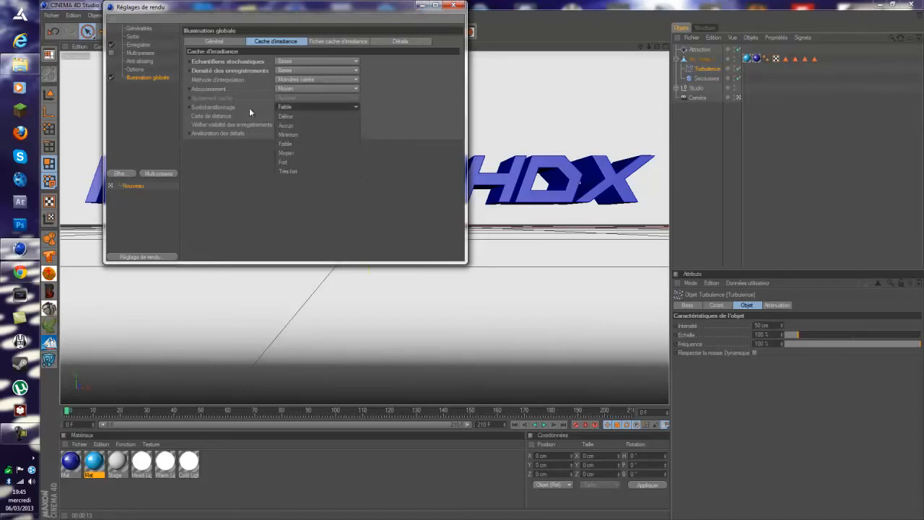
click(308, 107)
click(347, 106)
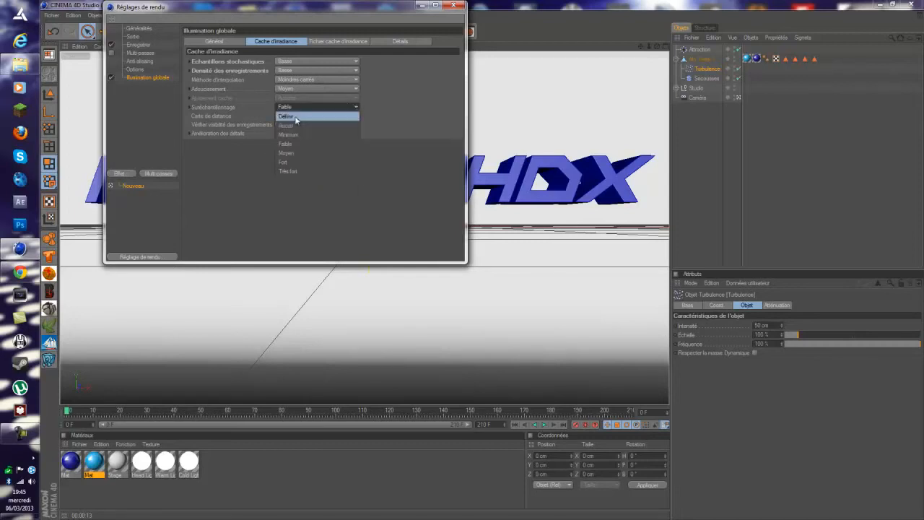
click(333, 106)
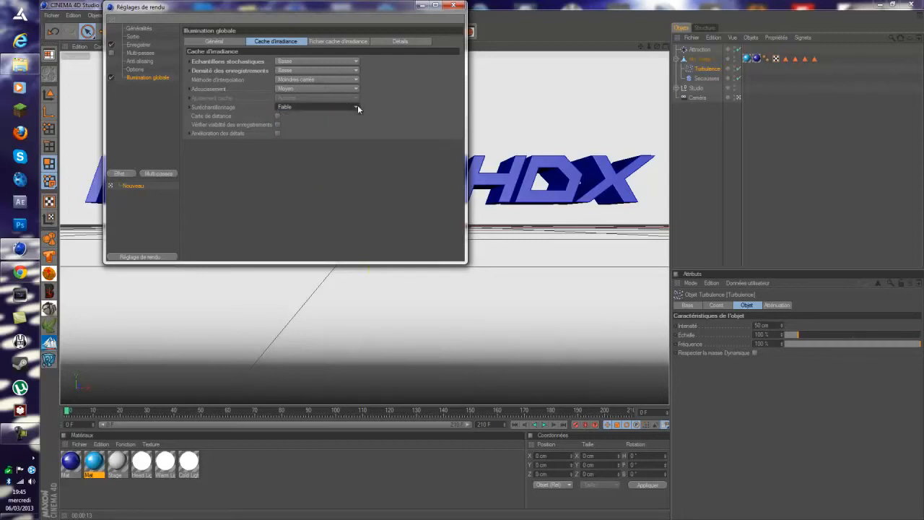
Try adding the Occlusion ambiante effect to the render settings and remove it again.
click(120, 174)
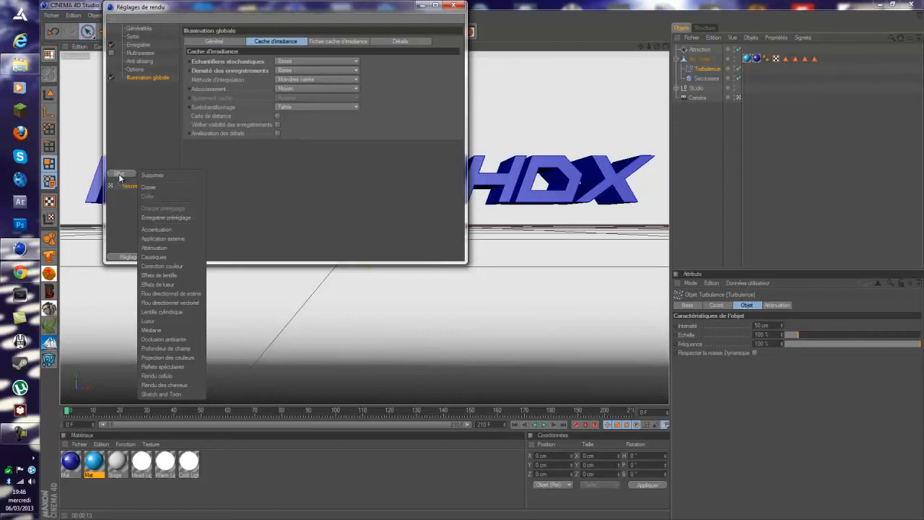
click(177, 341)
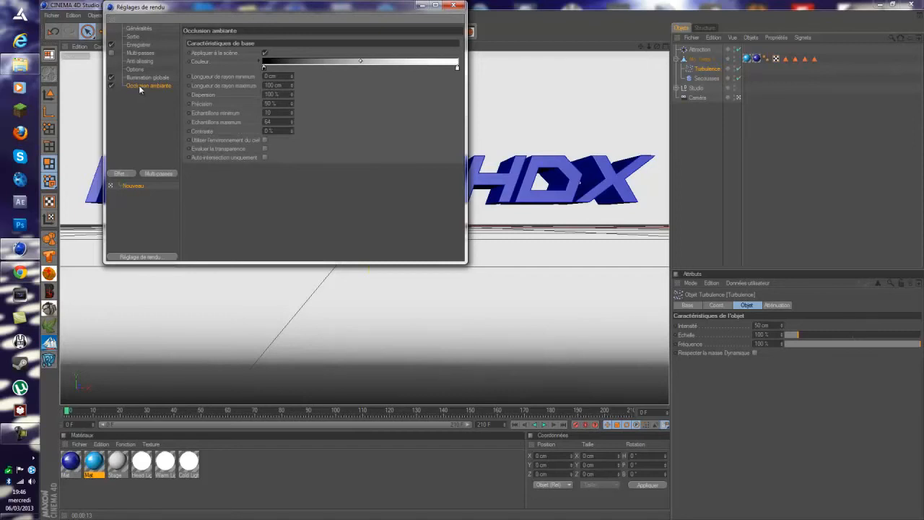
key(Delete)
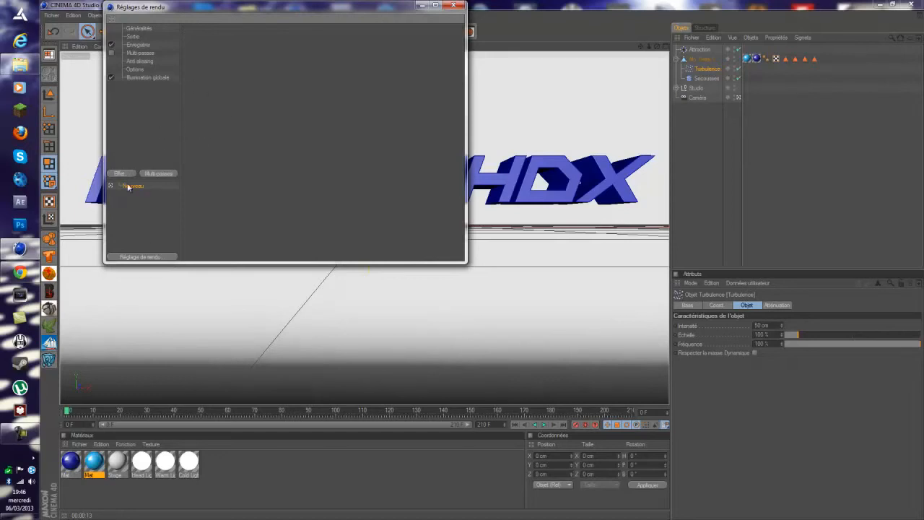
Check the Illumination globale settings once more and close the render settings.
click(165, 78)
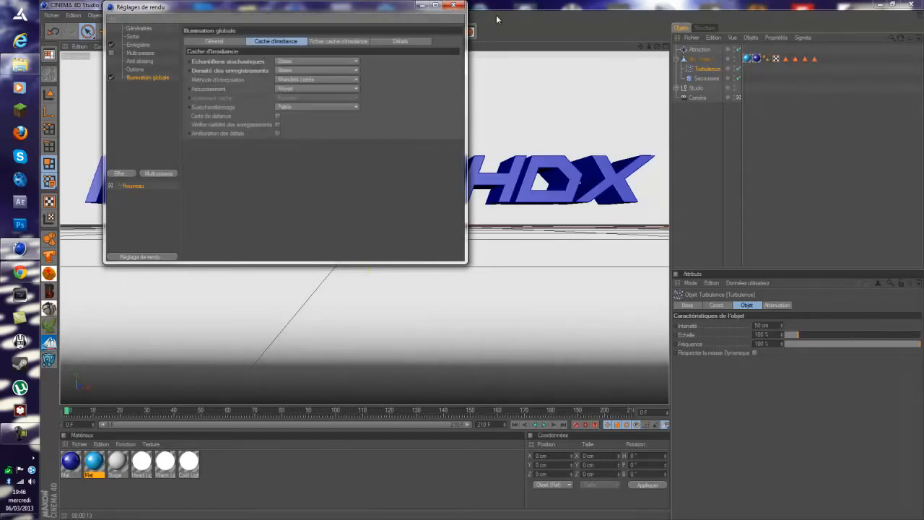
click(453, 5)
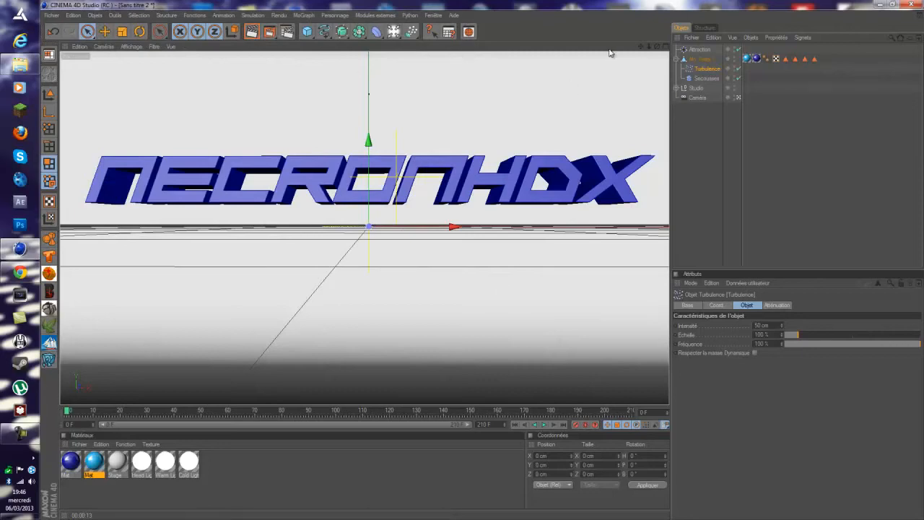
drag(639, 51, 484, 264)
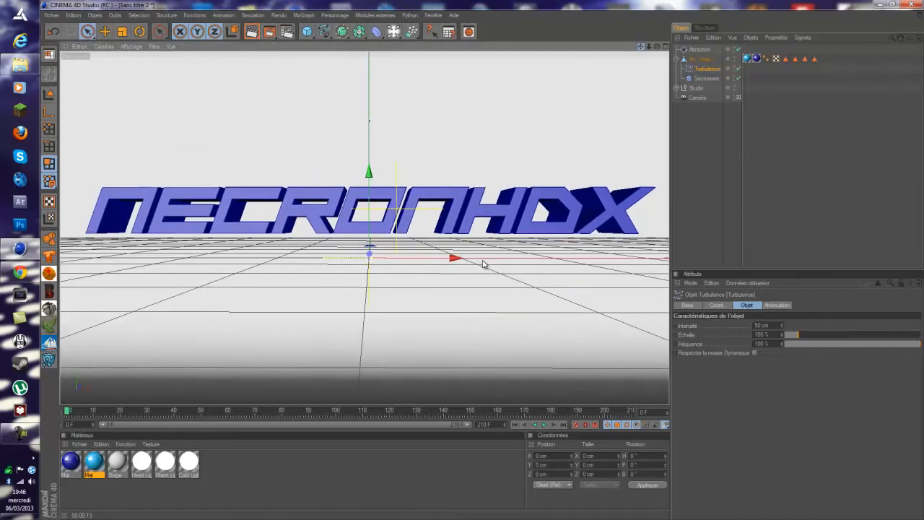
click(545, 426)
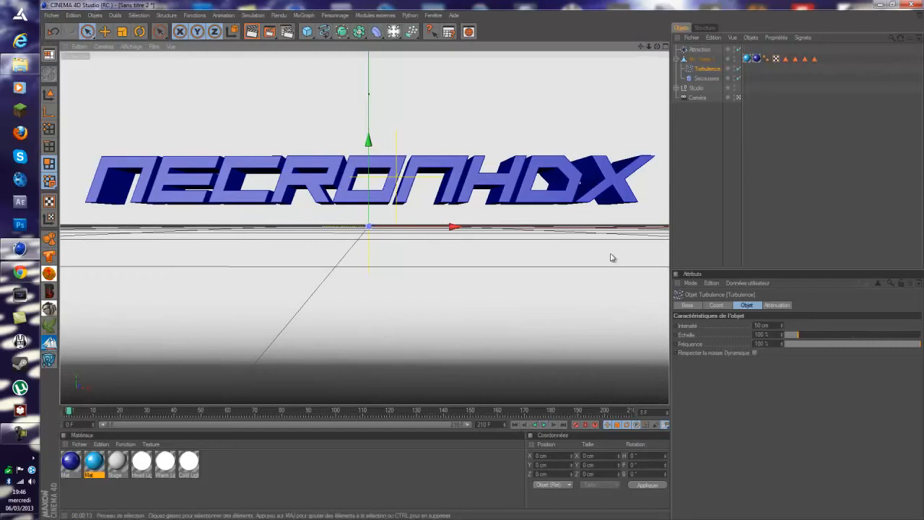
click(322, 210)
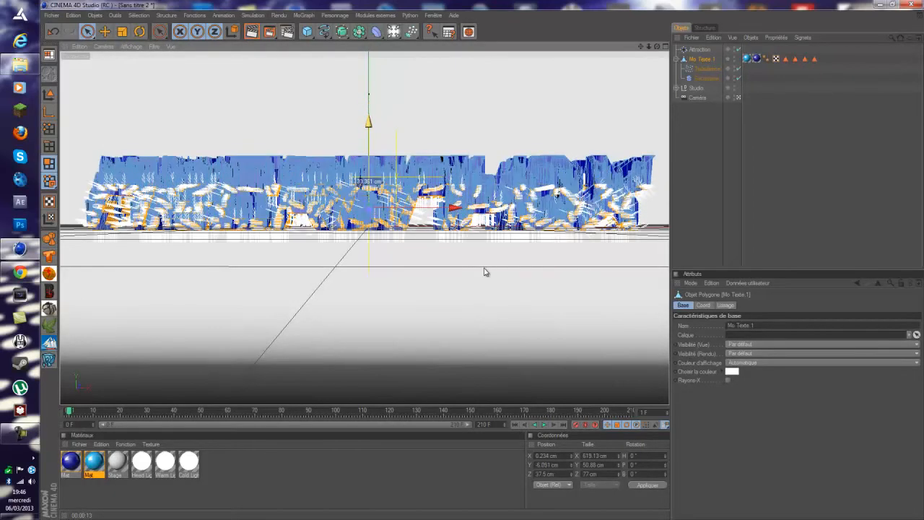
key(ctrl+z)
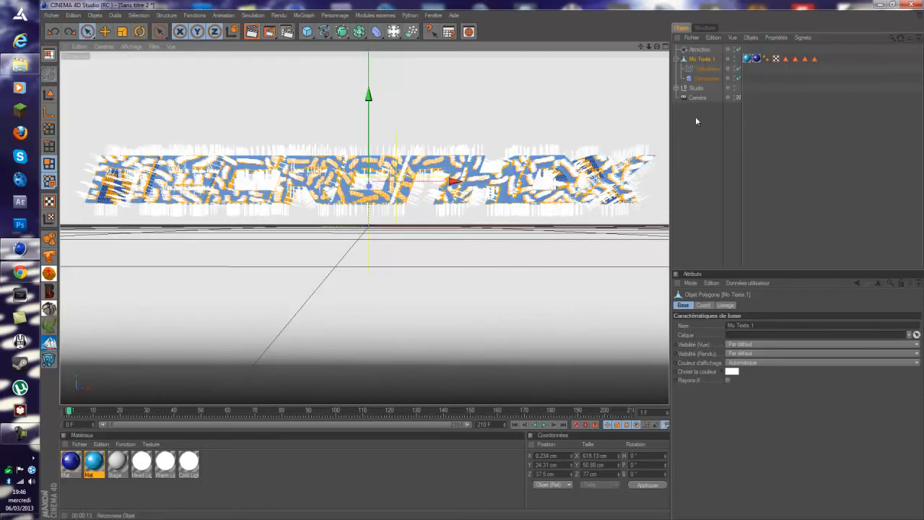
click(693, 140)
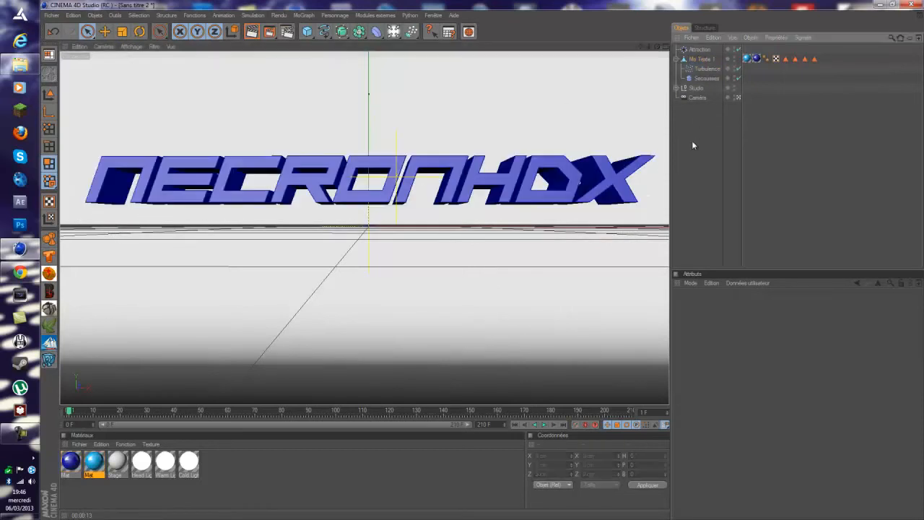
Calculate the simulation cache of the Secousses deformer.
click(707, 78)
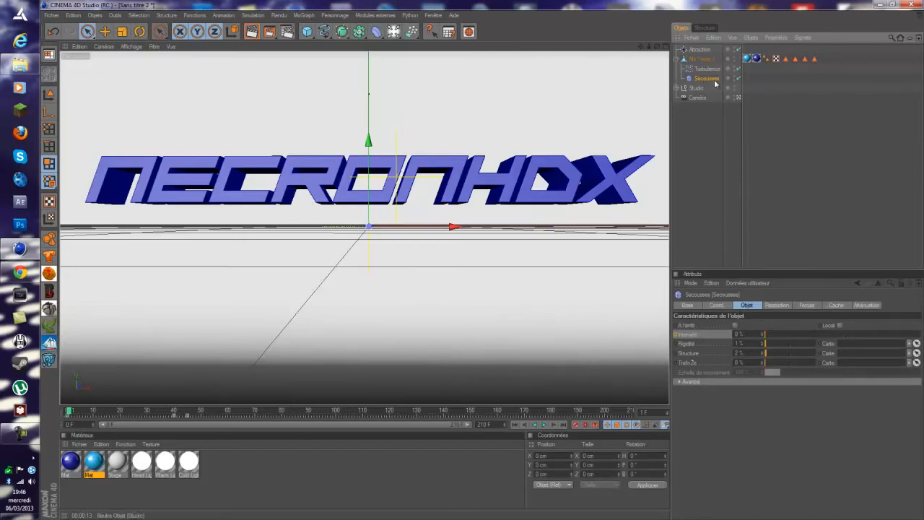
click(834, 305)
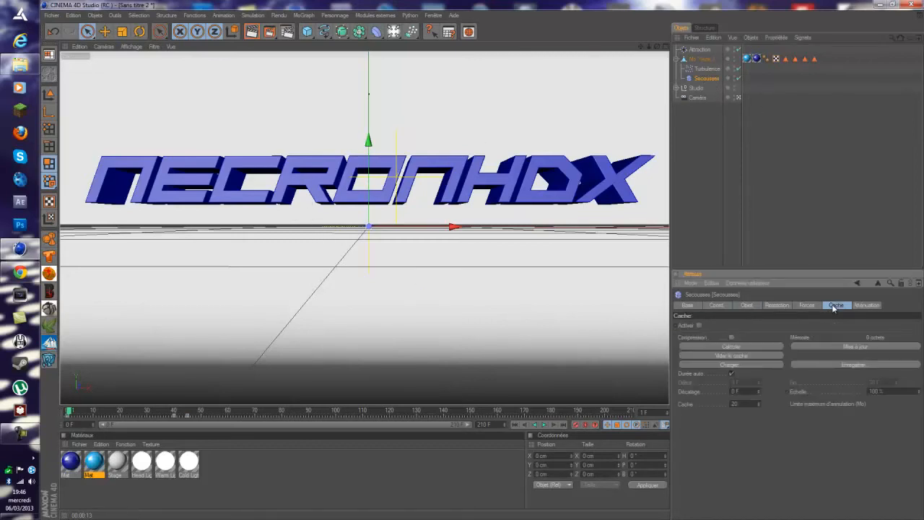
click(730, 348)
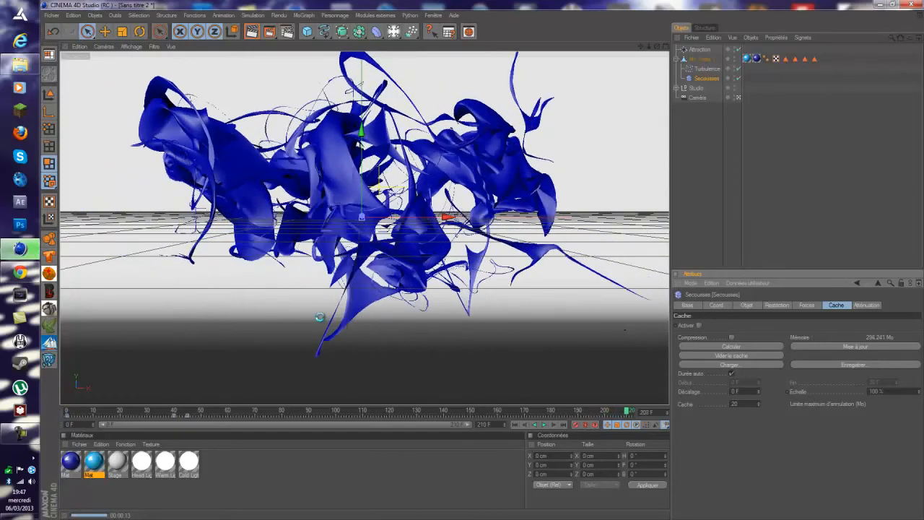
Move the Secousses deformer's two keyframes near frames 40 and 45 to about frames 43 and 46, previewing the animation before and after.
click(546, 426)
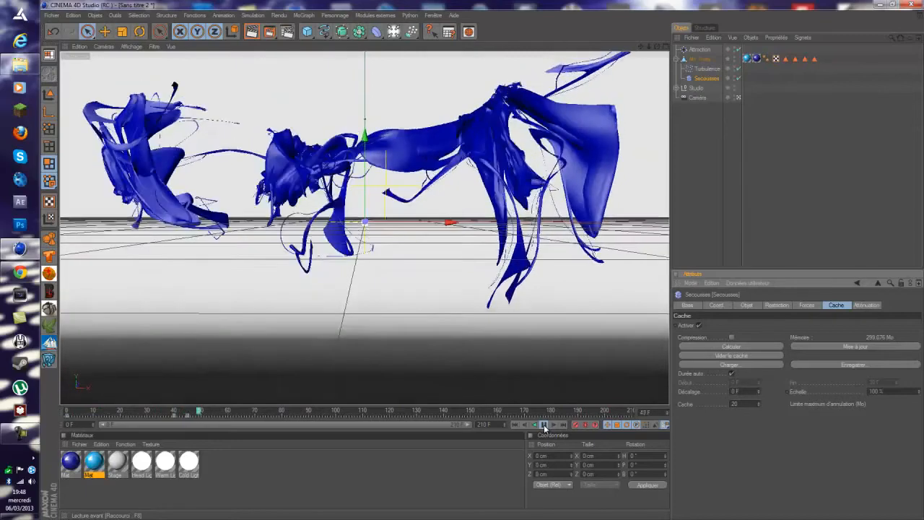
click(545, 427)
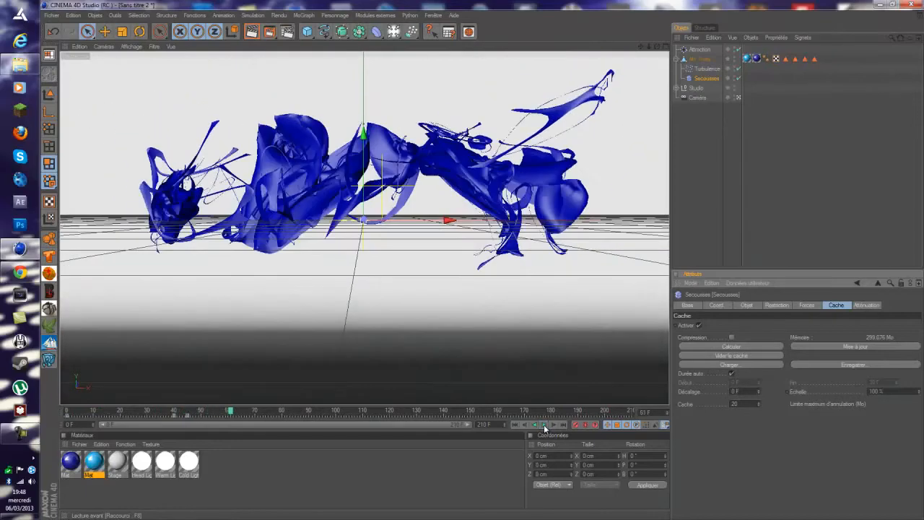
click(188, 416)
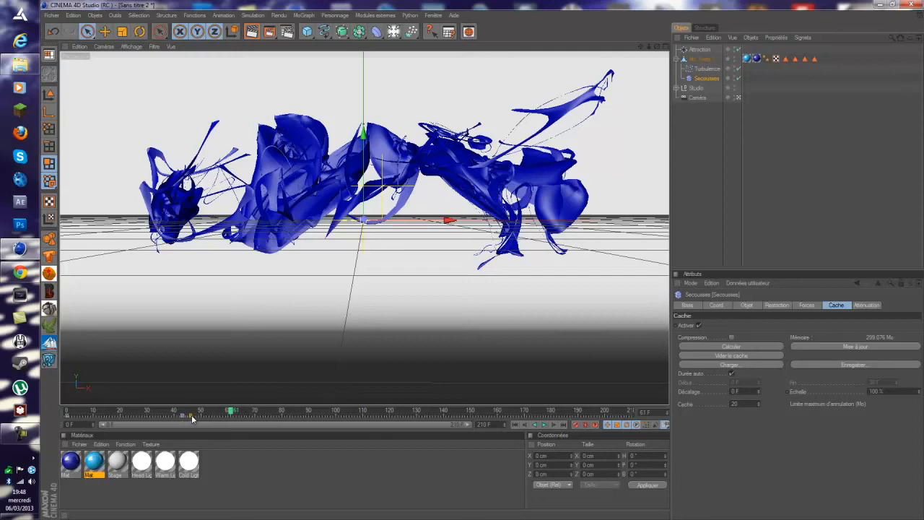
click(543, 425)
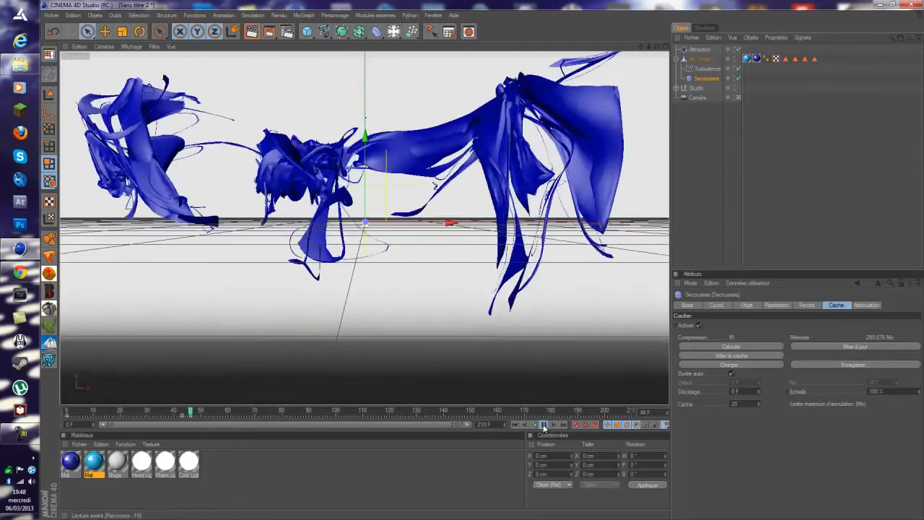
click(515, 425)
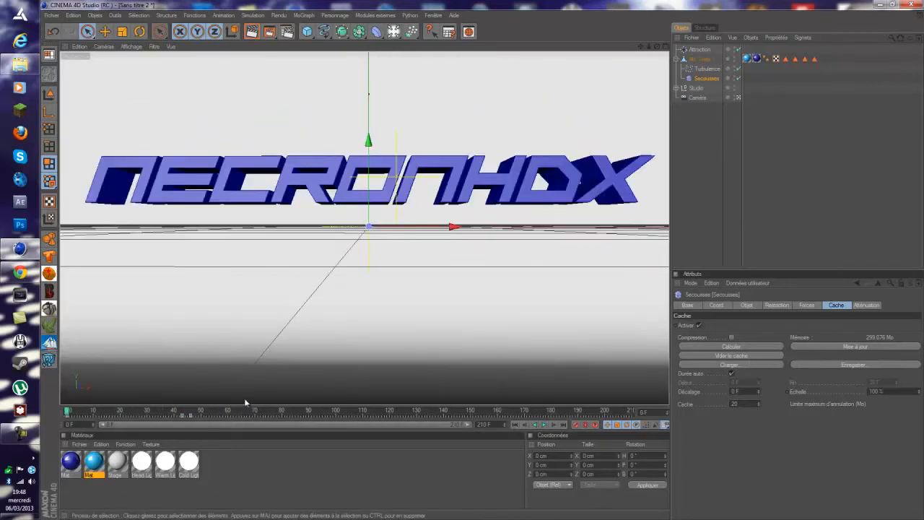
Update and empty the Secousses deformer's cache, and clear the object selection.
click(798, 347)
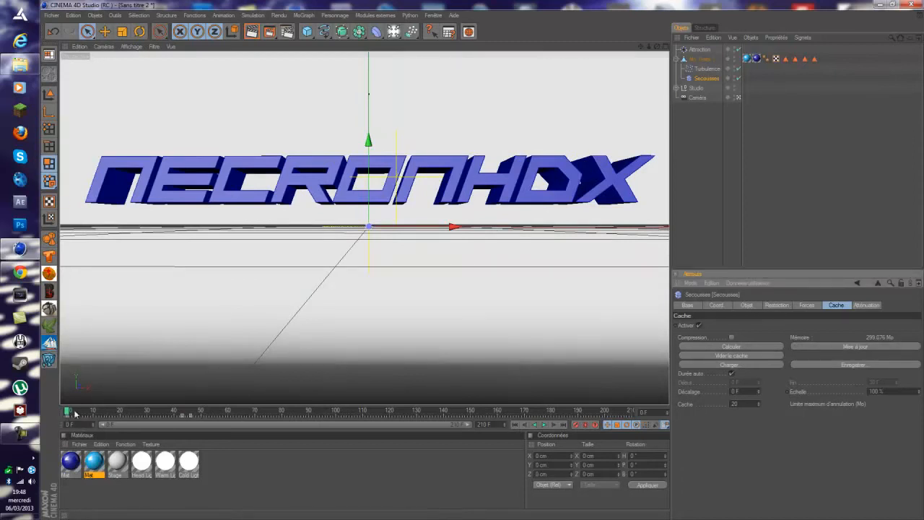
click(732, 356)
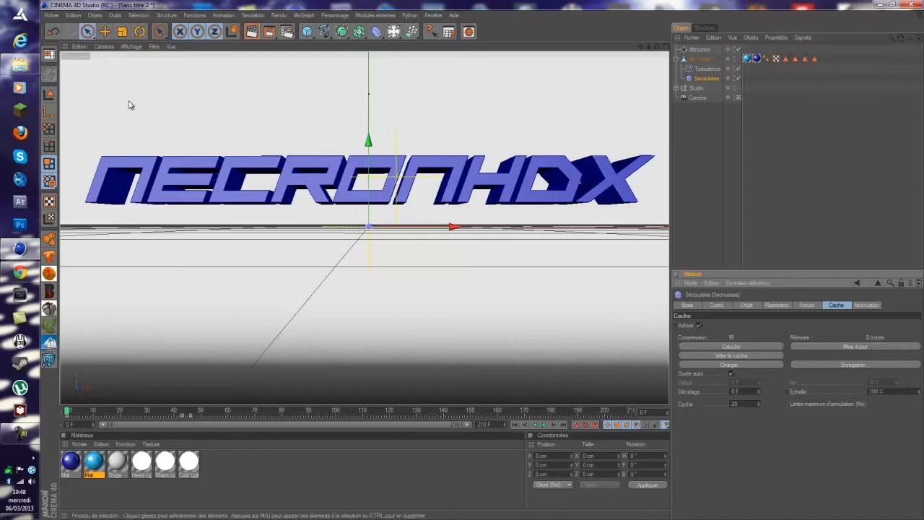
click(686, 204)
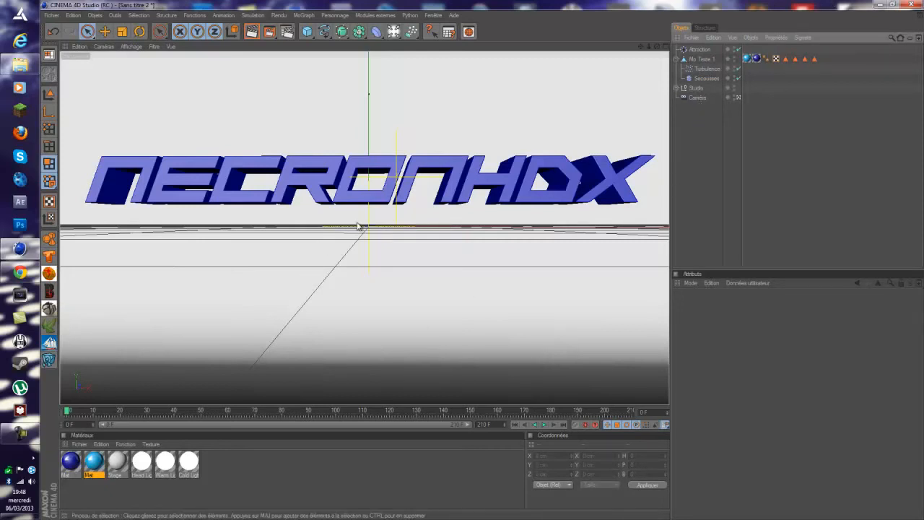
Save the project on the desktop under the file name "rendu".
click(51, 15)
click(92, 102)
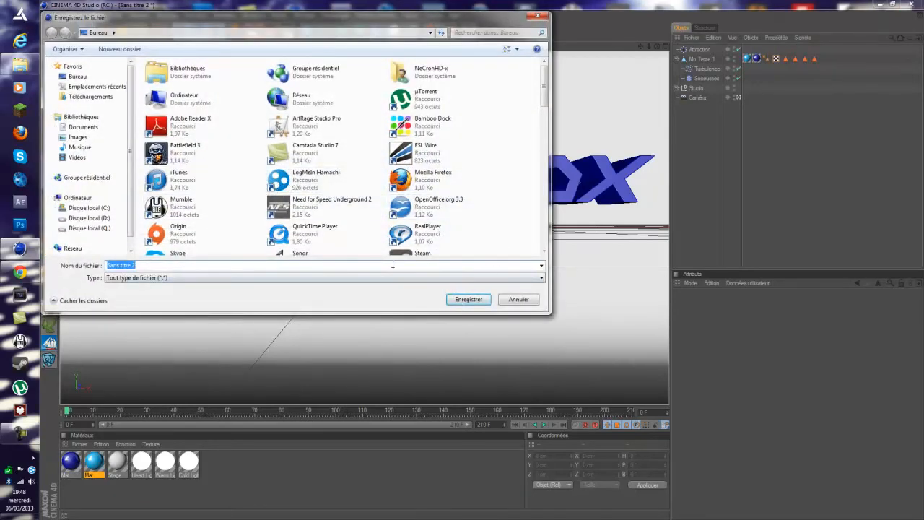
text(rendu)
key(Return)
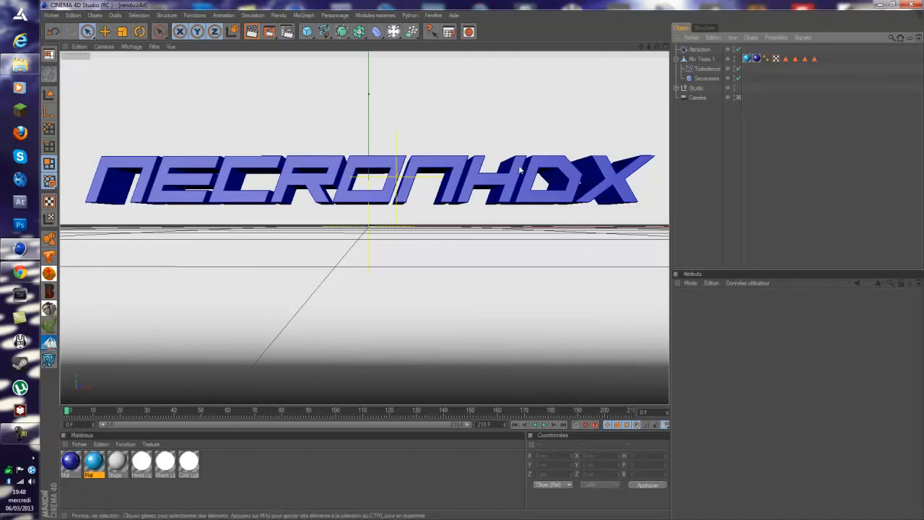
click(706, 69)
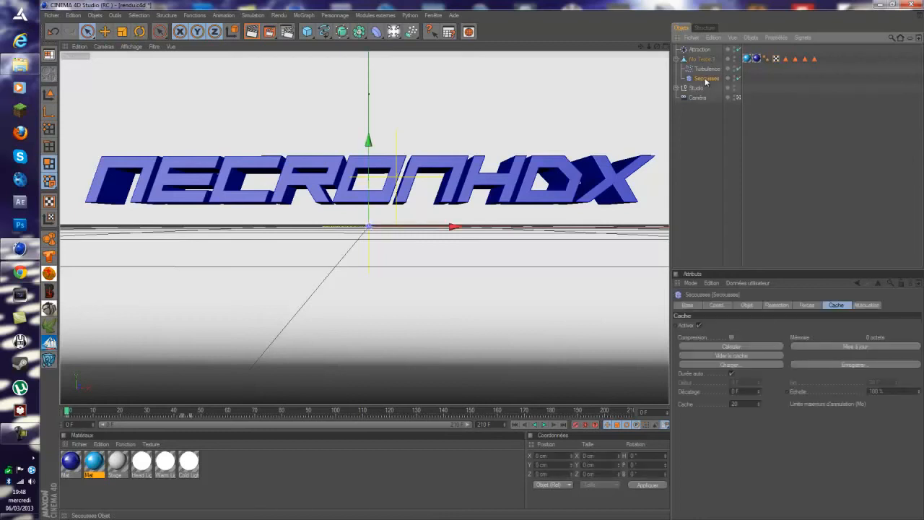
click(702, 50)
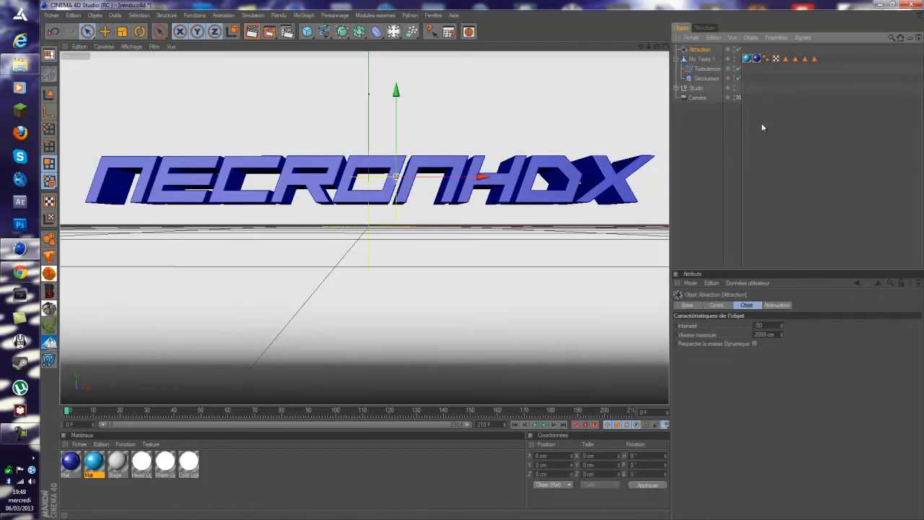
click(697, 89)
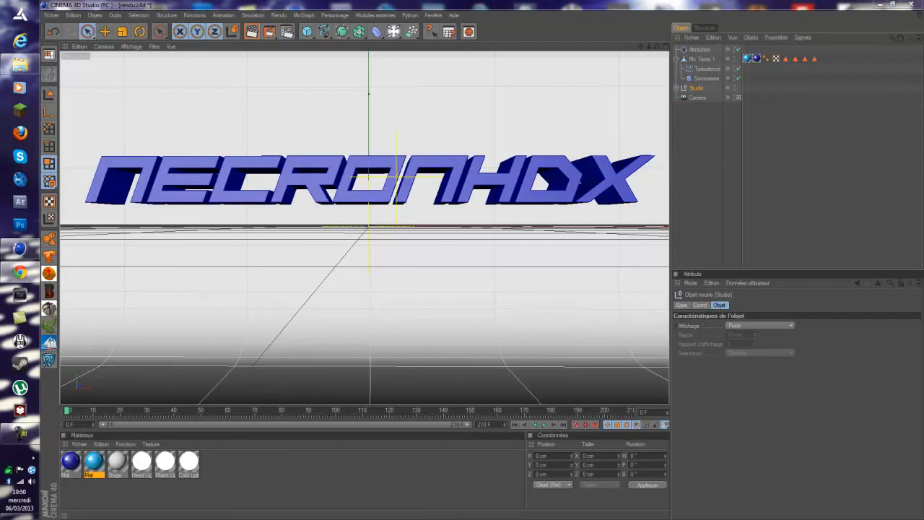
click(686, 178)
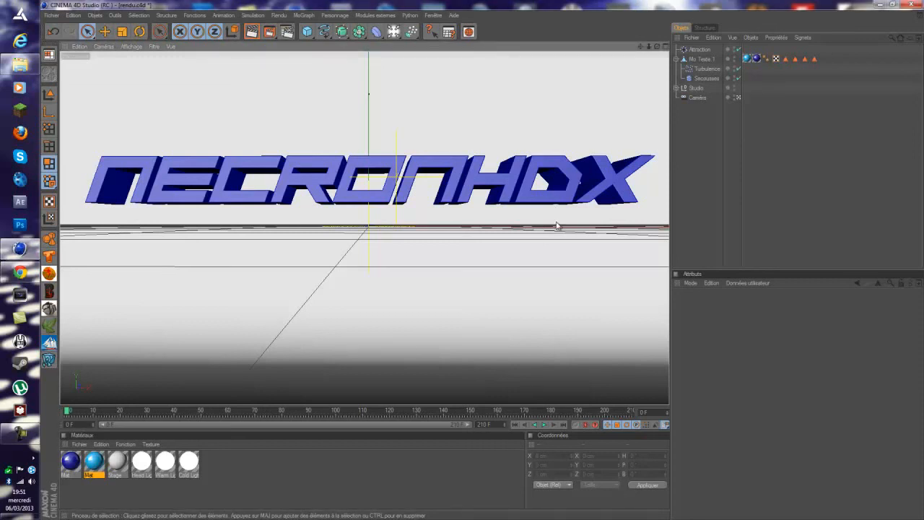
click(699, 59)
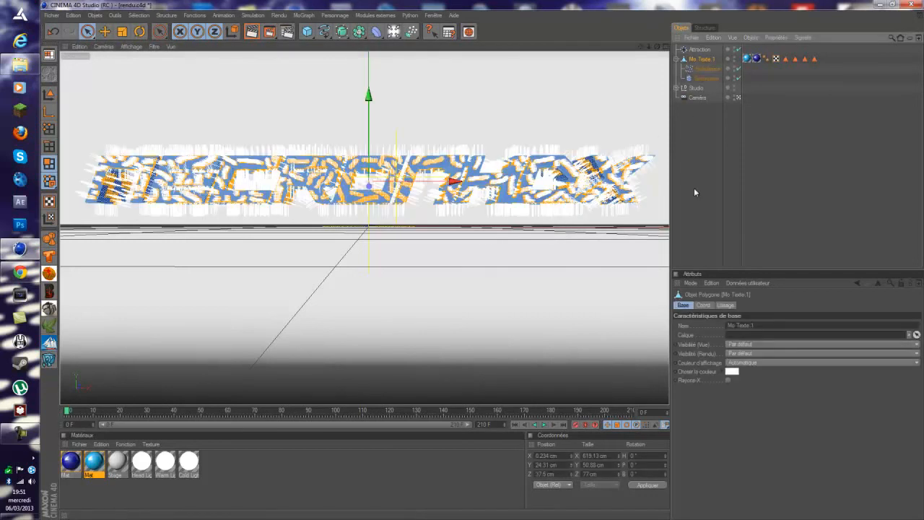
click(691, 167)
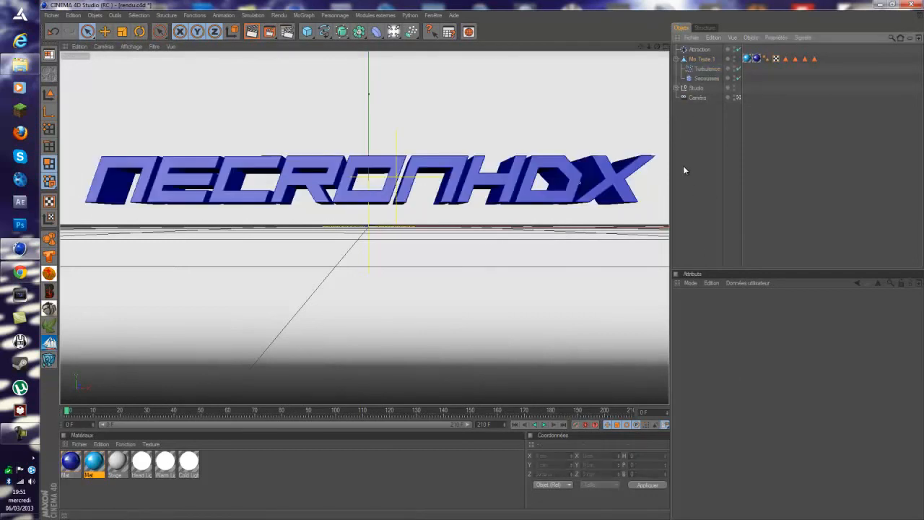